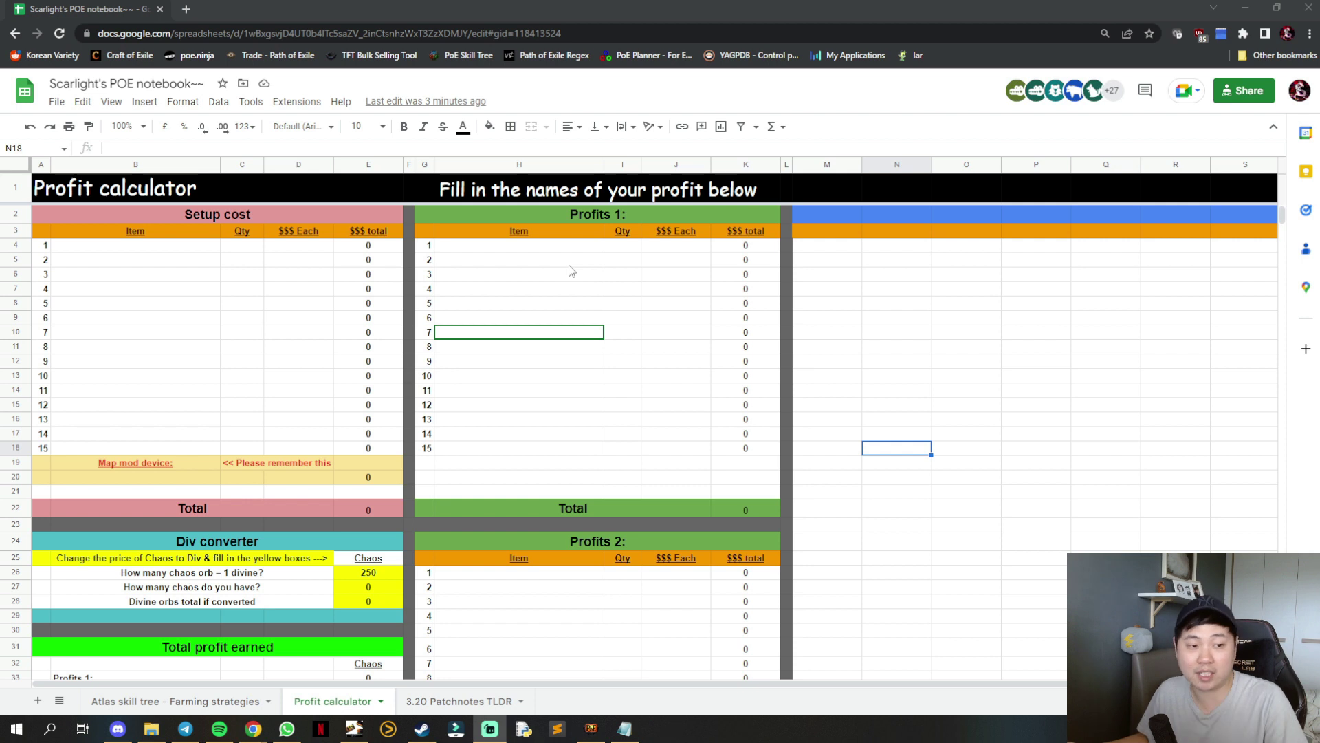
- Point out the Setup cost and Profits 1 tables, then bring up the Profit calculator sheet tab menu
left_click(582, 265)
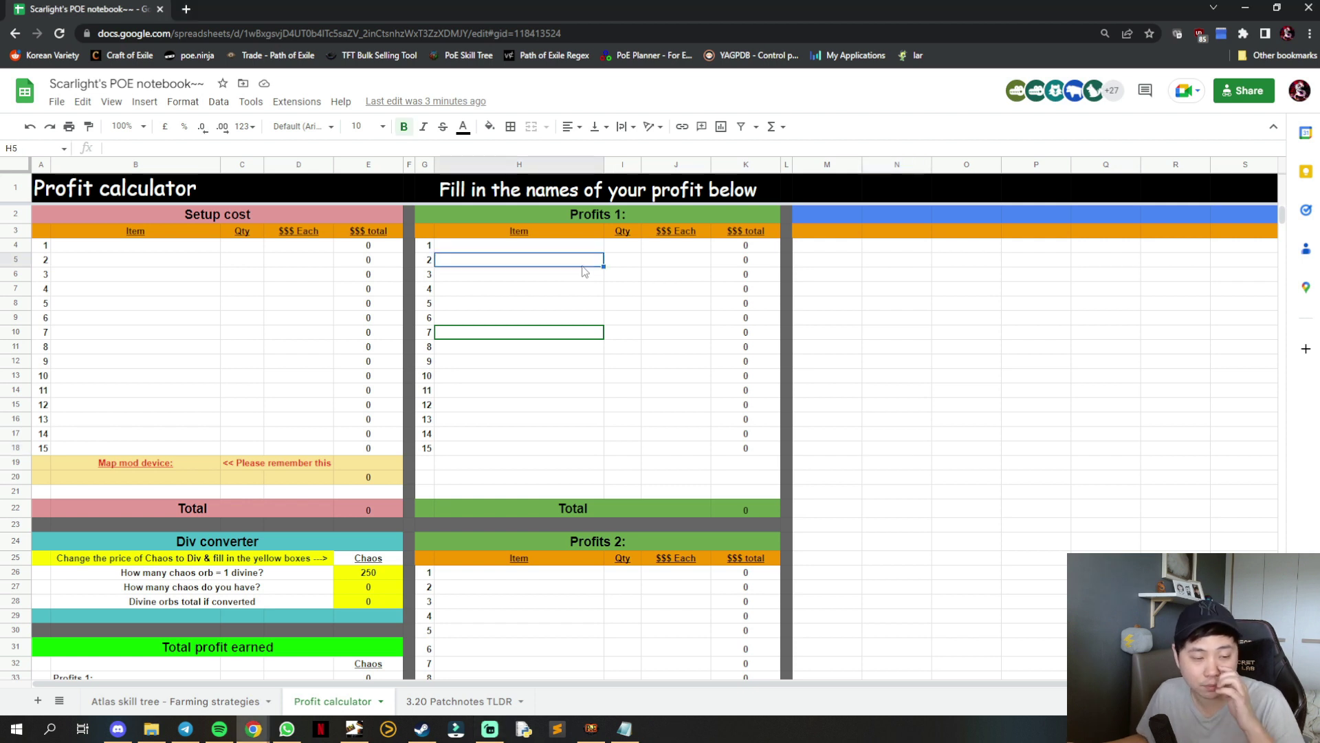
left_click(286, 307)
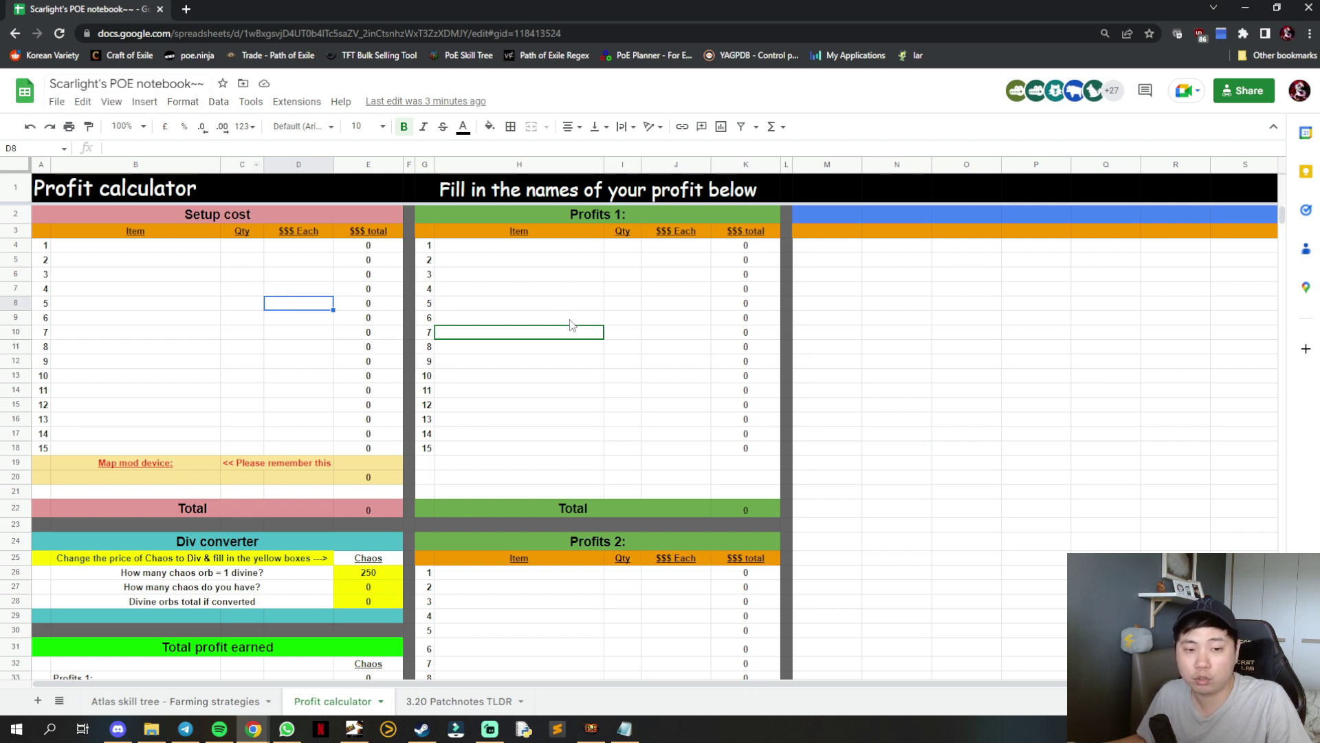
left_click(523, 256)
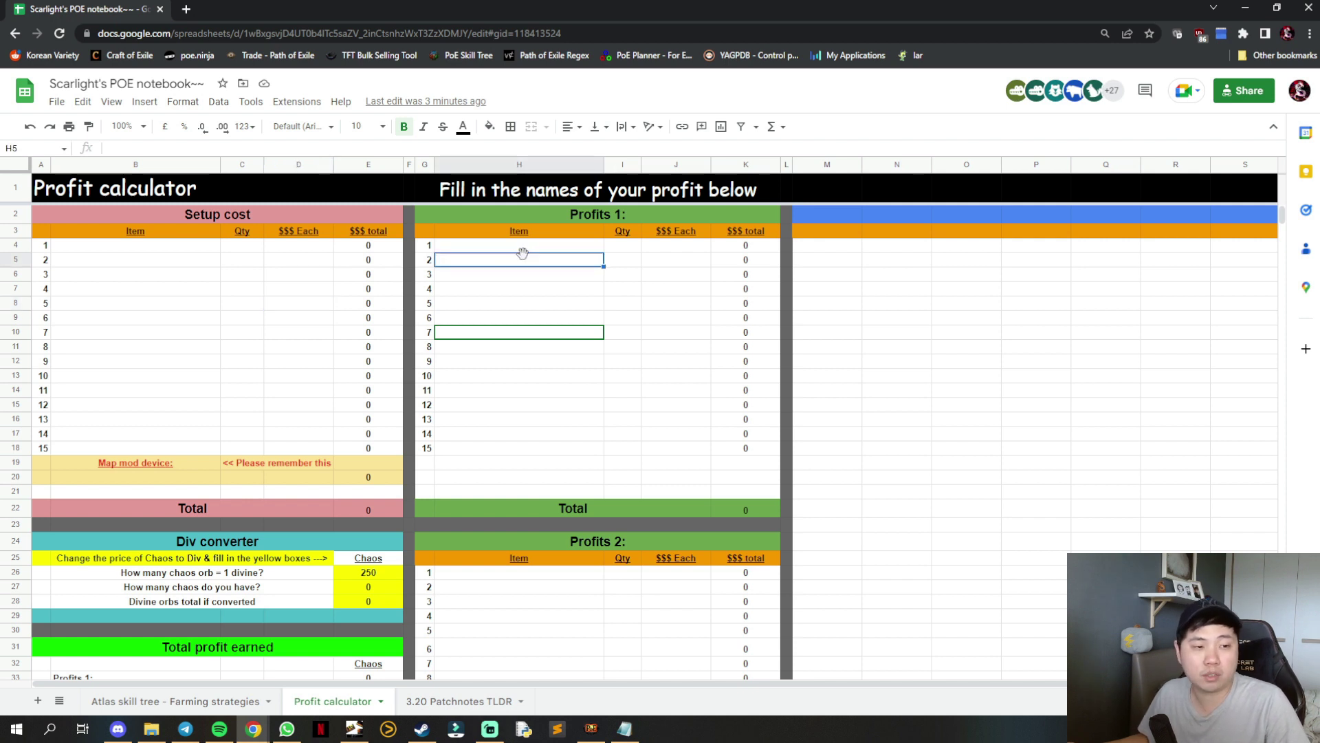
left_click(818, 303)
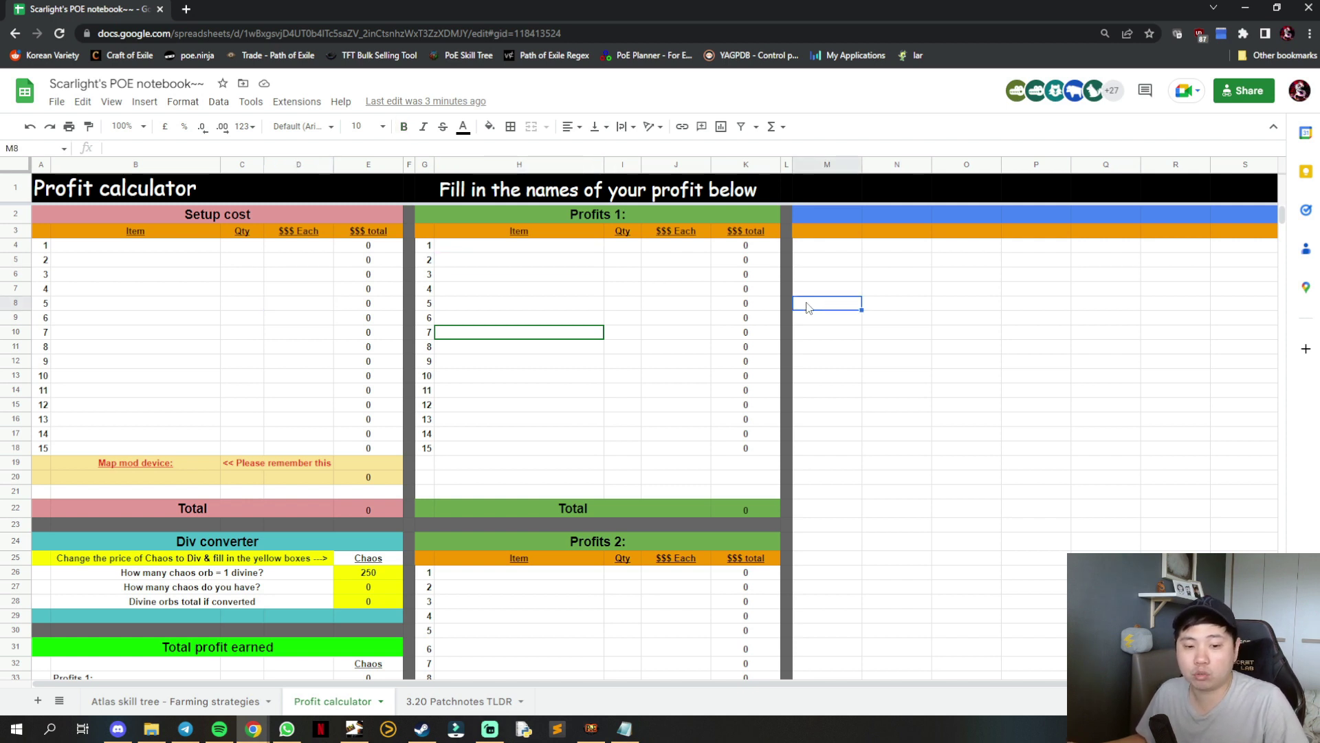
left_click(521, 436)
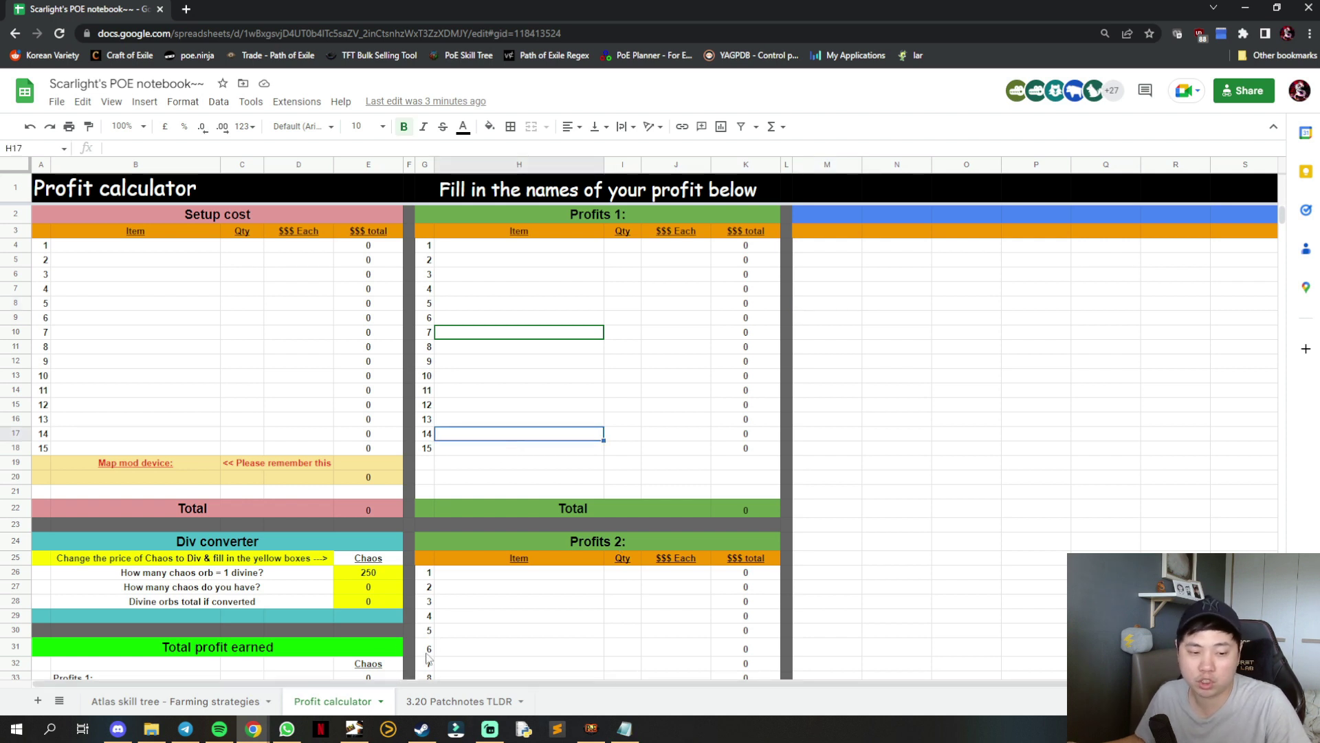
left_click(381, 702)
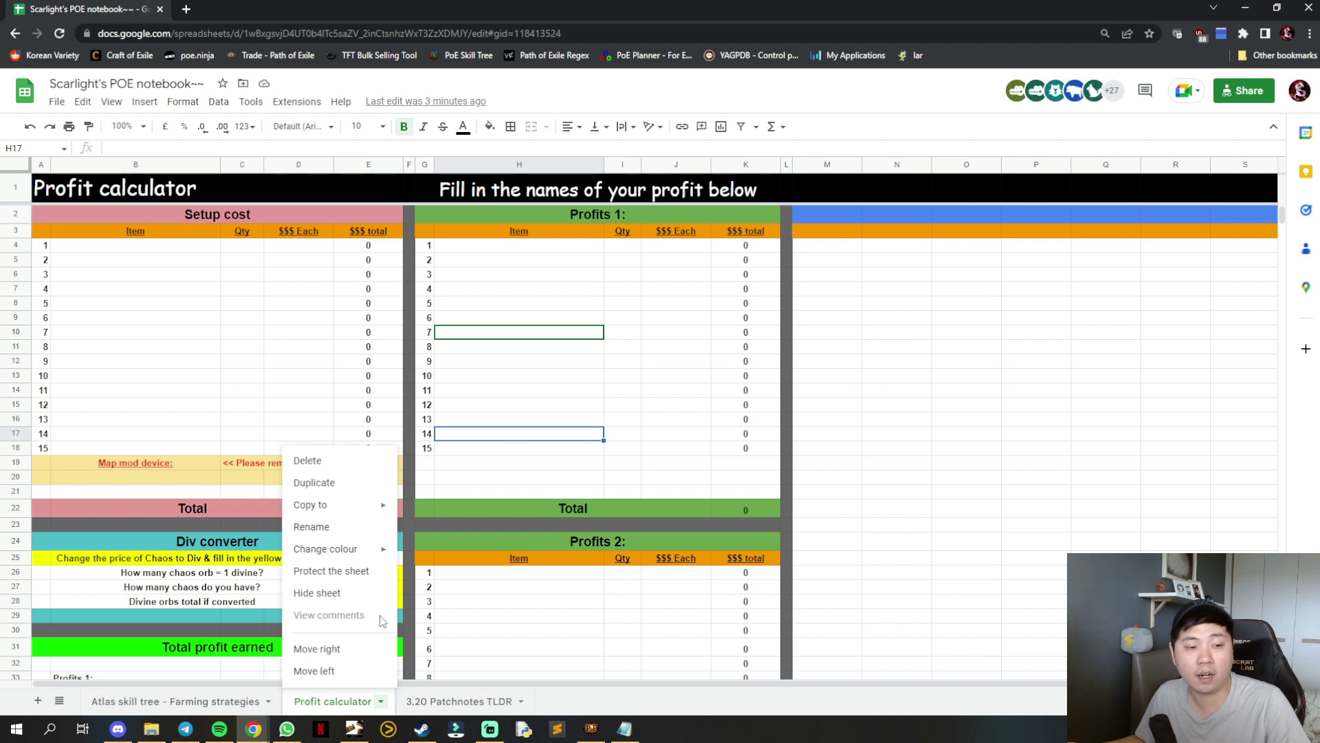
- Copy the Profit calculator sheet to a new spreadsheet via Copy to and open the resulting Untitled spreadsheet
left_click(384, 706)
left_click(380, 701)
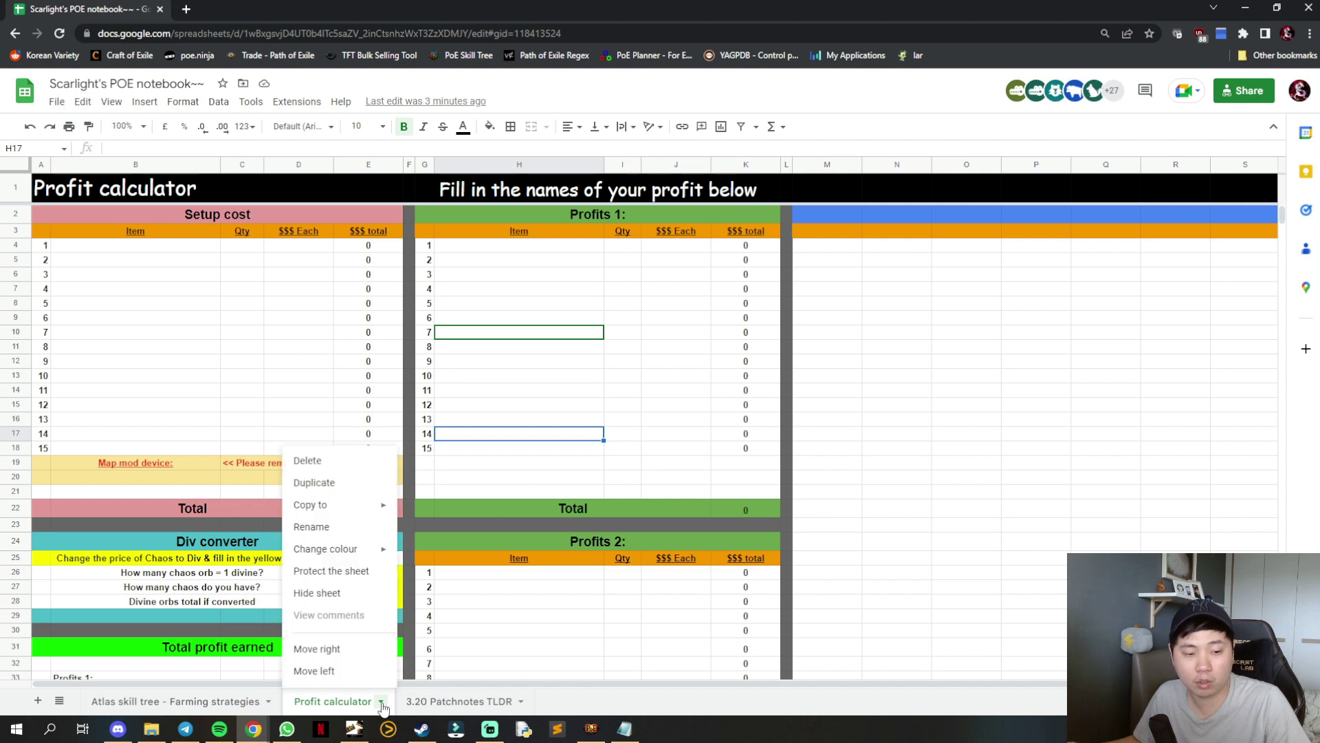
mouse_move(354, 509)
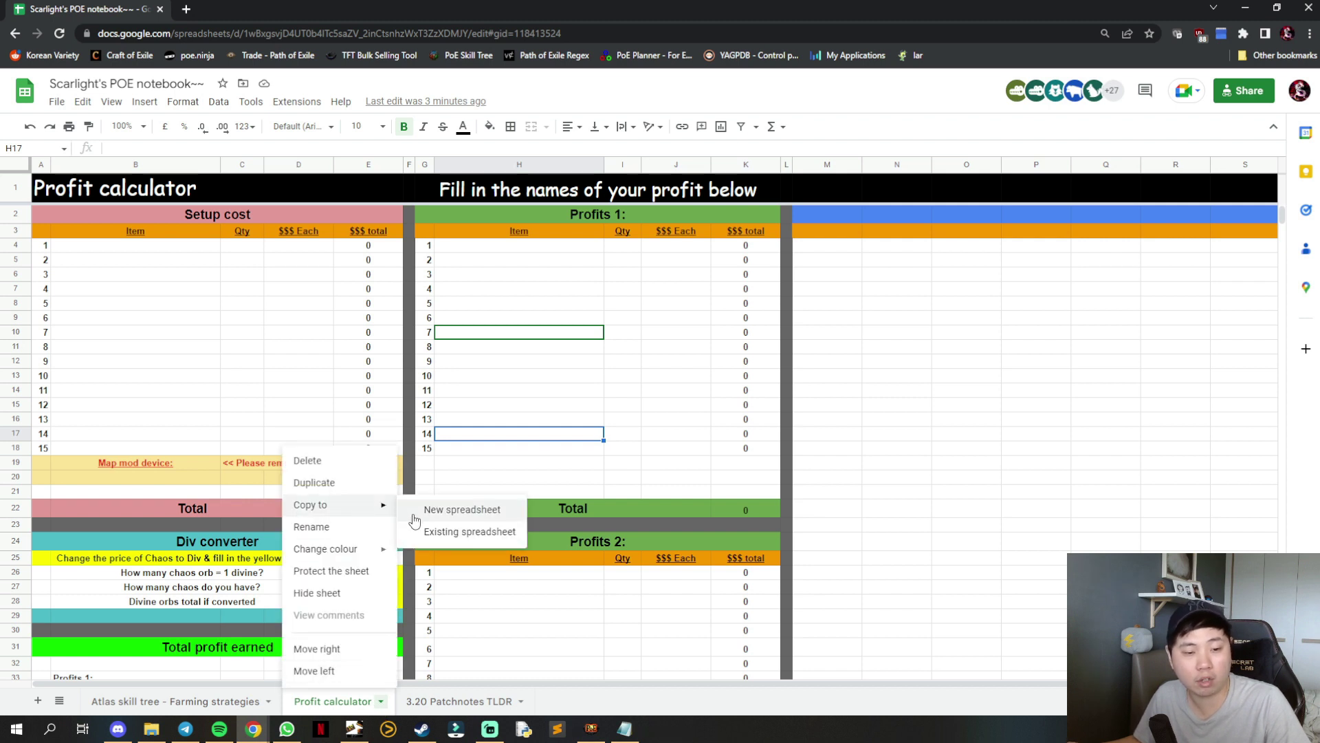
left_click(480, 513)
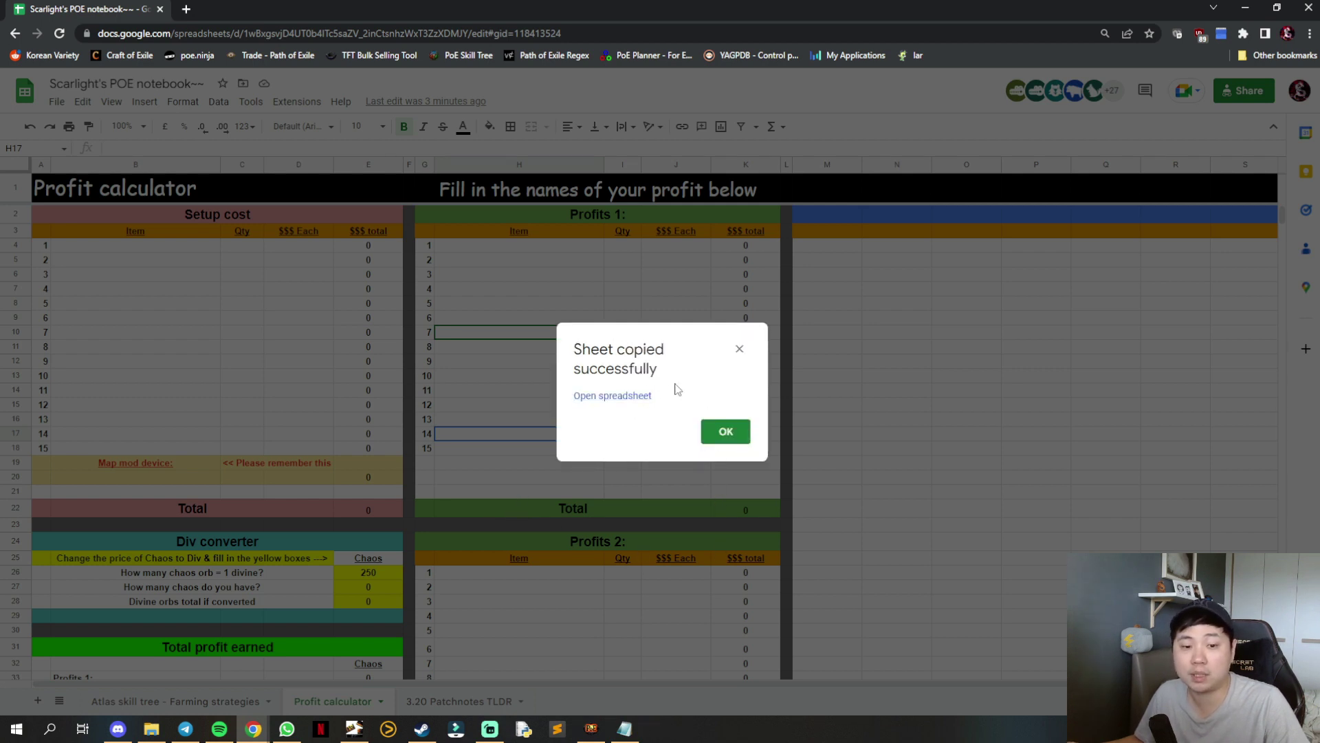
left_click(627, 398)
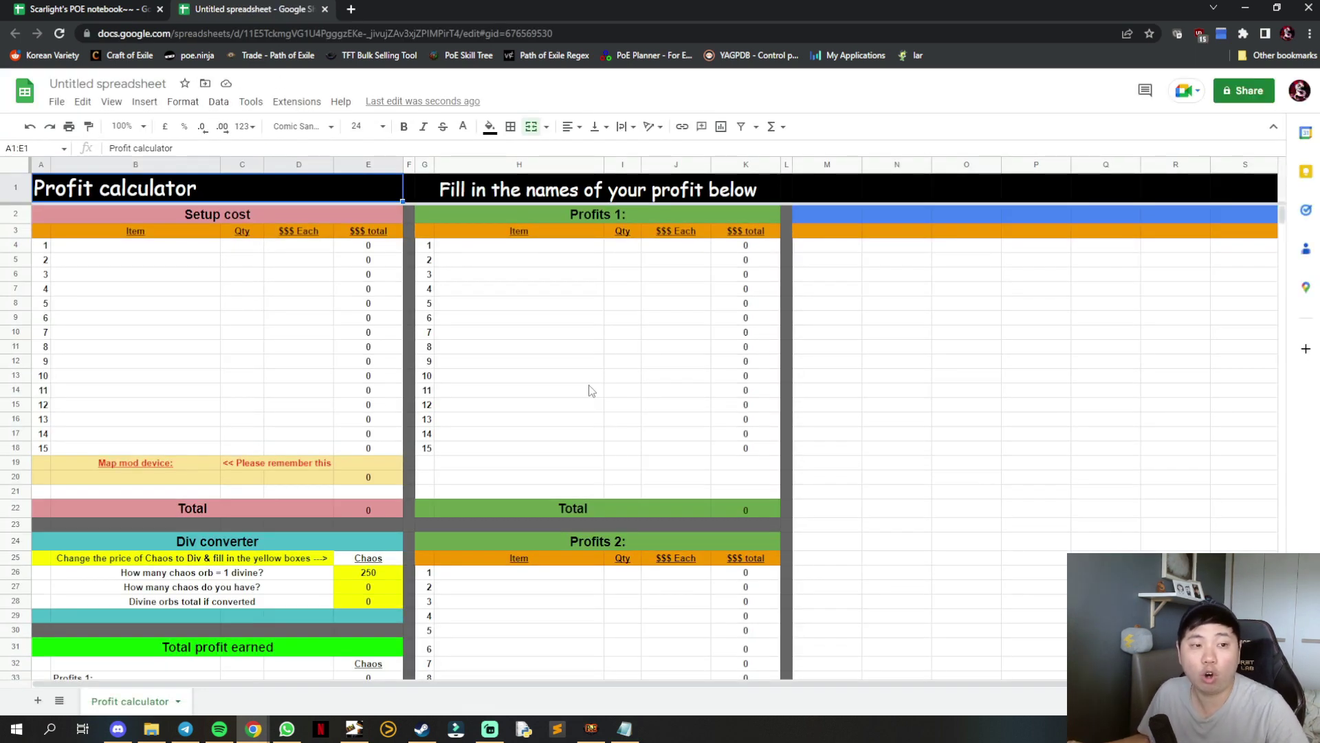
left_click(592, 361)
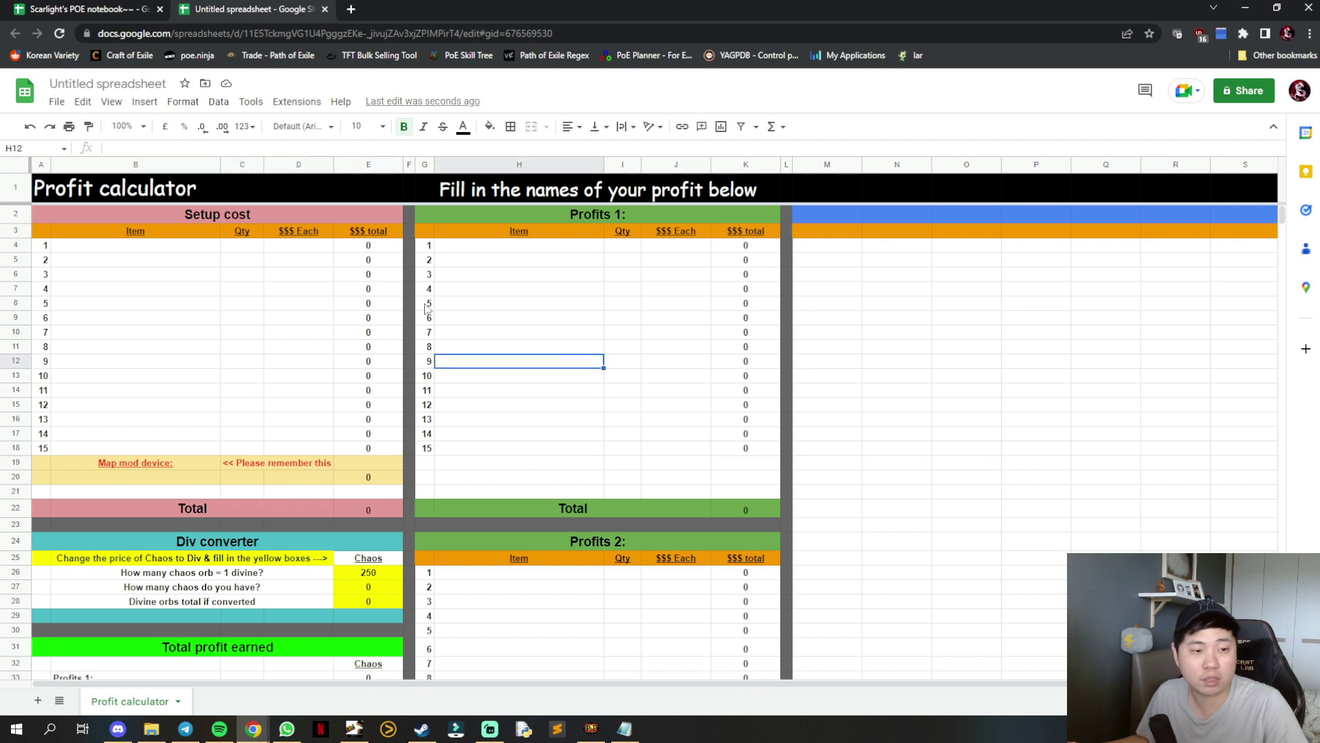
left_click(614, 321)
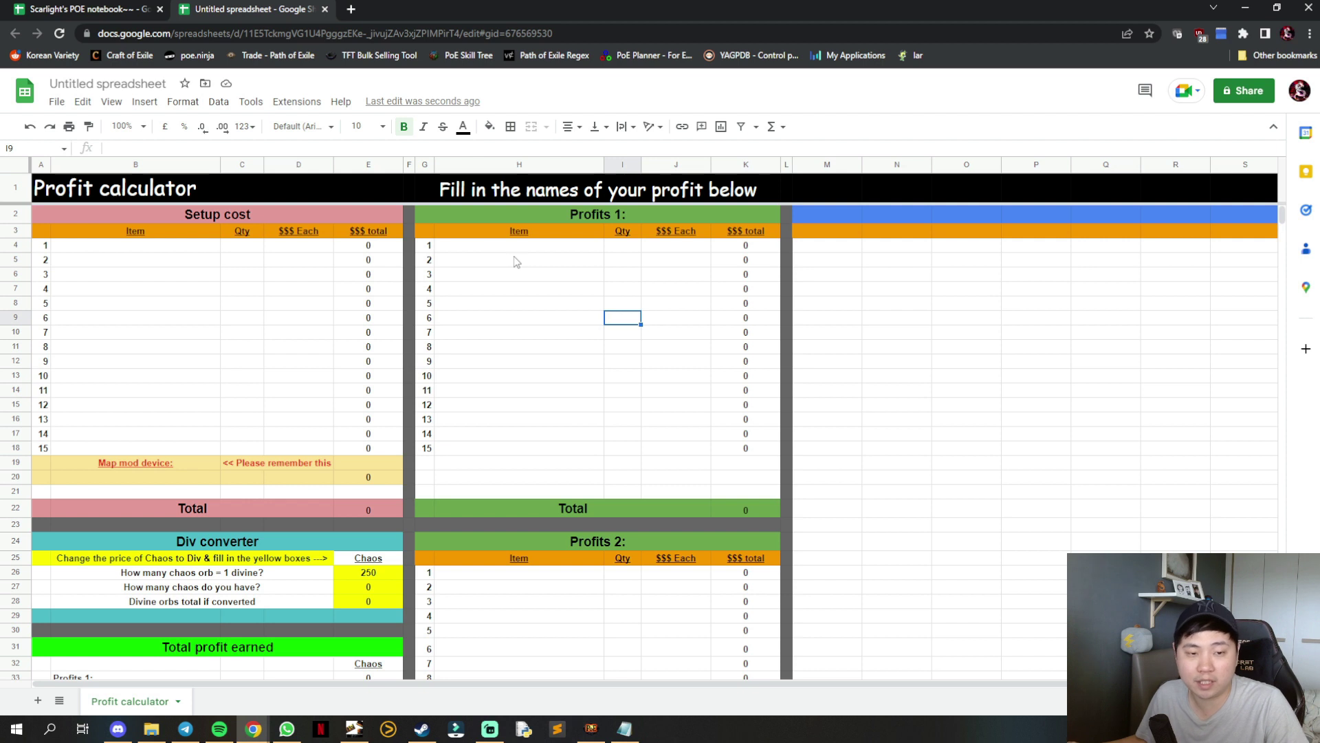
left_click_drag(516, 250, 683, 443)
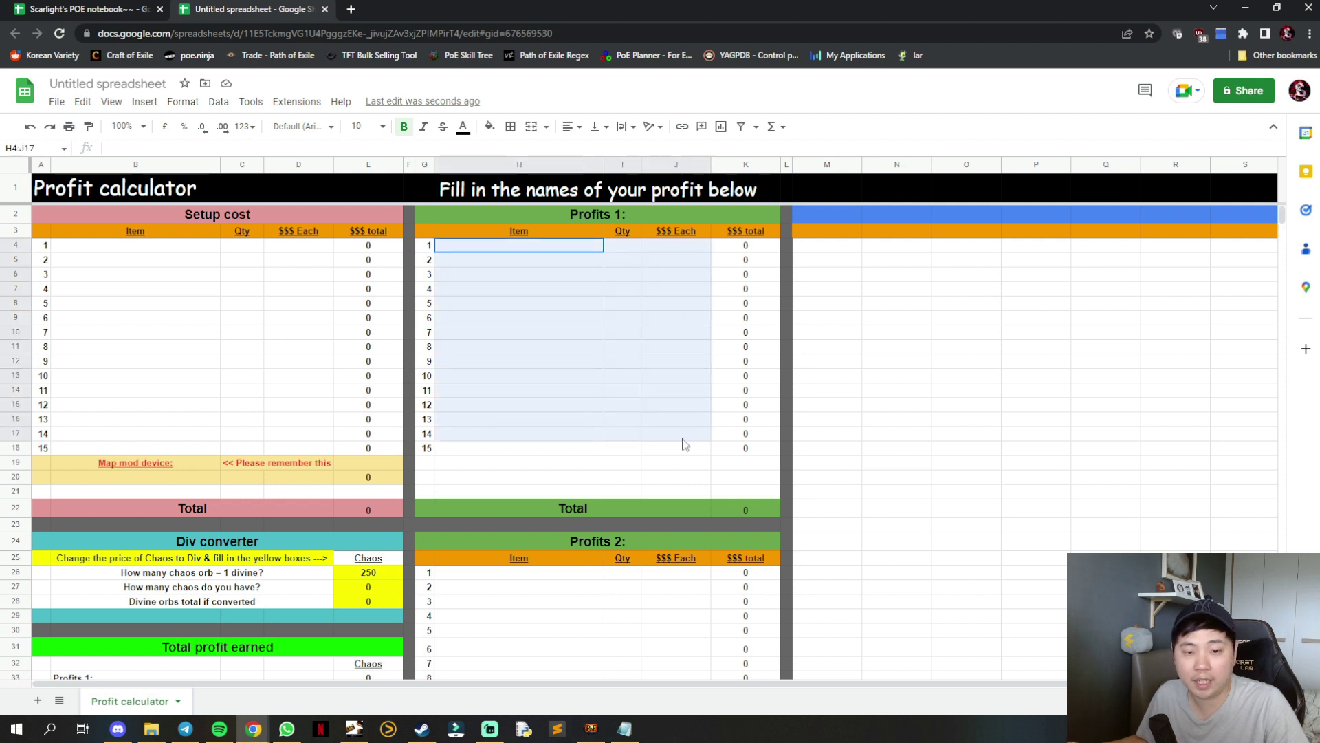
left_click(687, 437)
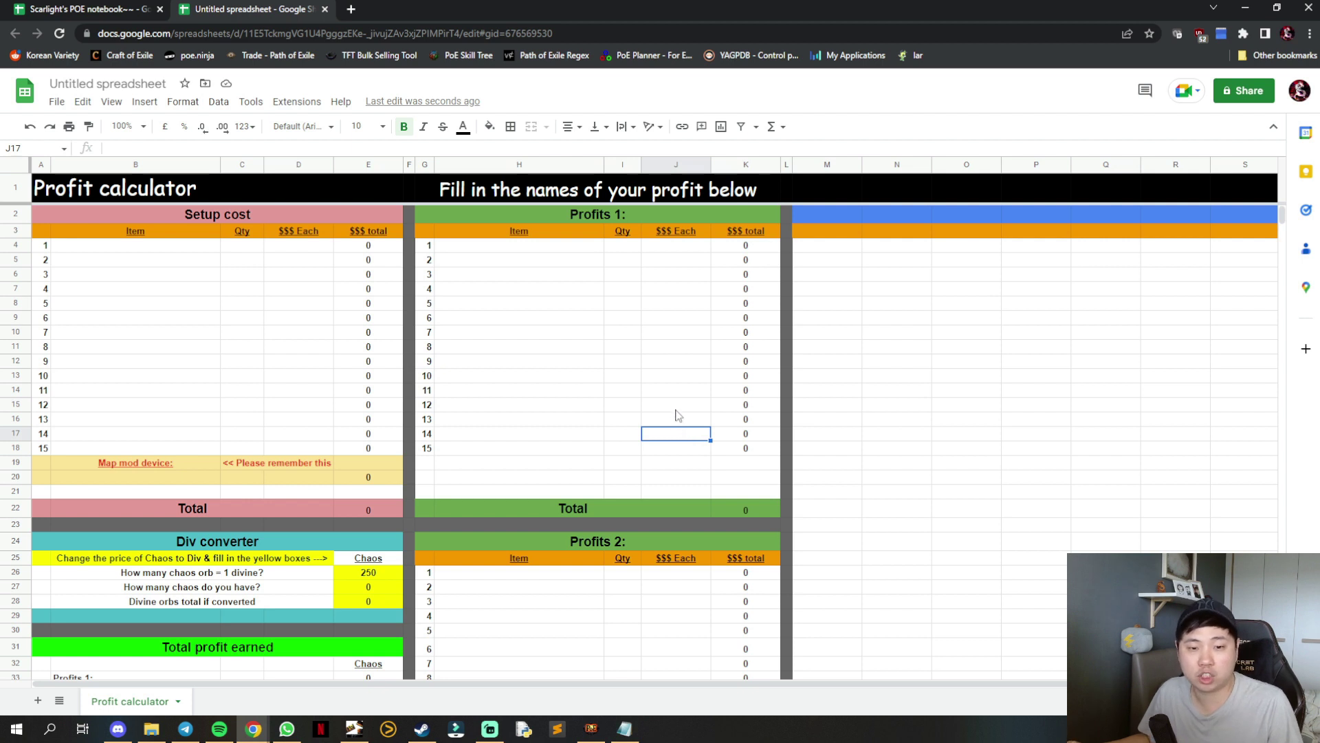
left_click(682, 405)
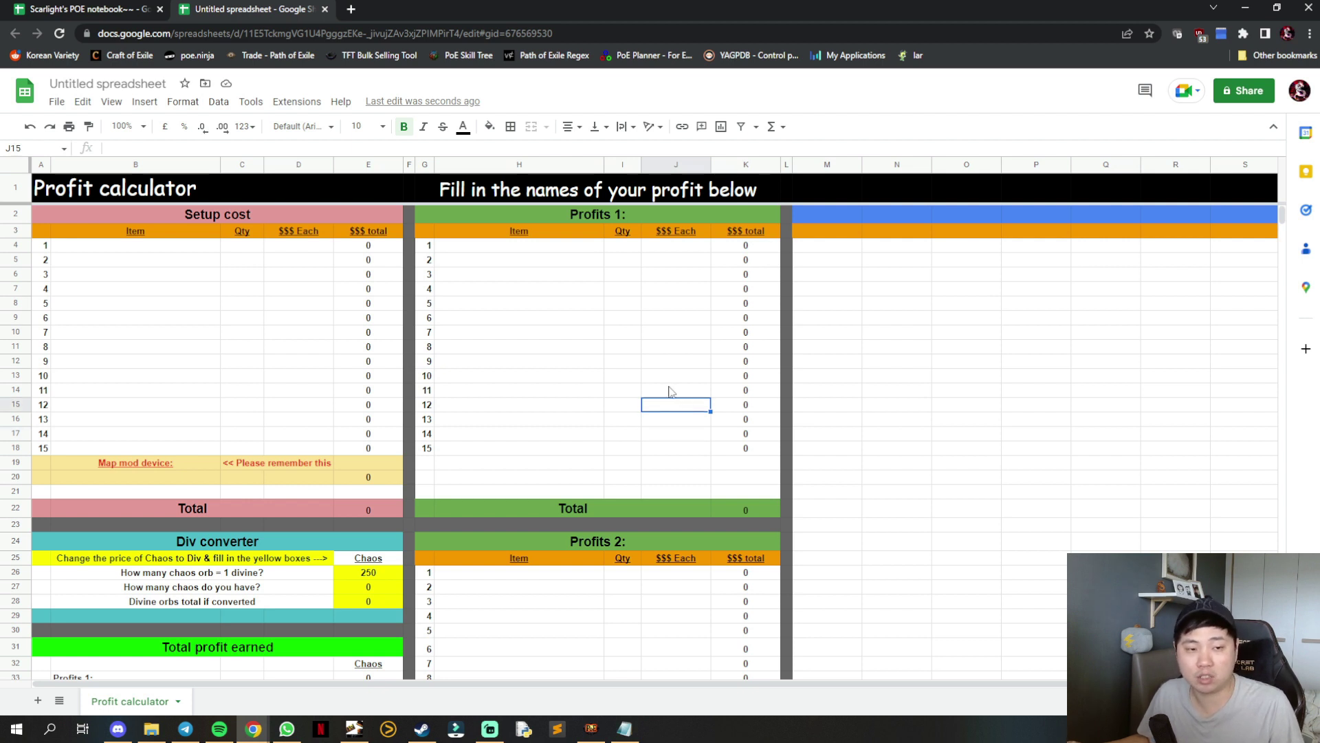
left_click_drag(673, 377, 672, 390)
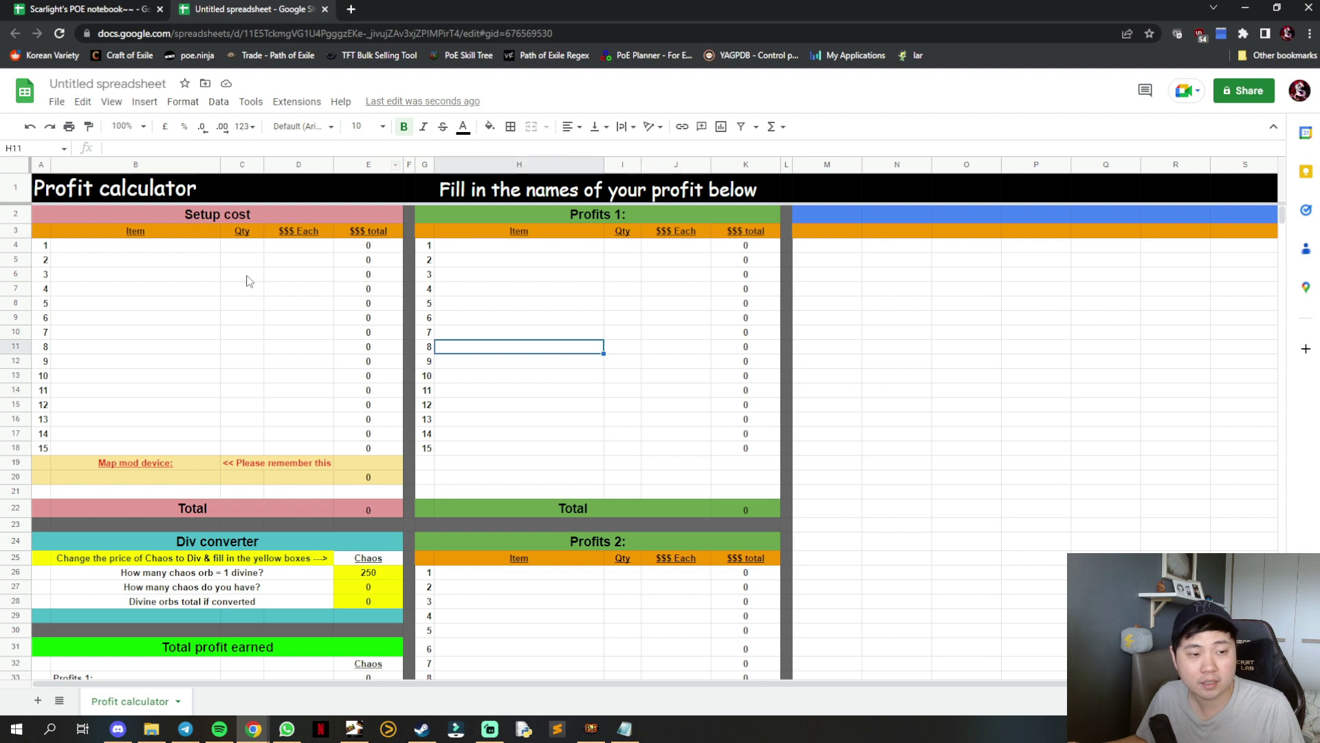
left_click(133, 249)
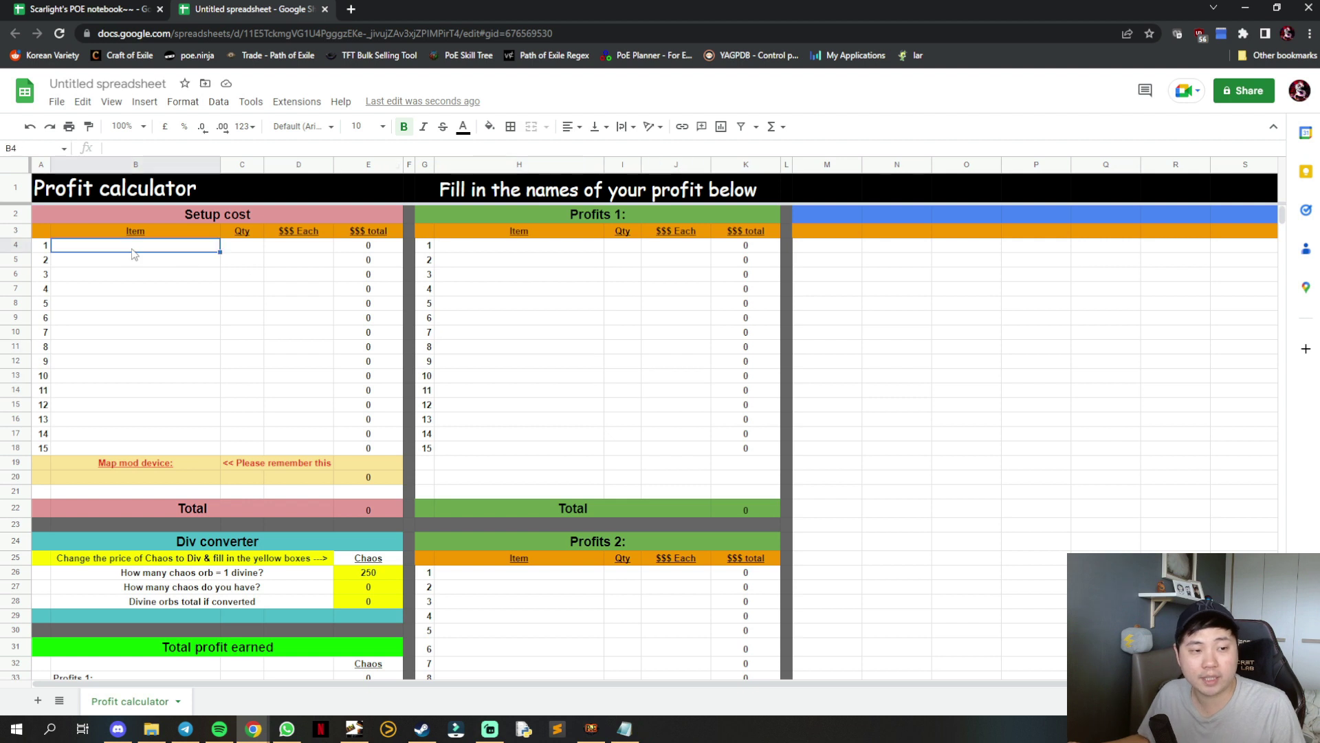
left_click(209, 216)
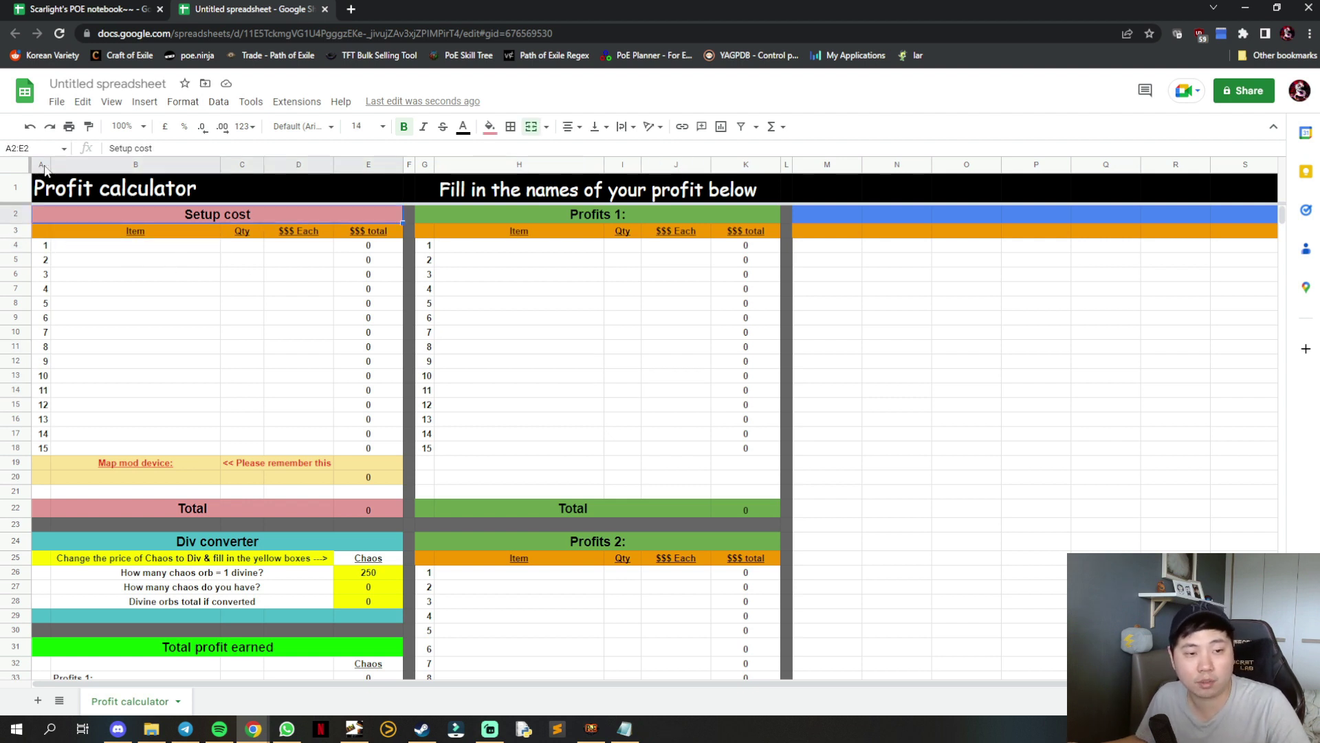
- Enter harby scarabs in the first Setup cost row: quantity 28 at 3 each, totalling 84
left_click(168, 248)
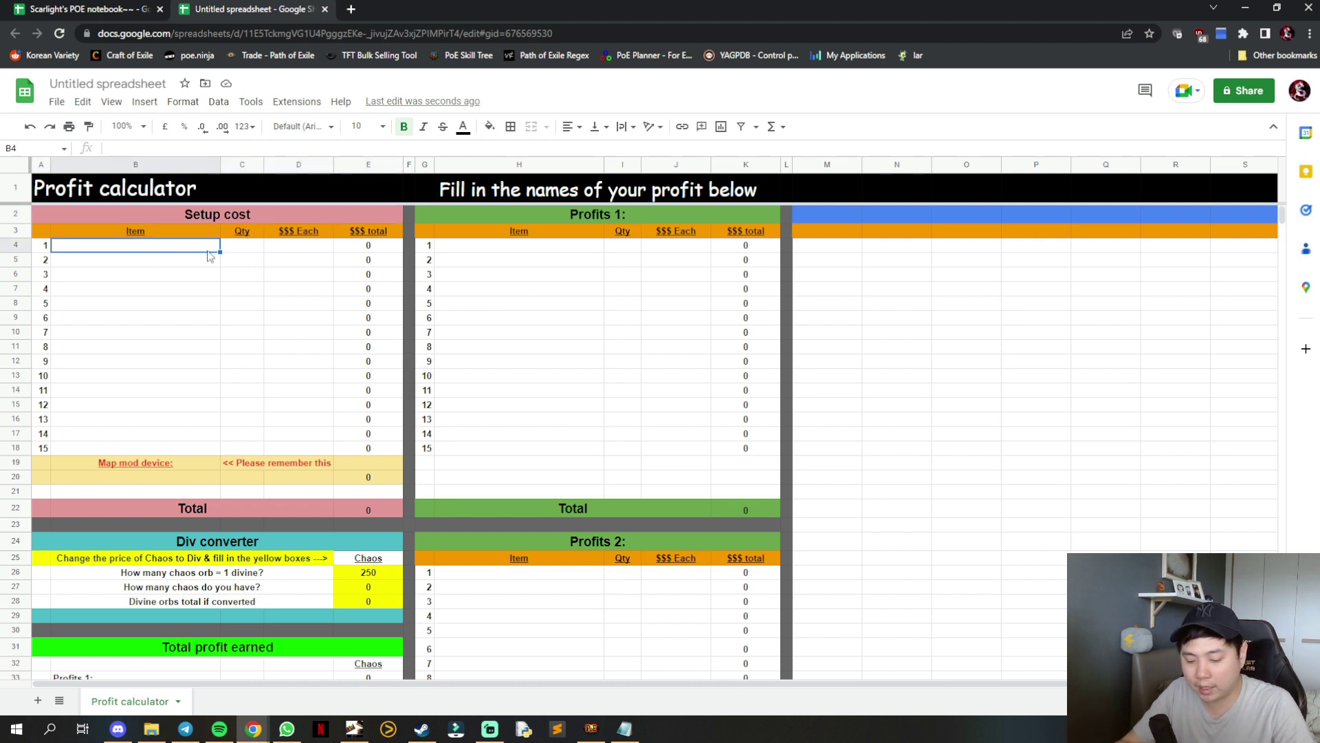
type("scarb")
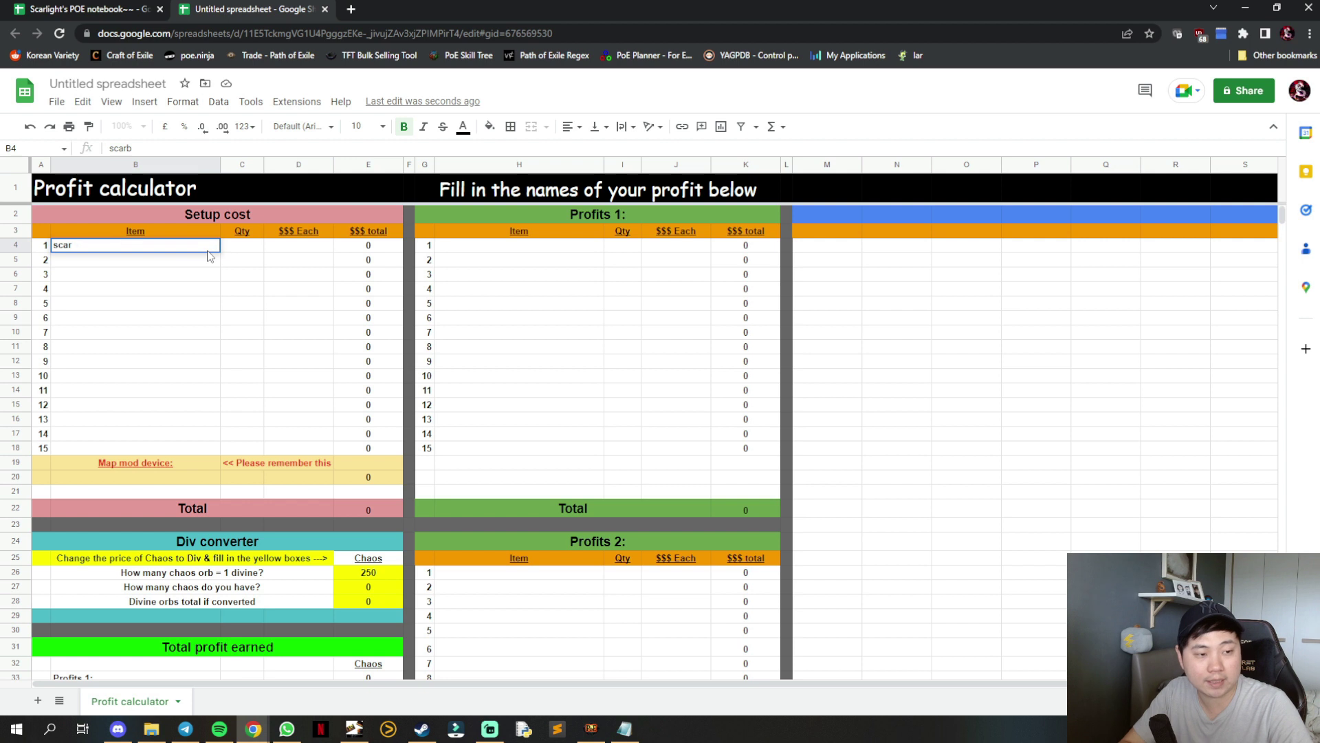
key("BackSpace")
type("abs")
key("Return")
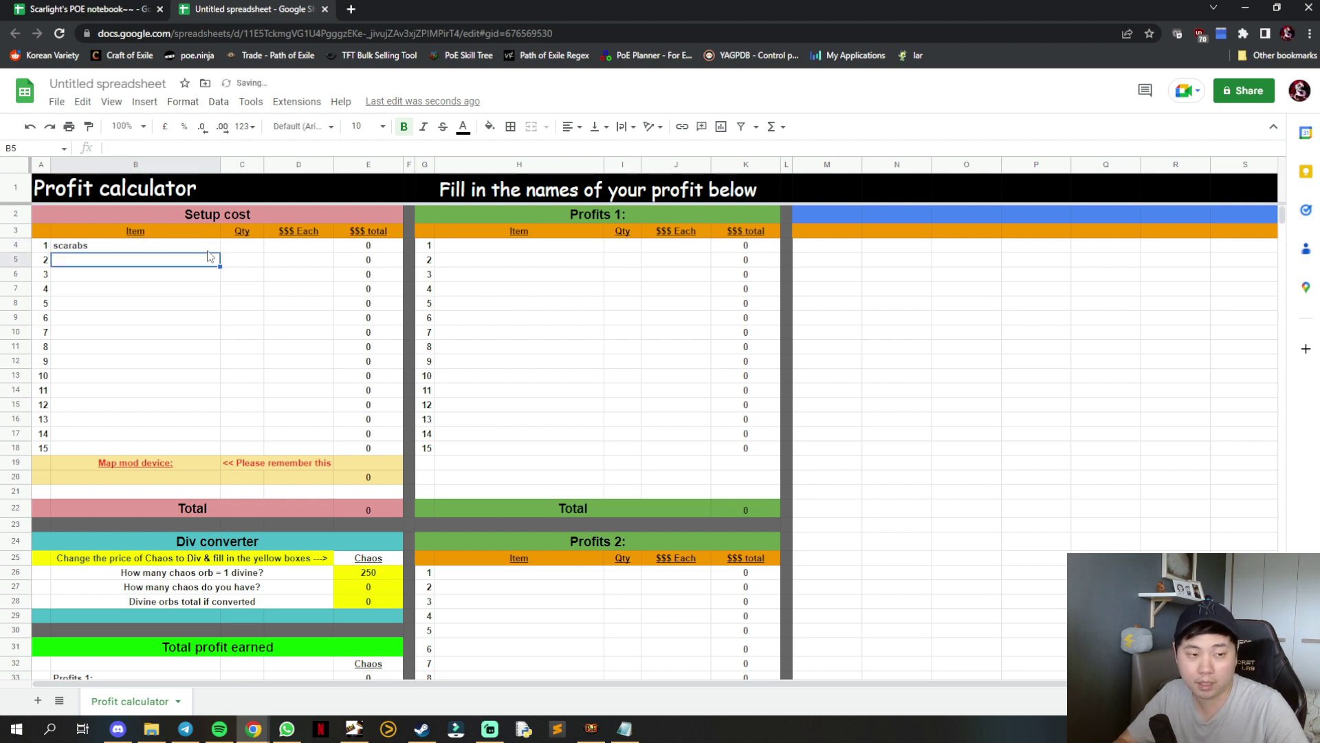
left_click(208, 251)
type("harb")
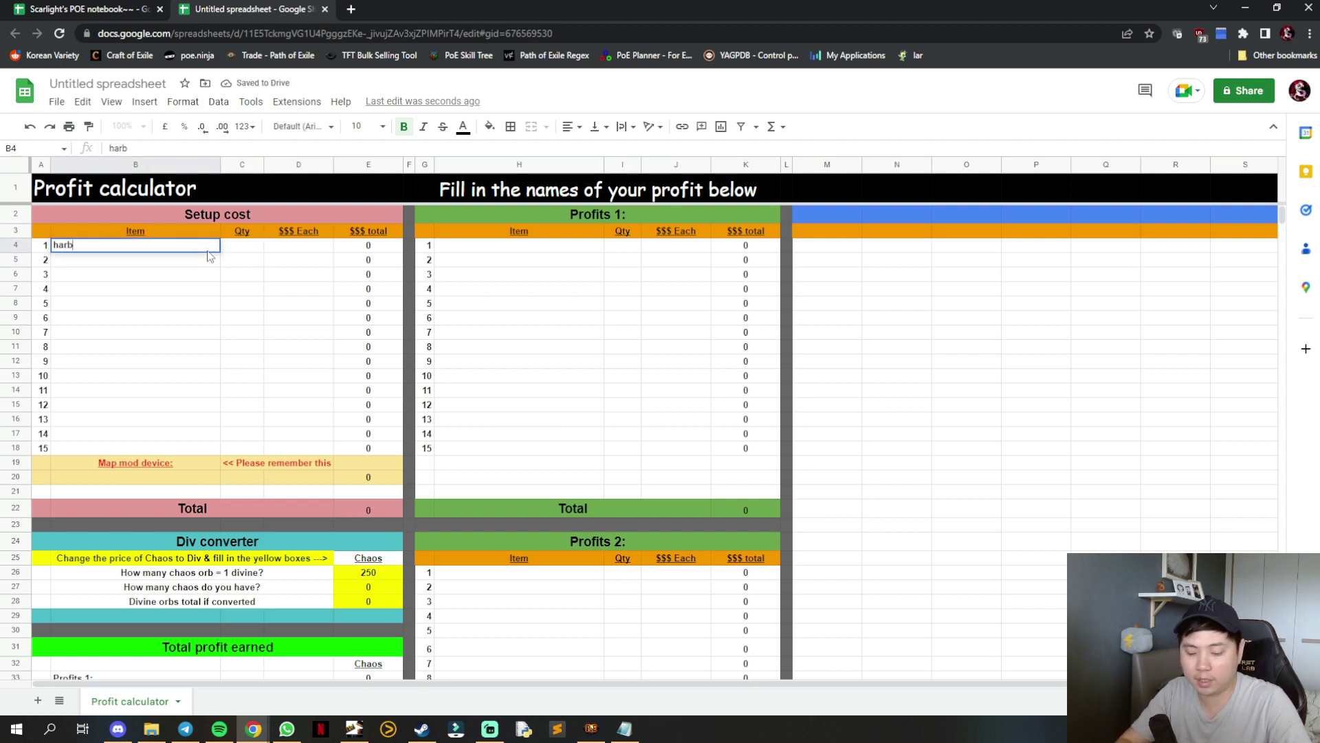
type("y scarabs")
key("Tab")
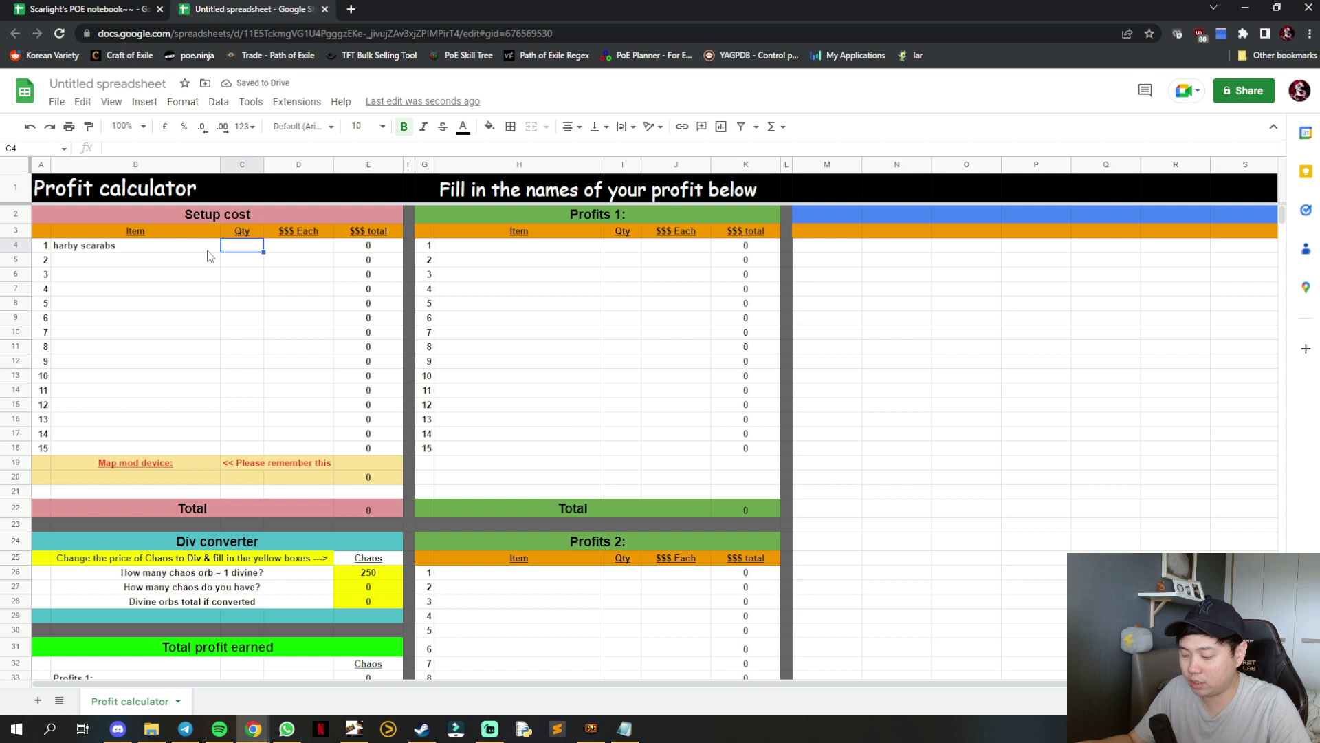
type("28")
key("Return")
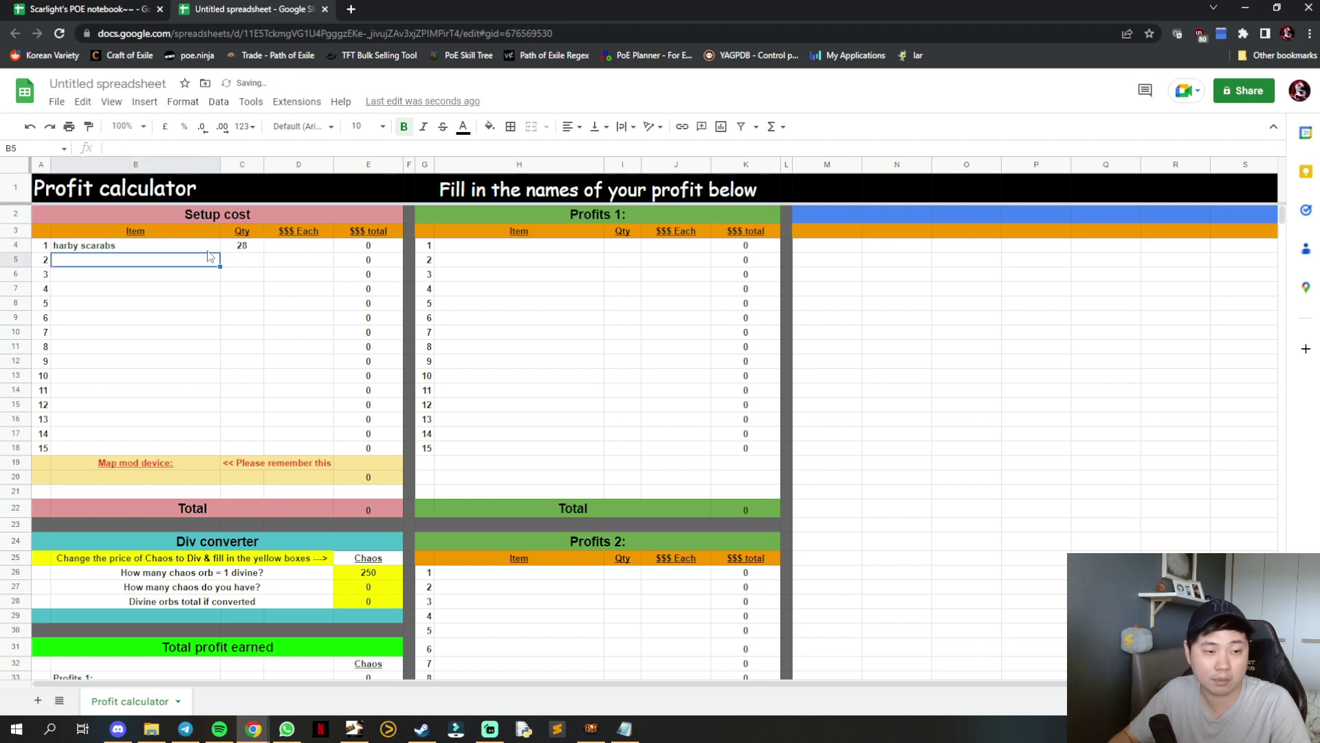
key("Right")
key("Up")
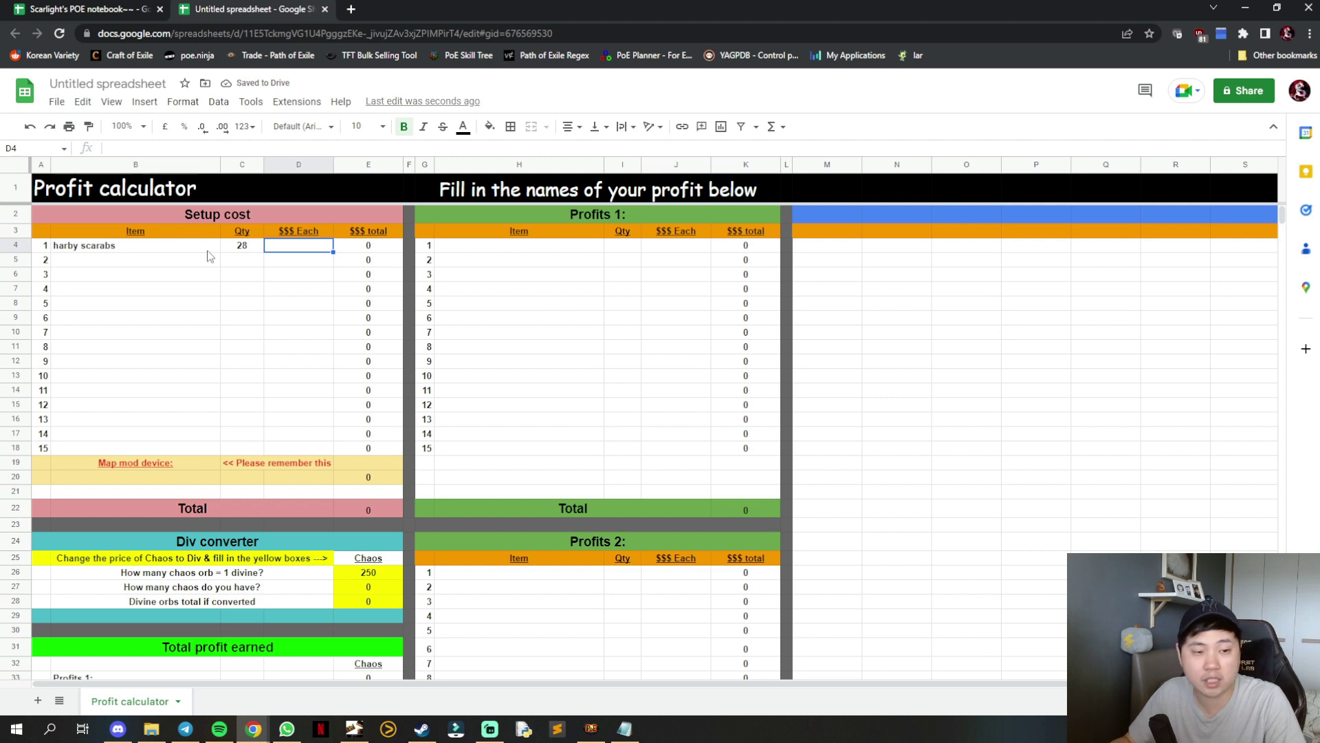
type("3")
key("Return")
key("Up")
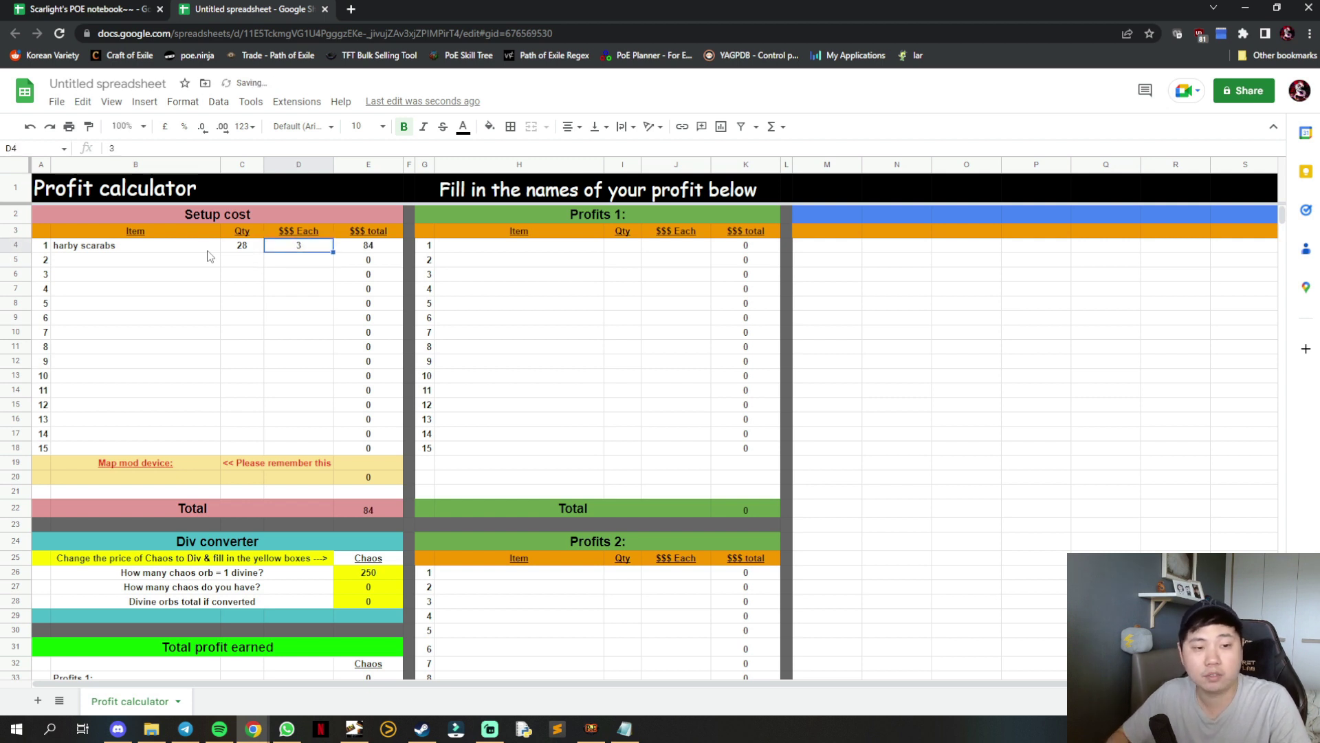
key("Right")
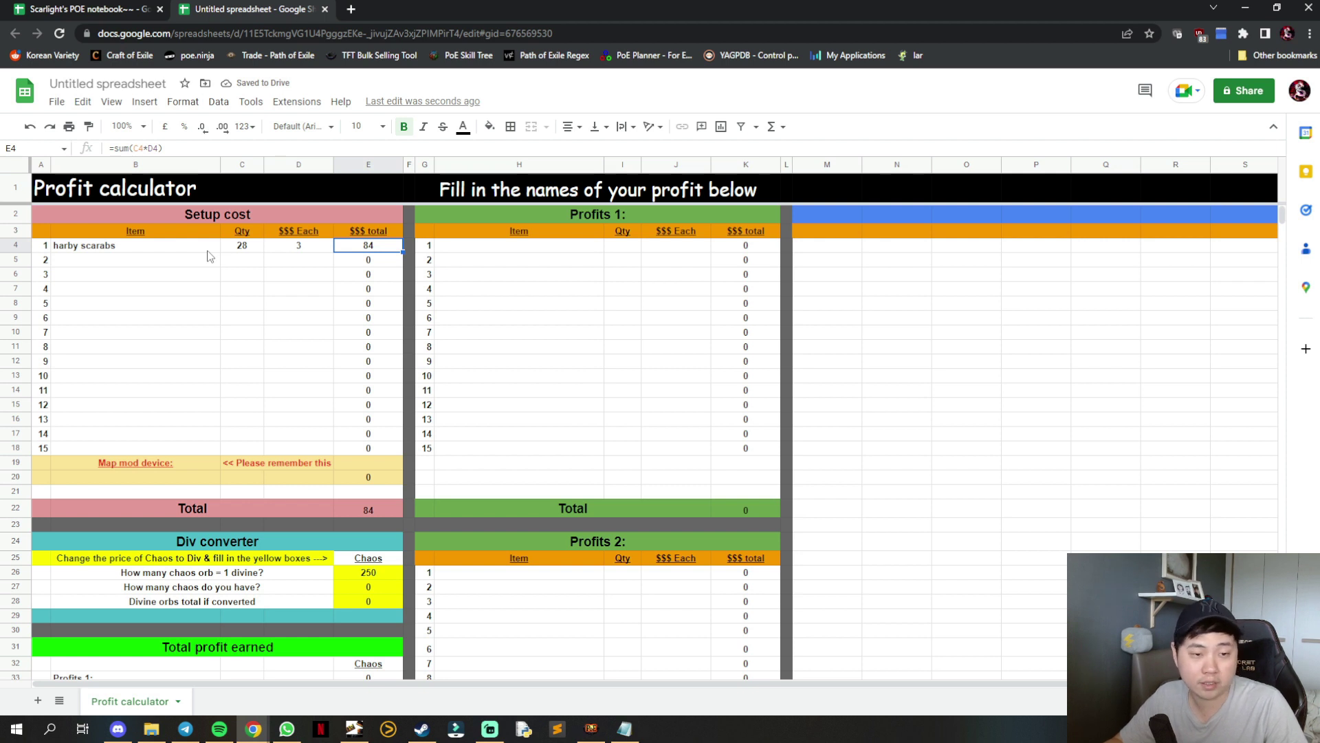
- Add harby compass with quantity 7 at 40 each and check its 280 total formula
key("Down")
key("Left")
key("Left")
key("Left")
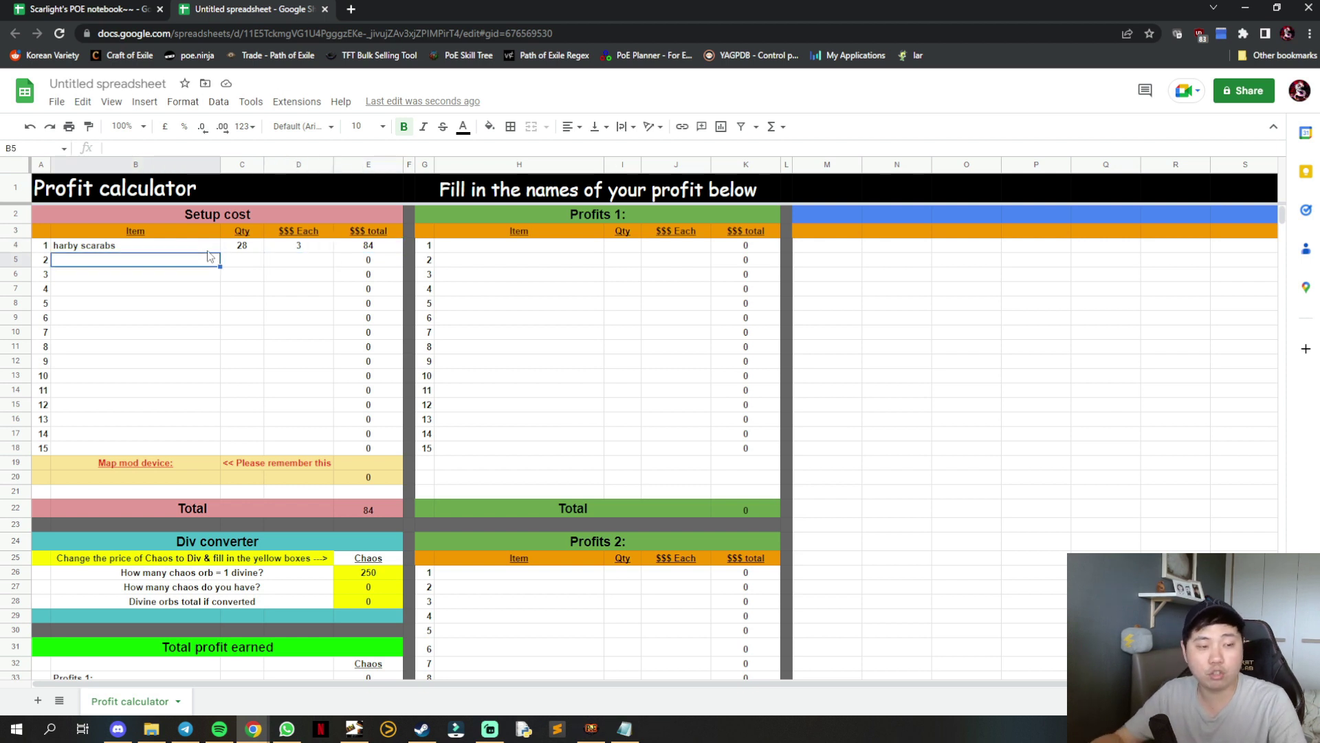
key("Down")
key("Down")
key("Down")
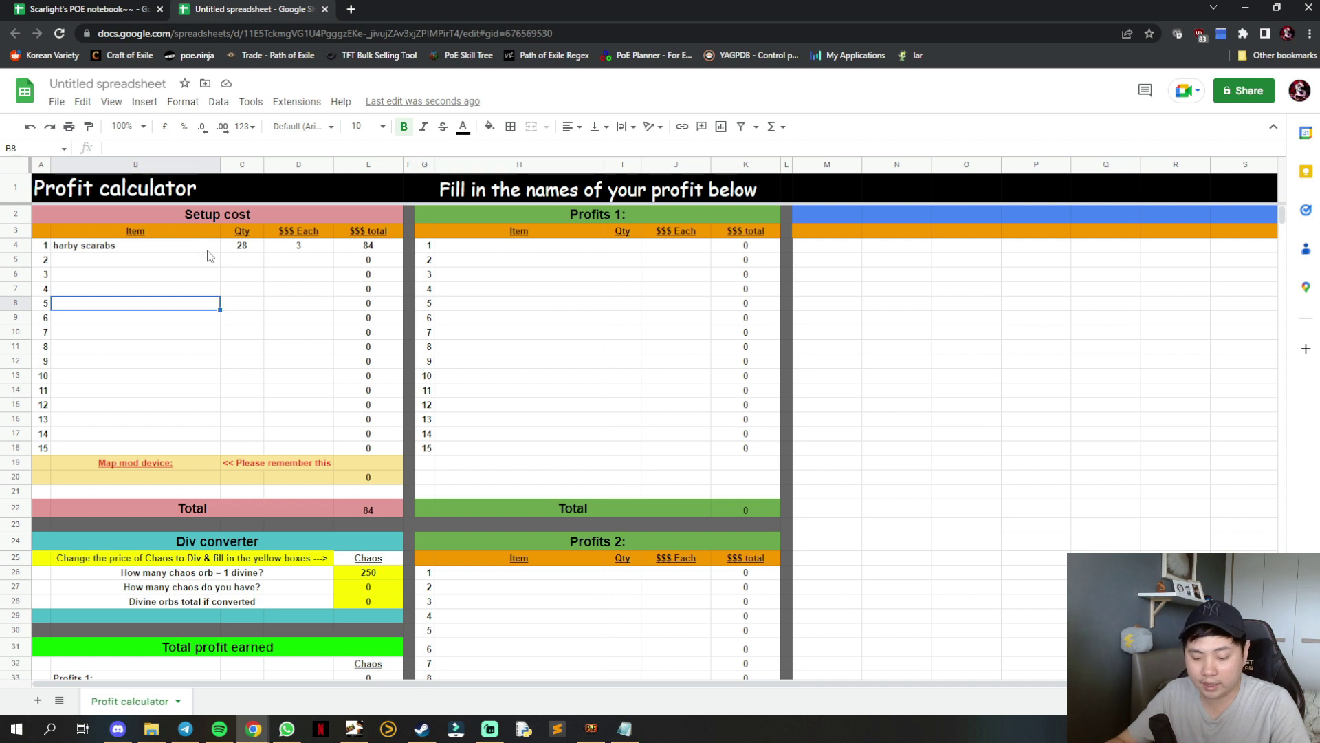
type("harby compass")
key("Tab")
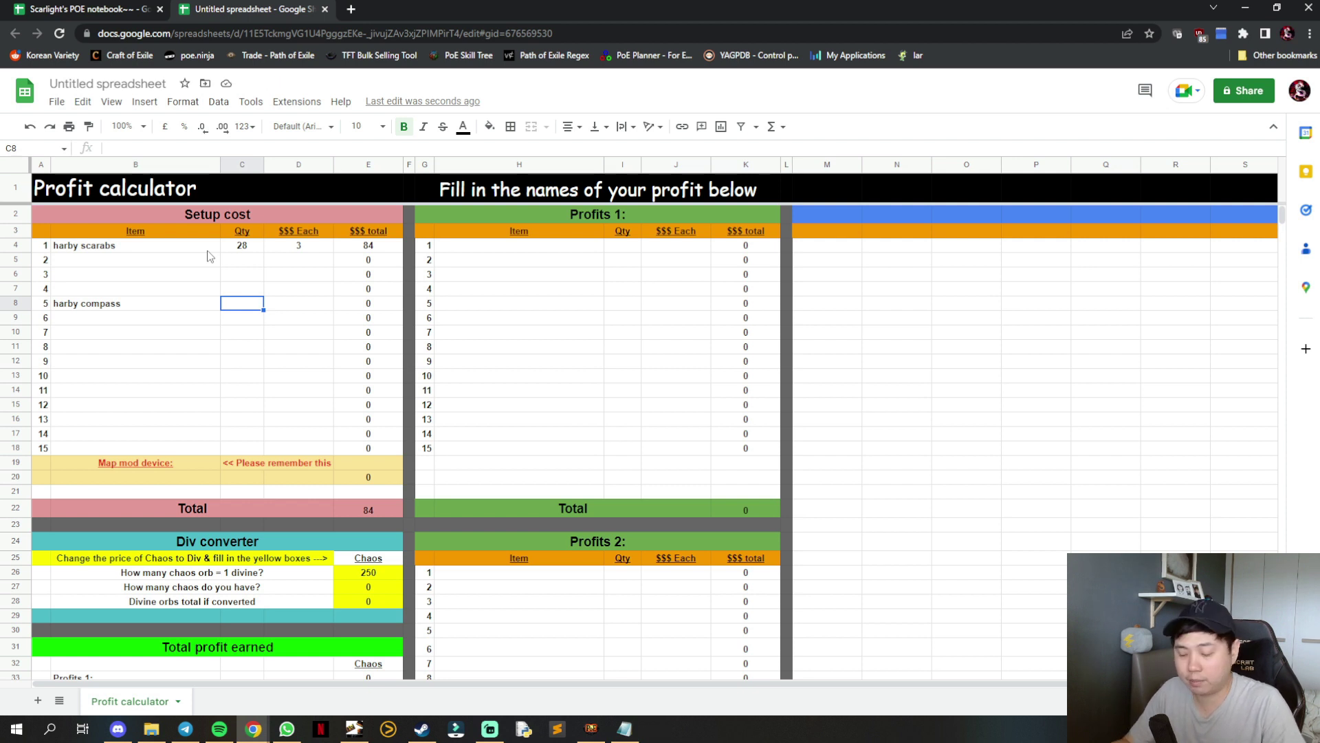
type("7")
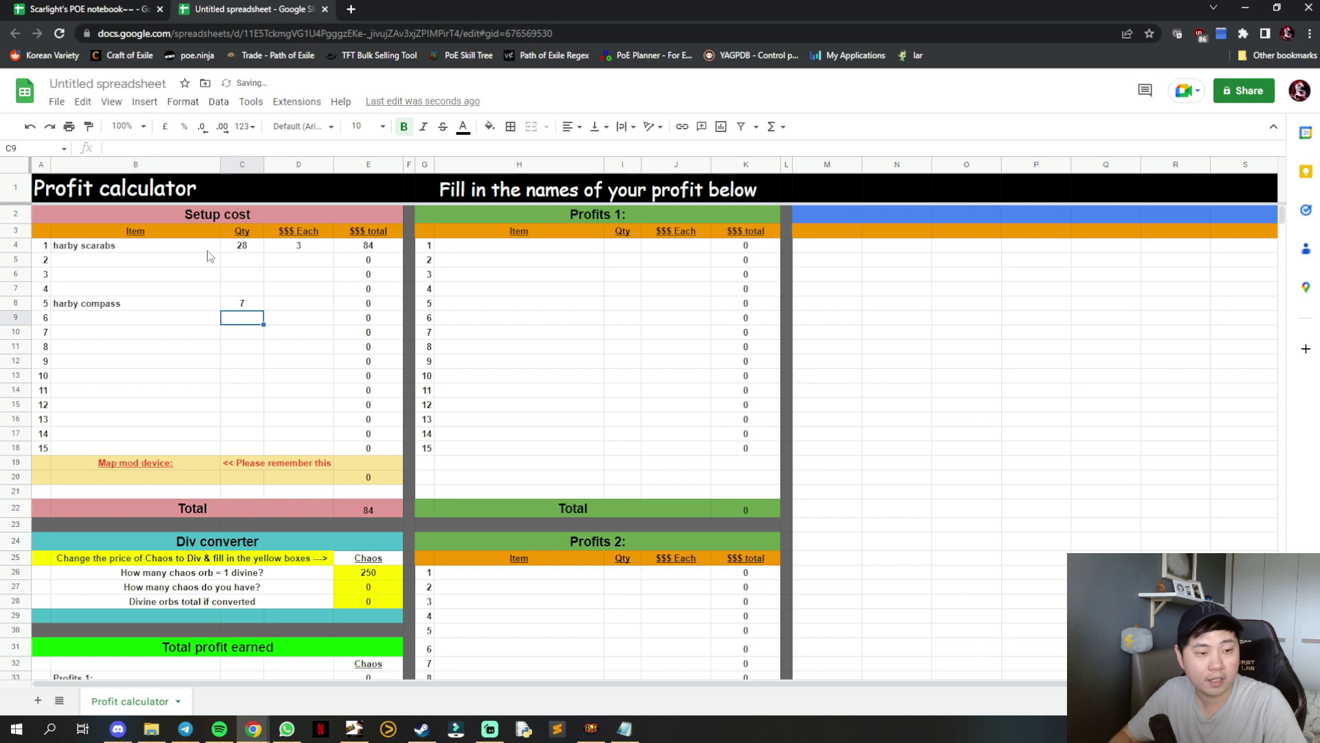
key("Tab")
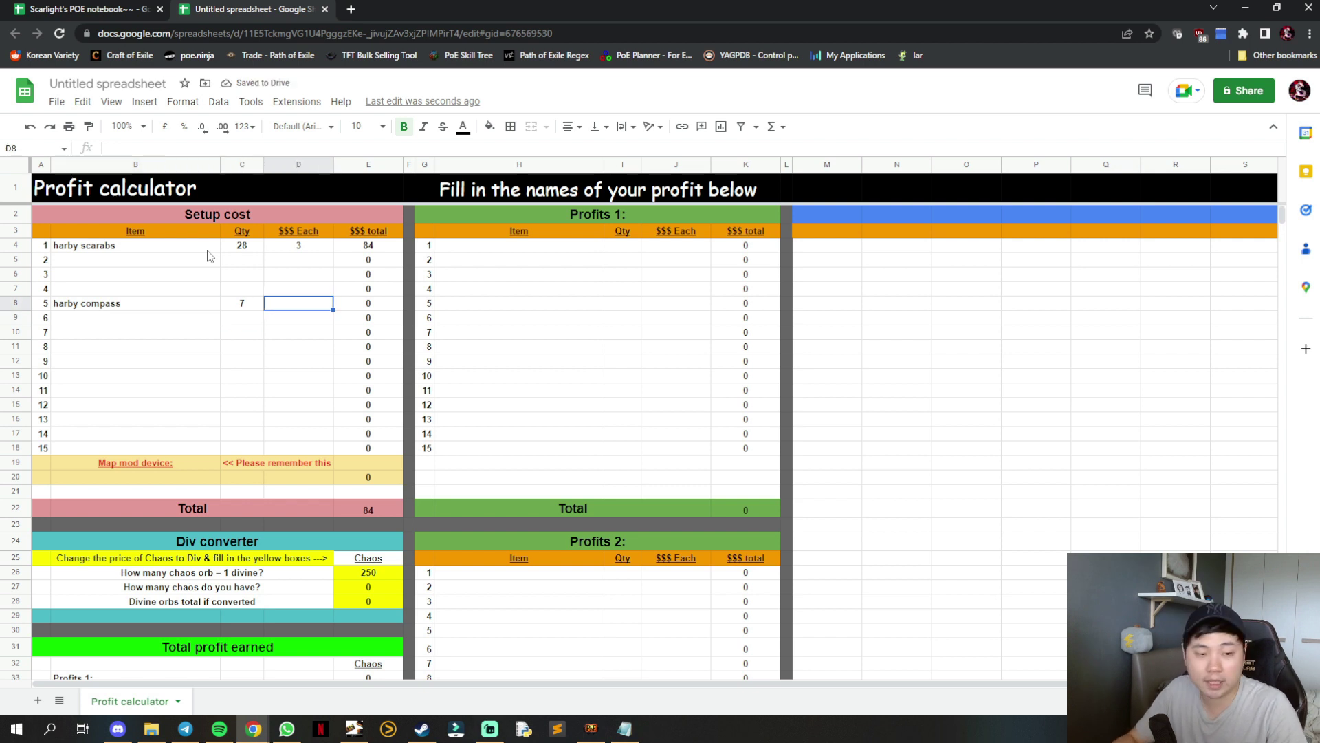
type("40")
key("Return")
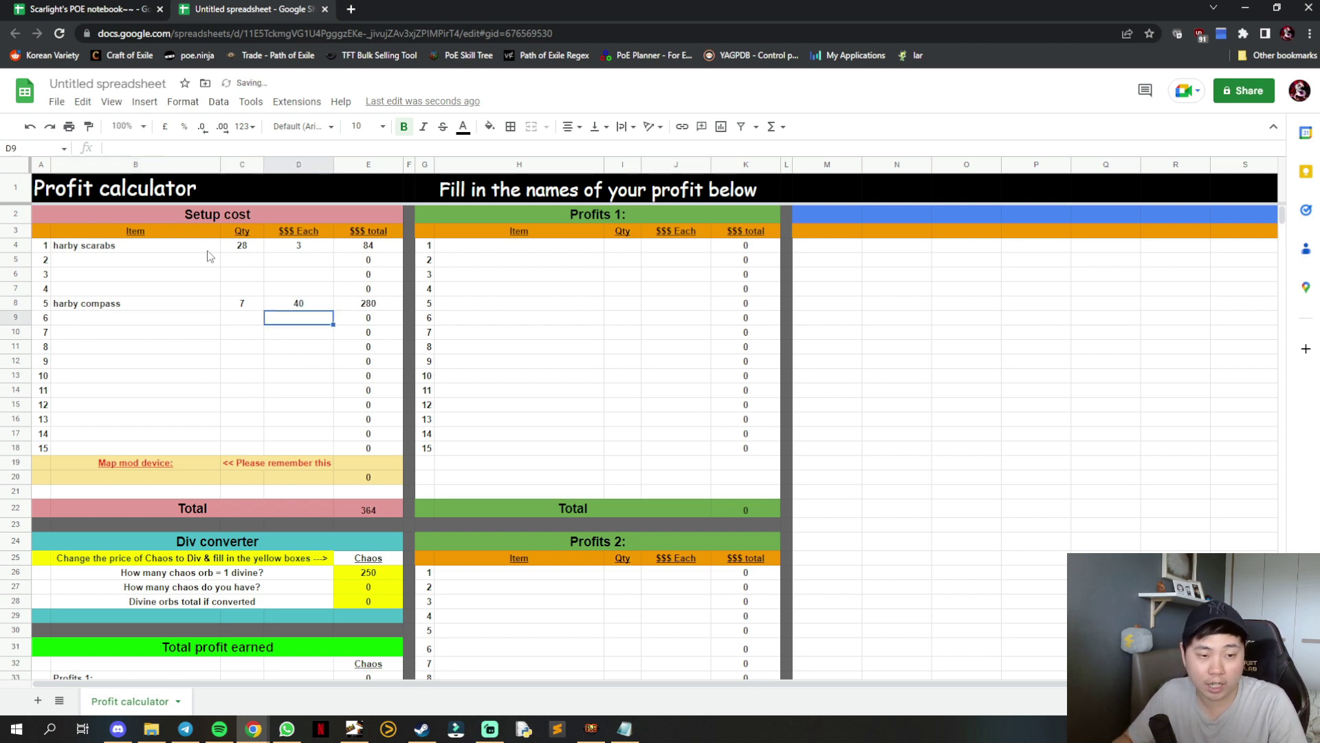
key("Up")
key("Right")
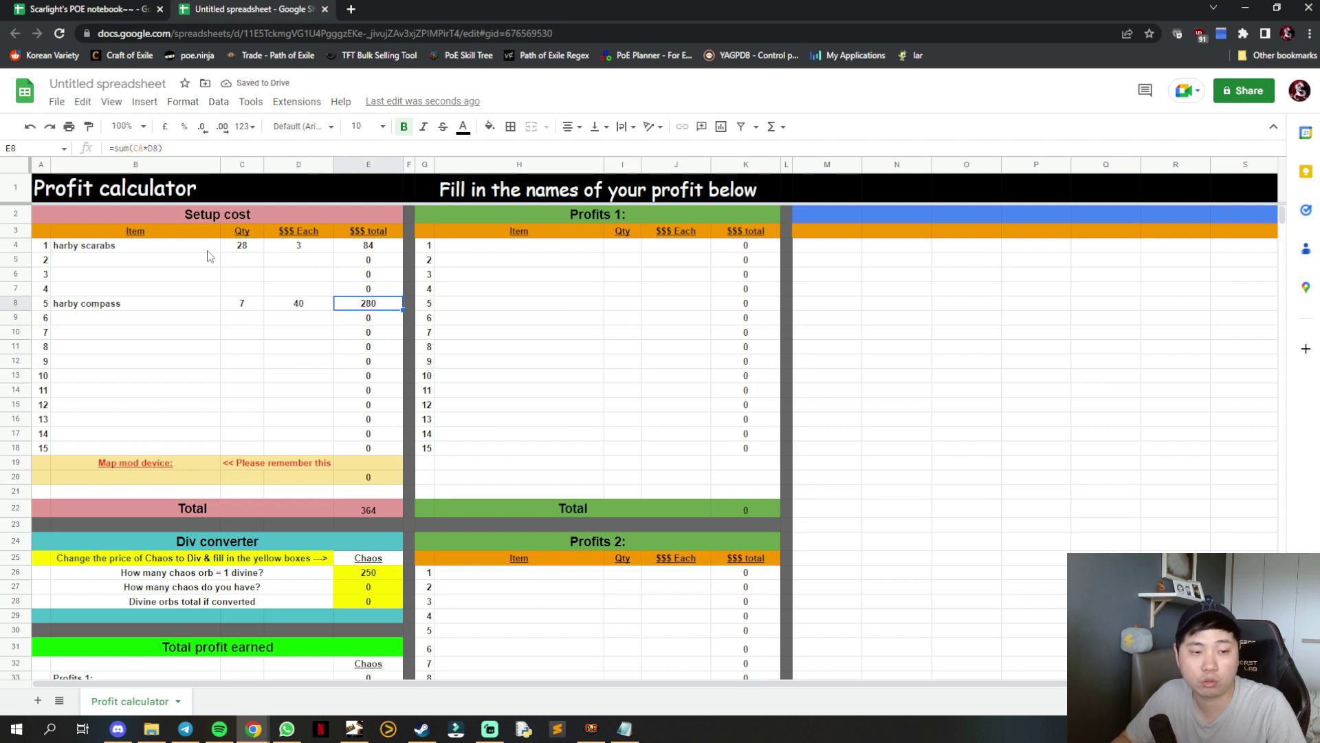
key("Down")
key("Down")
key("Down")
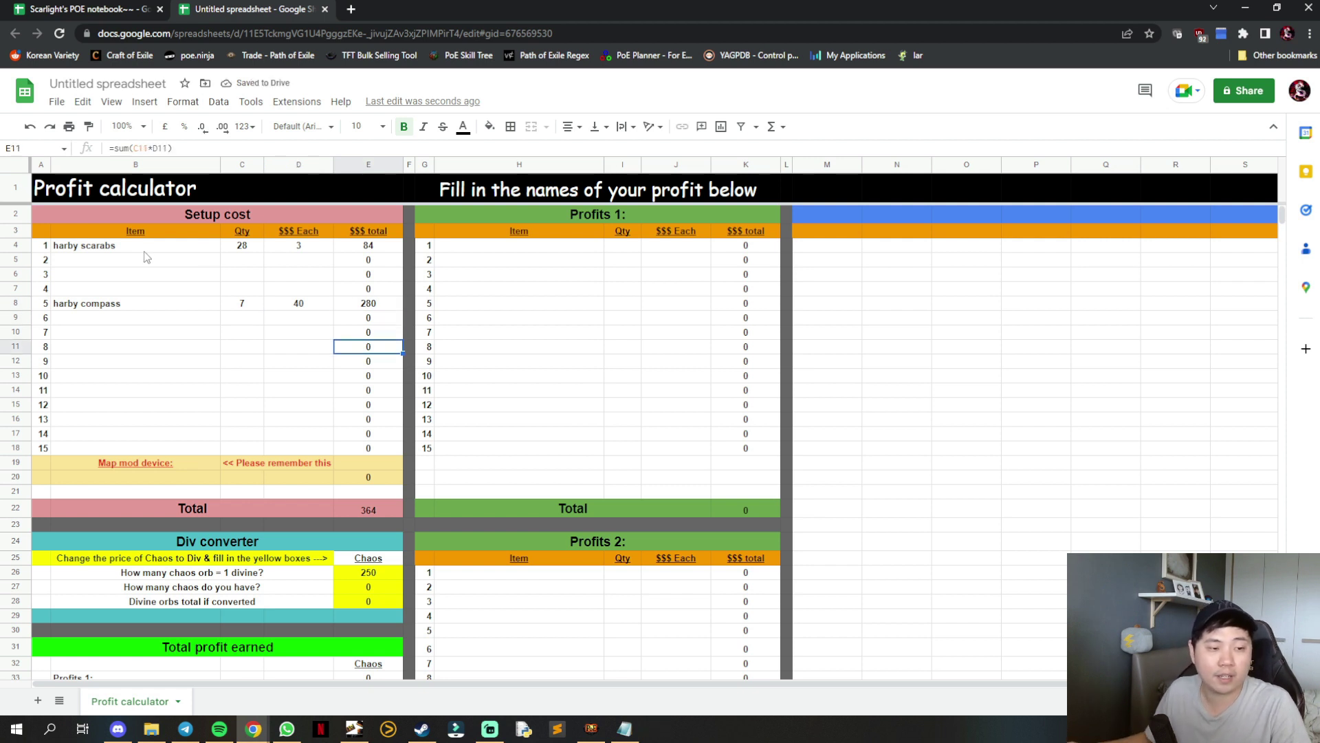
left_click_drag(146, 360, 137, 377)
- Enter harby in the map mod device row with quantity 28 at 6 each
left_click(154, 291)
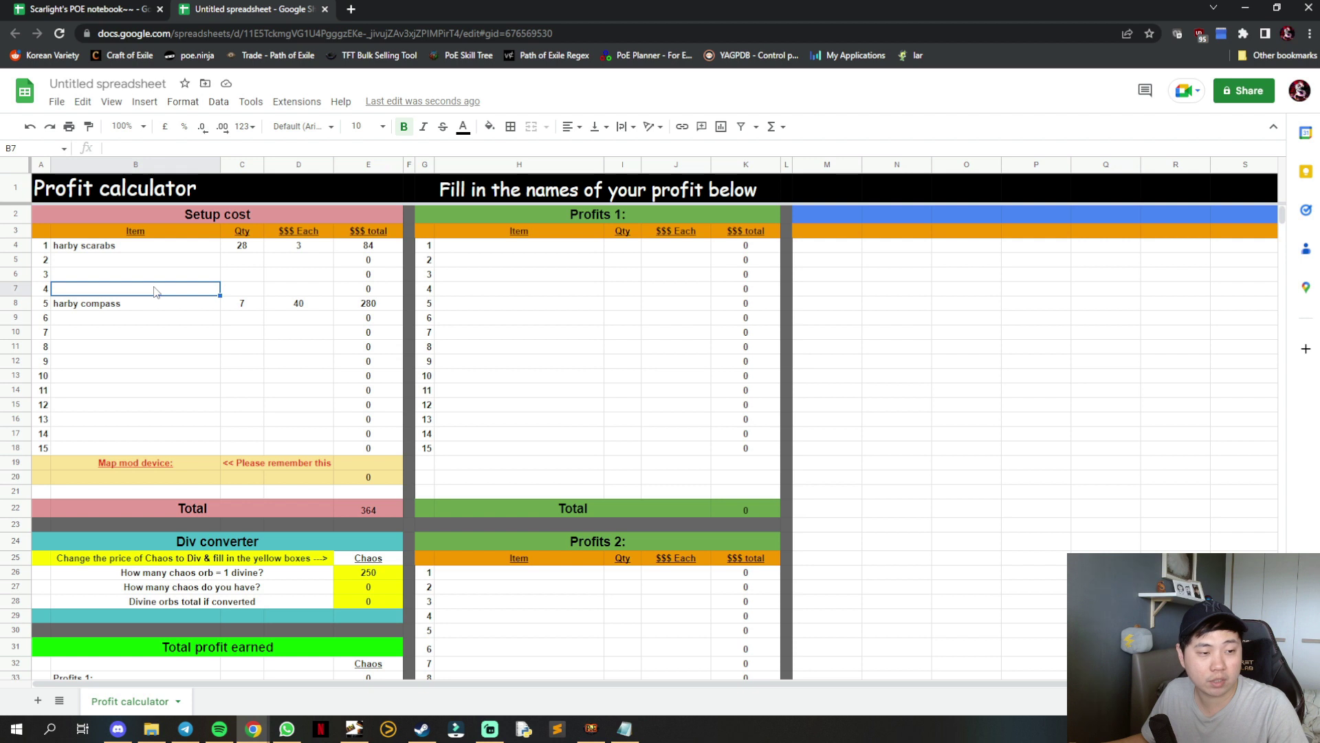
left_click(173, 420)
left_click(165, 466)
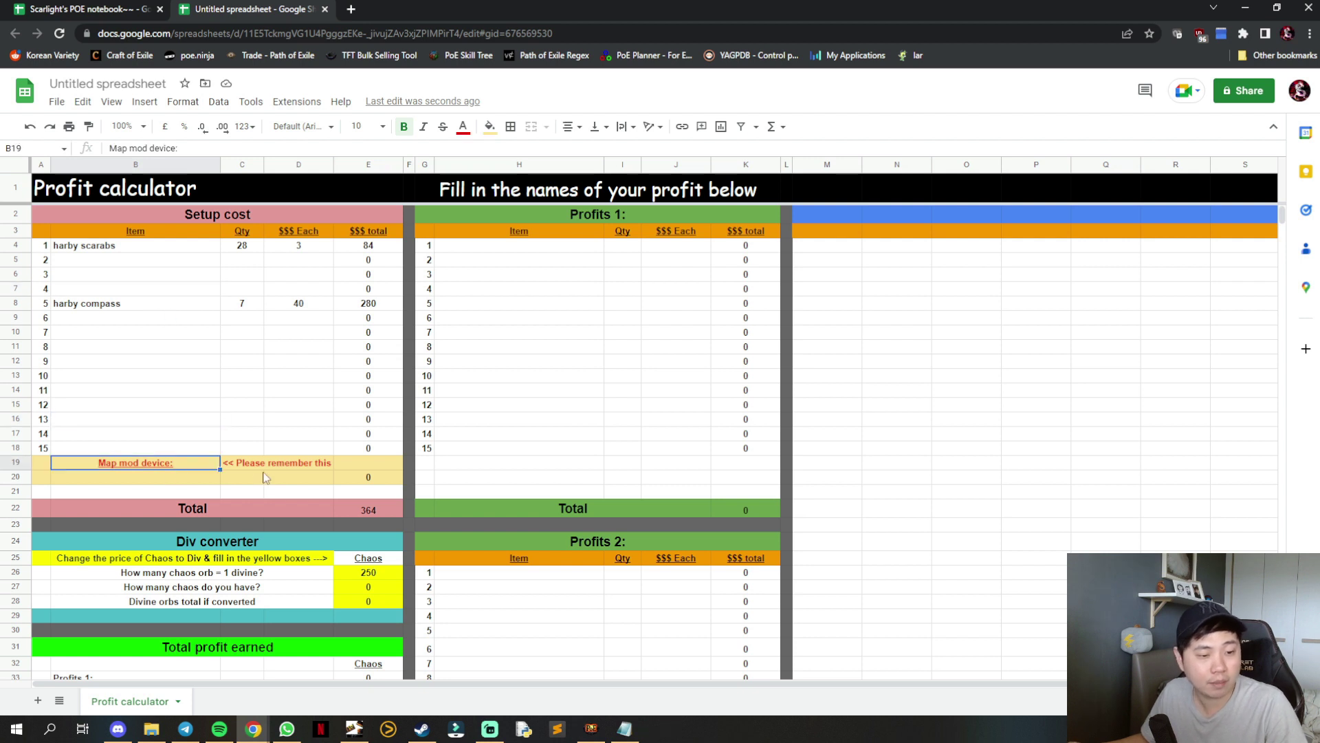
left_click(153, 478)
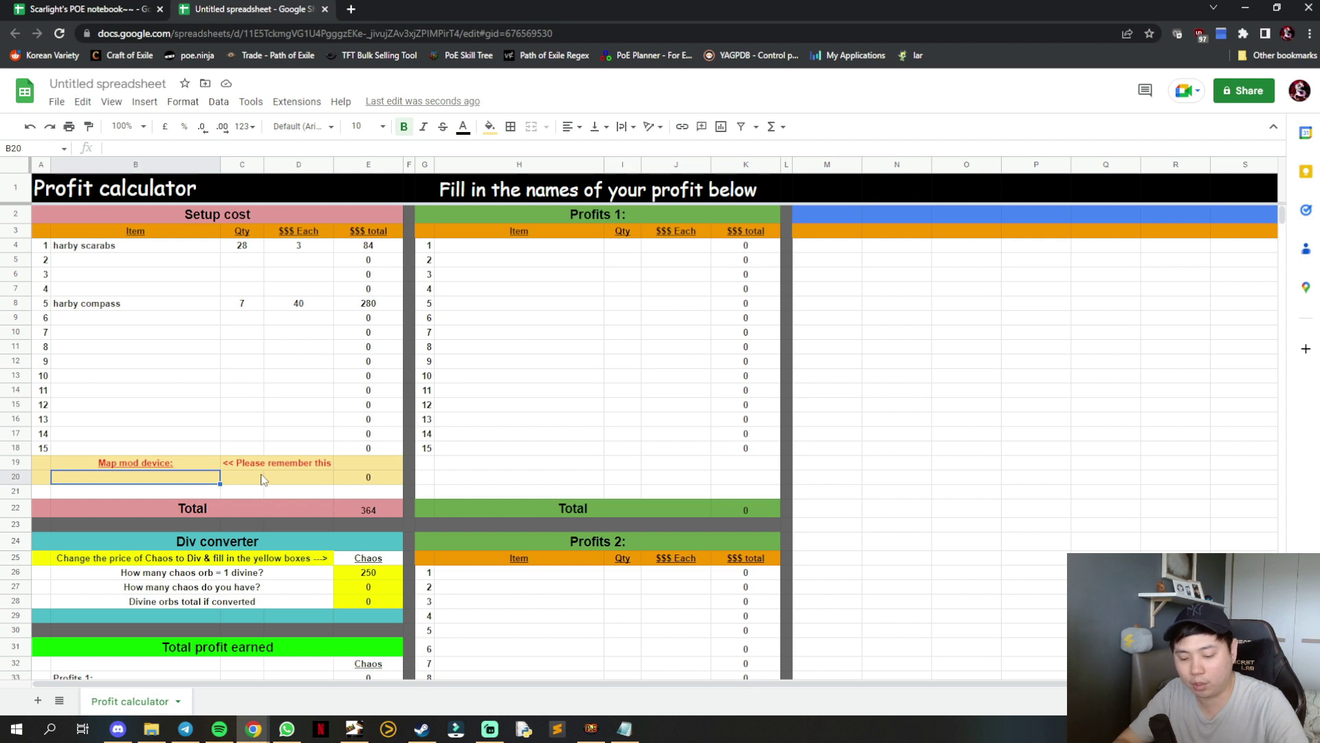
type("harby")
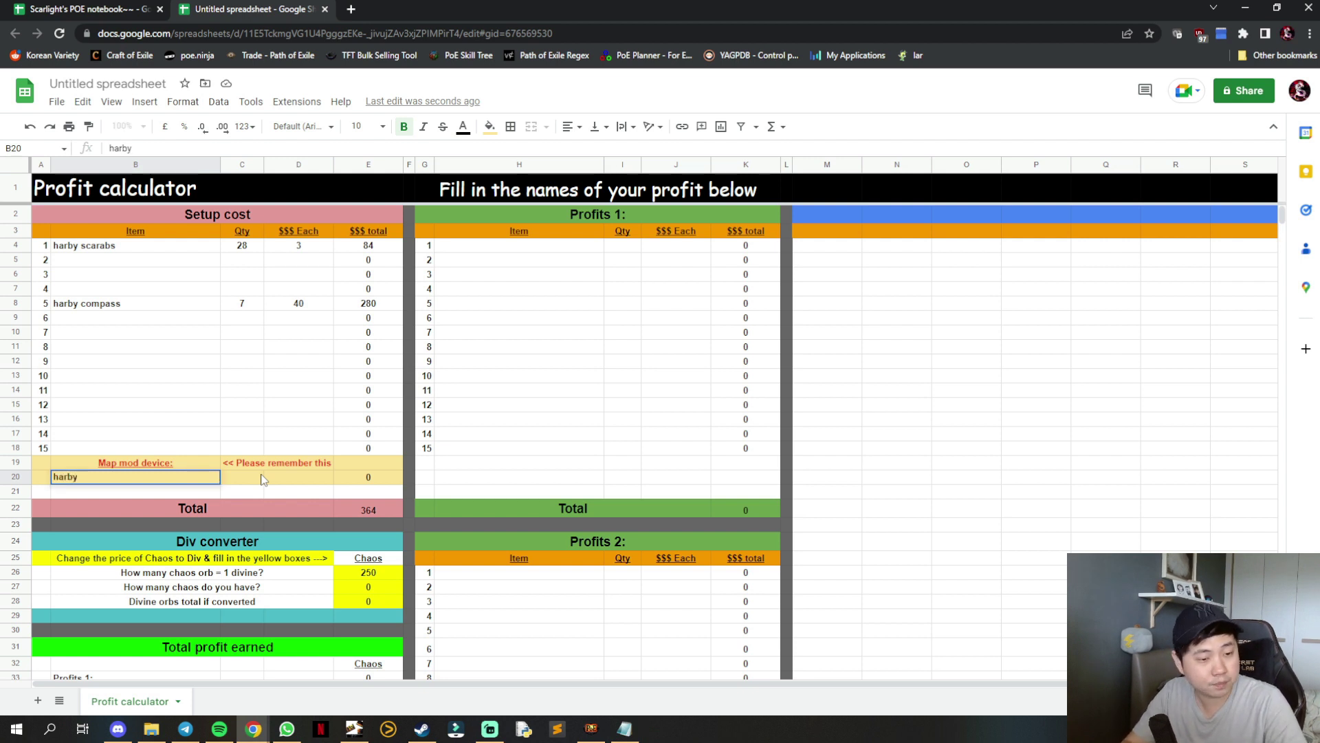
left_click(262, 478)
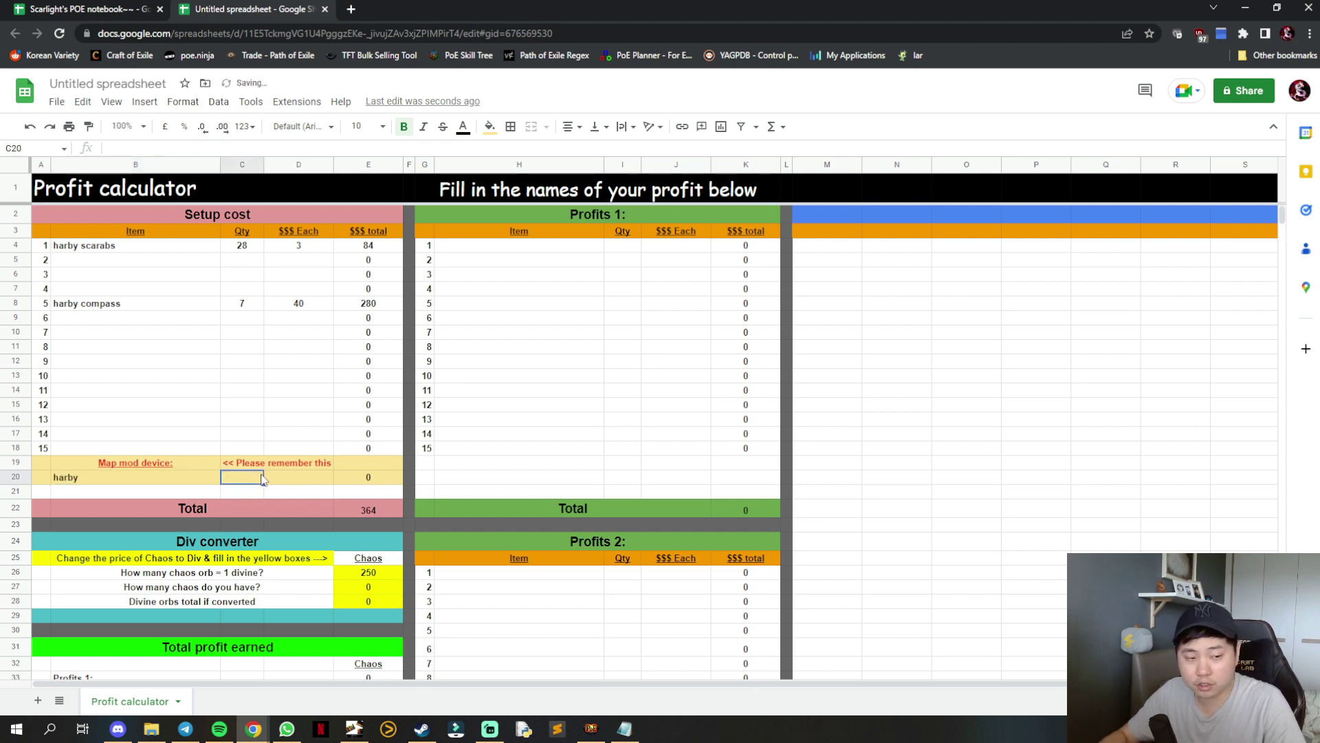
type("28")
key("Return")
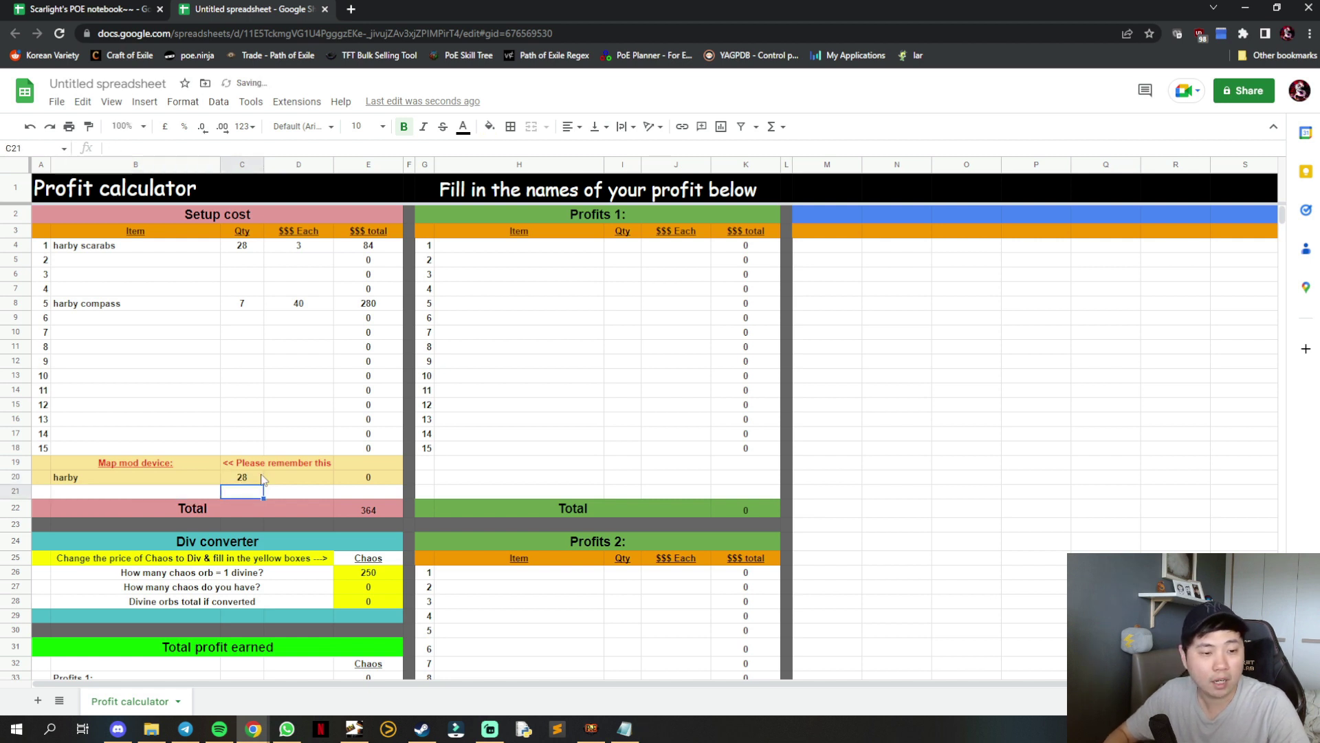
left_click(262, 478)
key("Right")
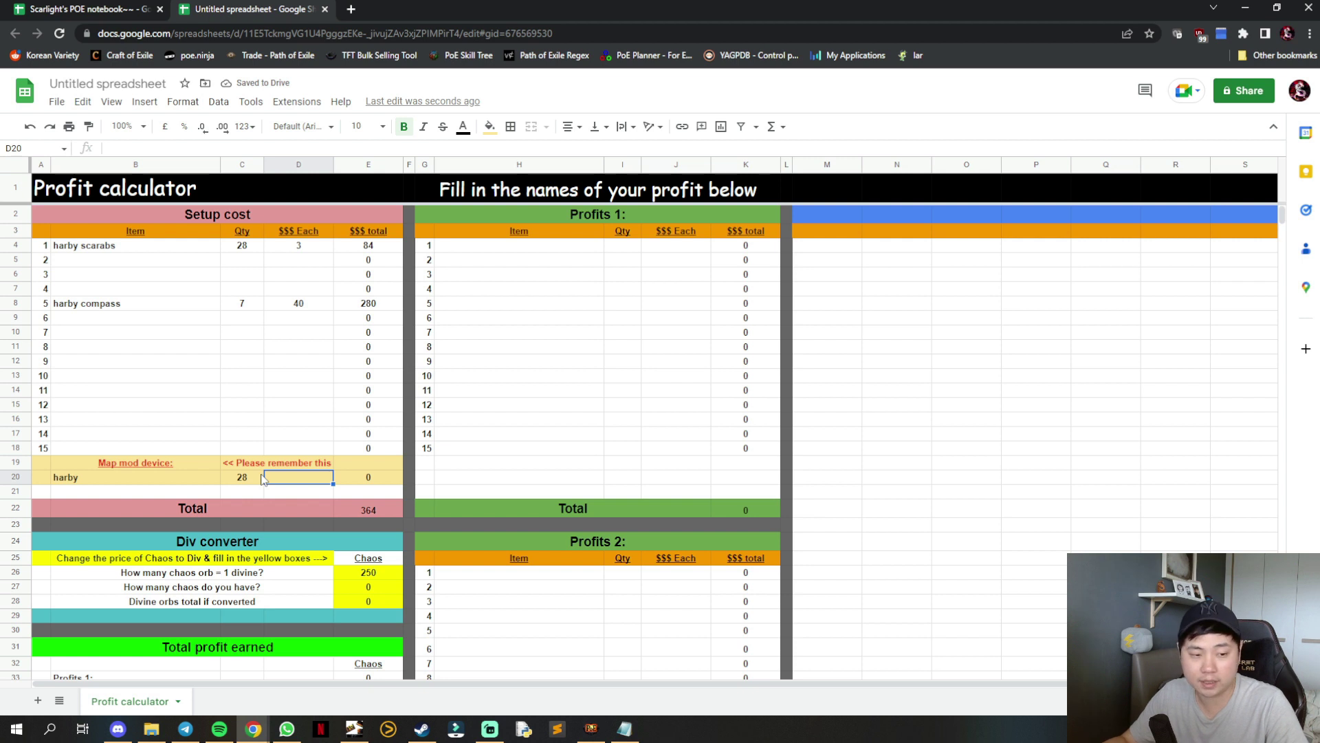
type("6")
key("Return")
- Check the formulas behind the map device total (168) and the setup cost Total (532)
key("Up")
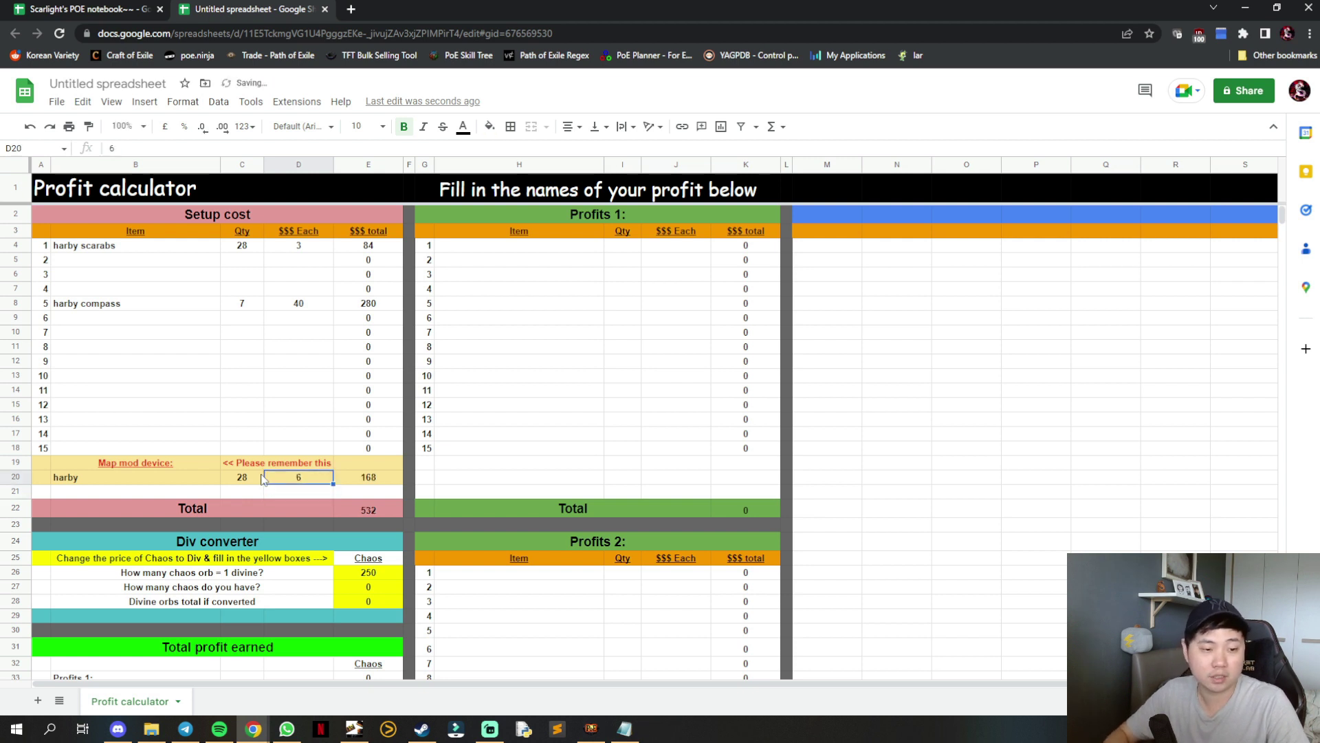
key("Right")
left_click(370, 511)
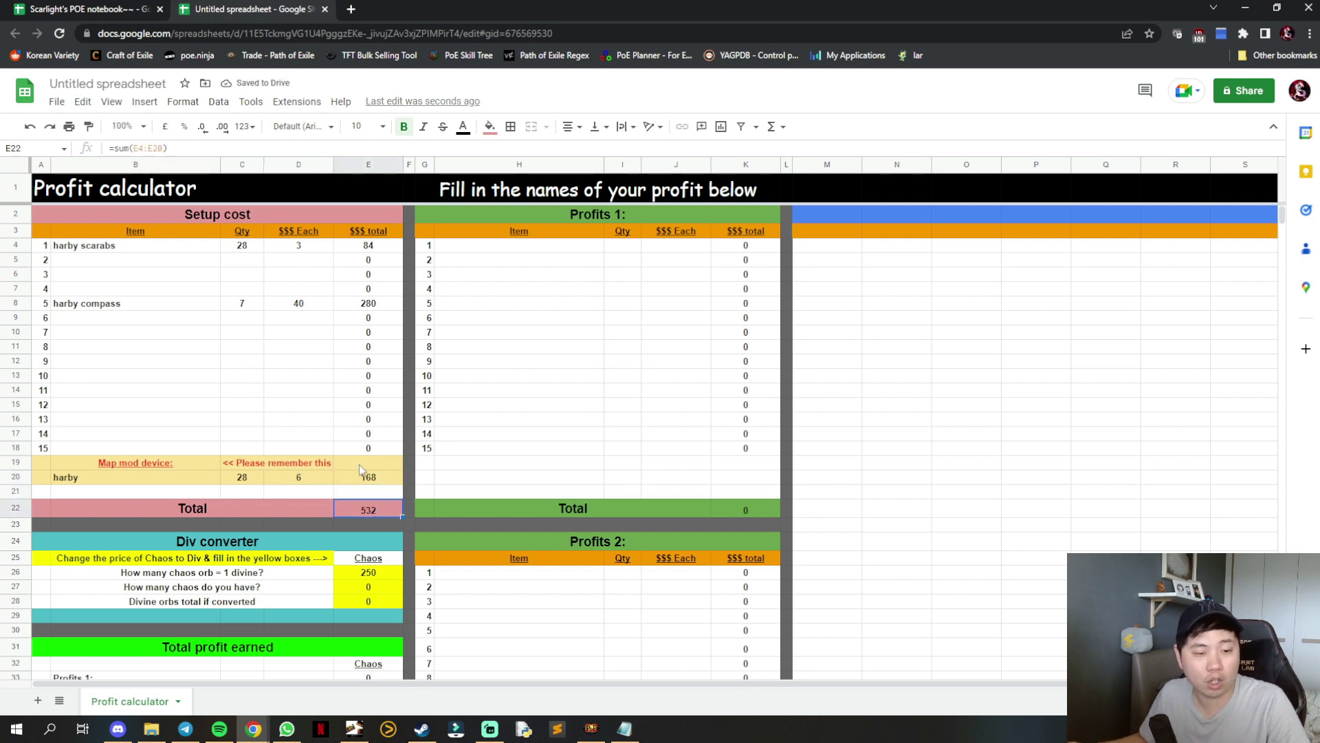
left_click(381, 476)
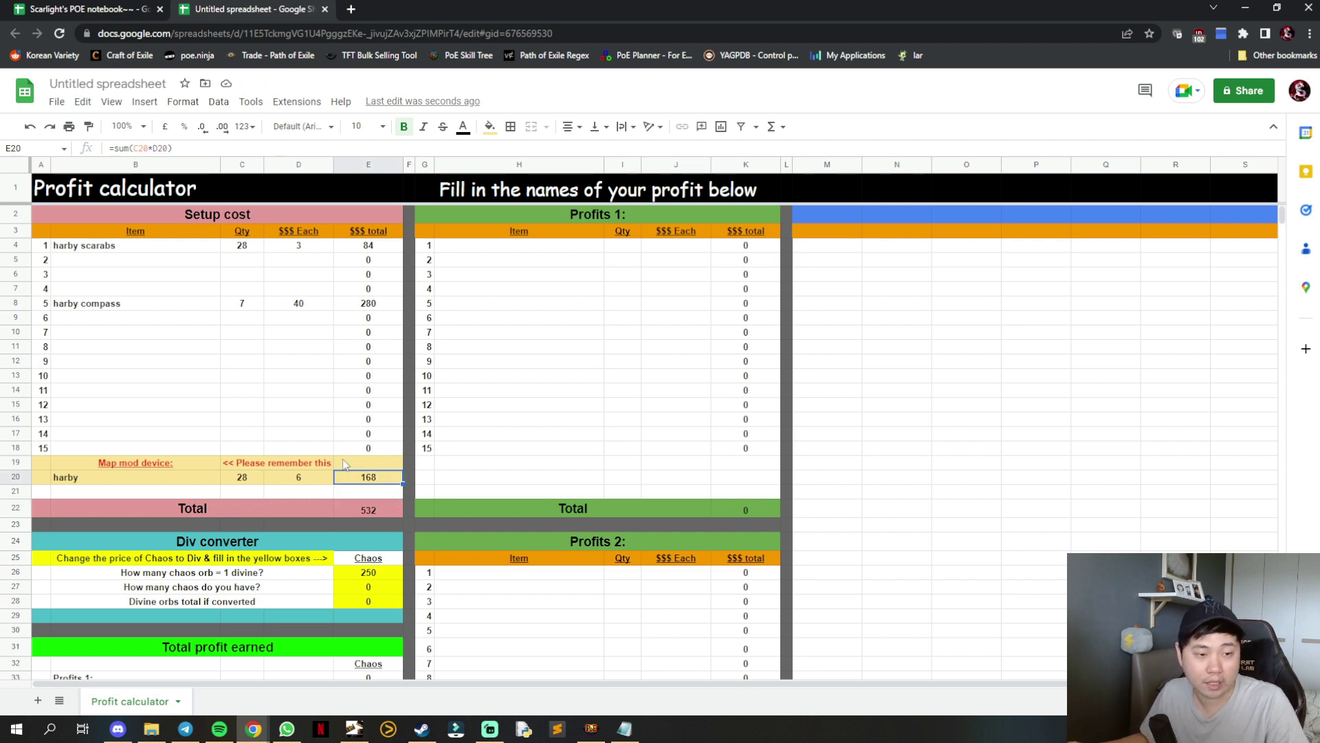
left_click(372, 510)
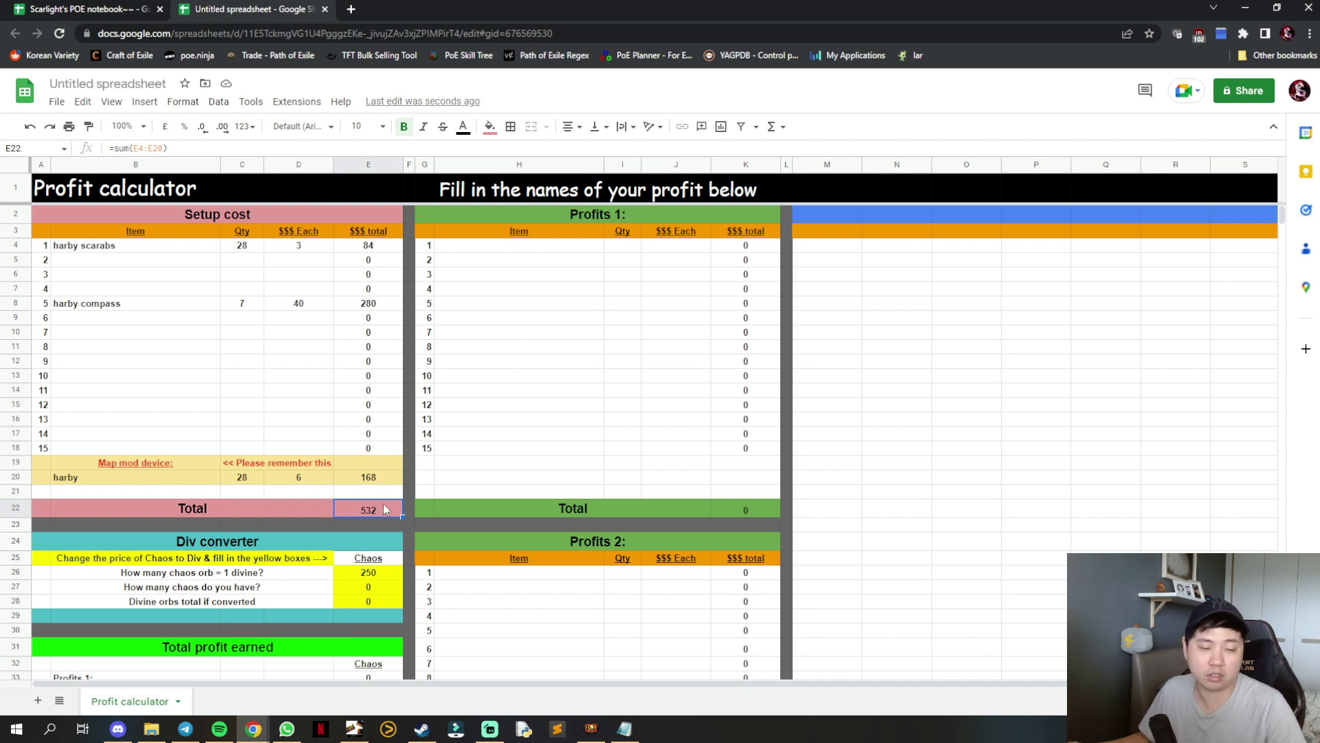
- Set the Div converter rate to 250 chaos per divine after trying 240 and 230
left_click(371, 575)
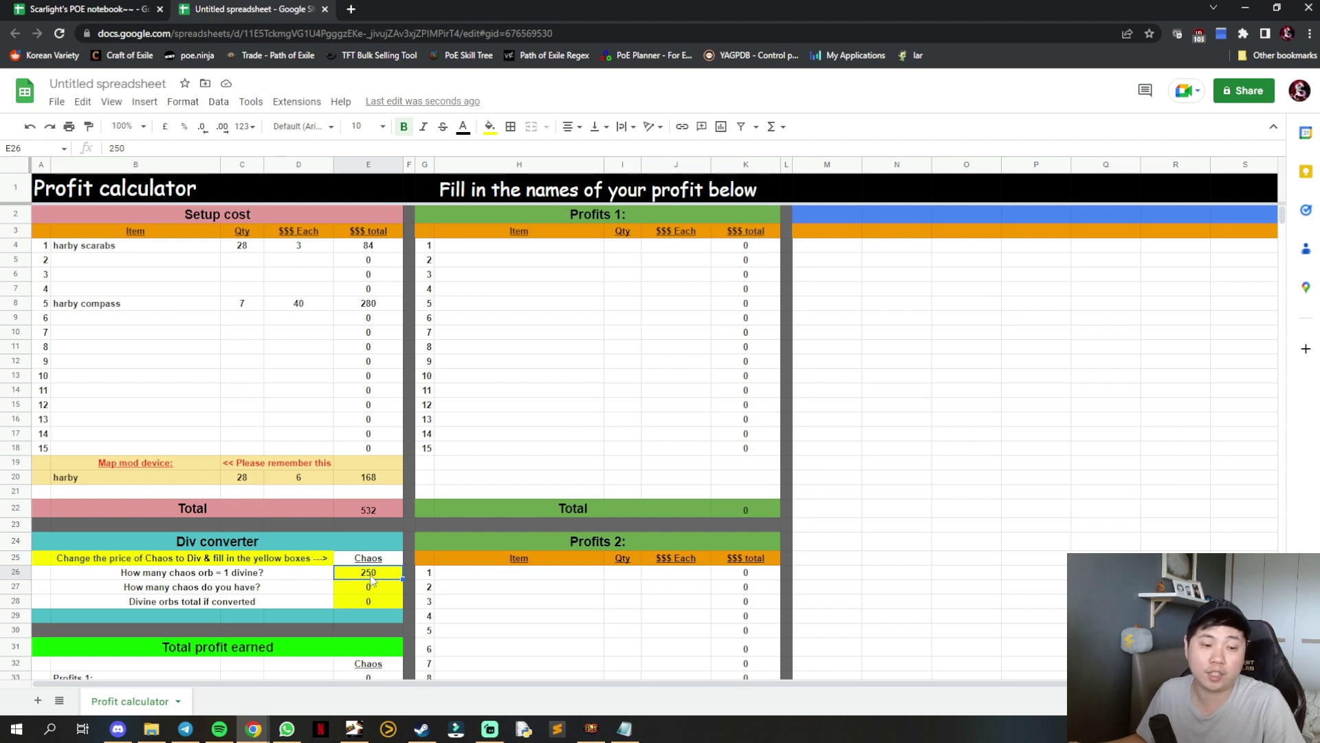
type("2")
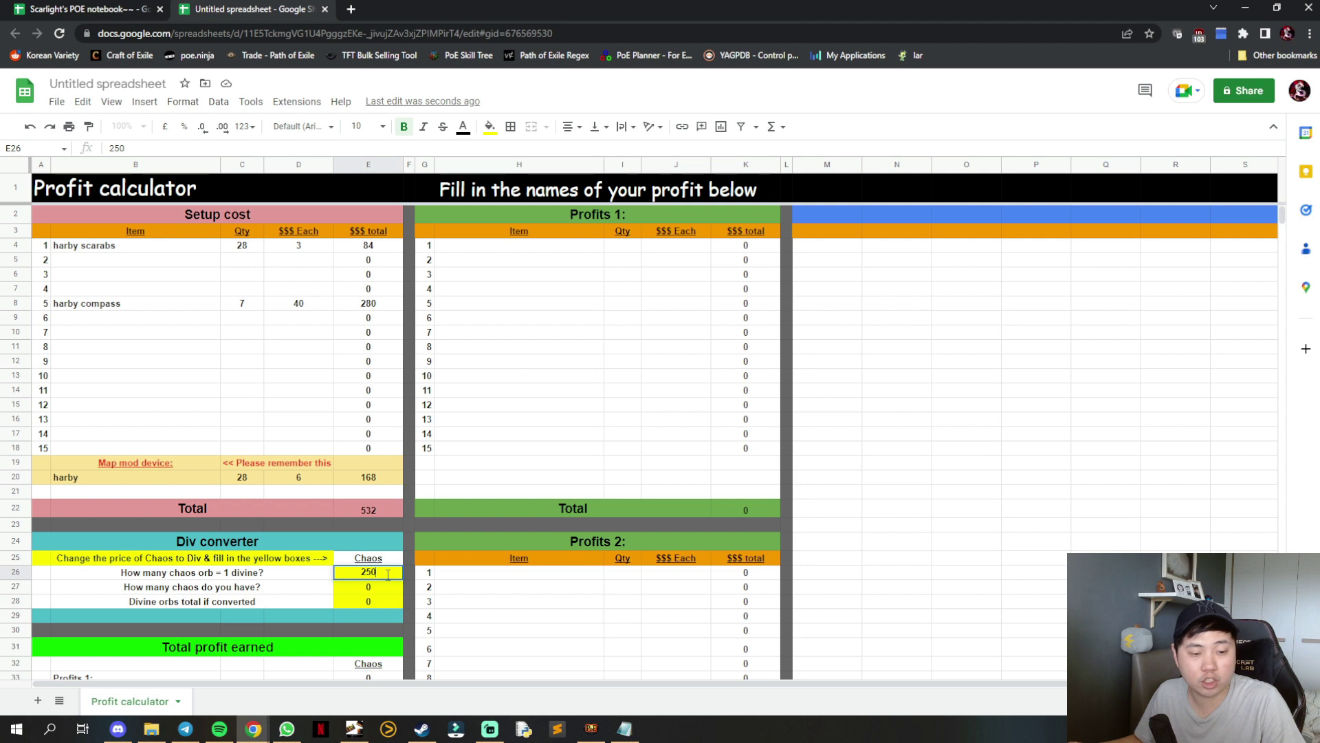
type("40")
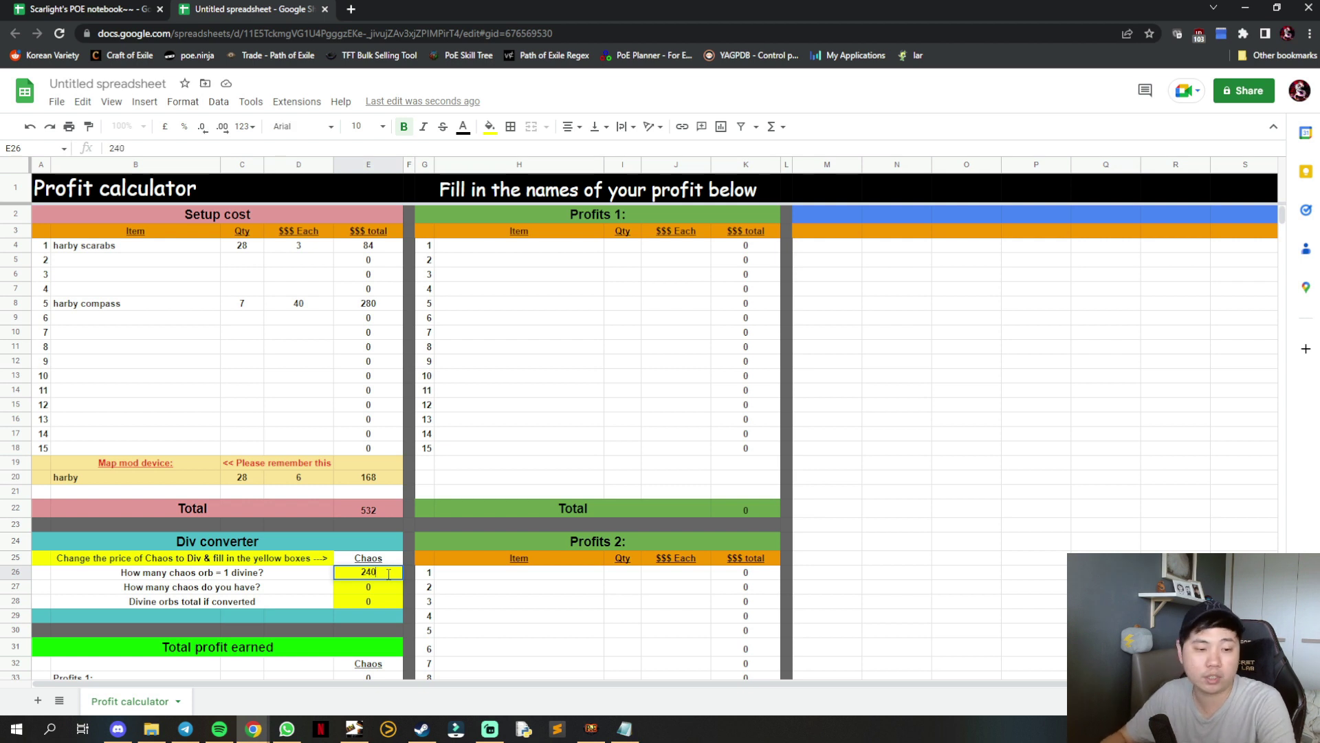
key("Return")
left_click(387, 573)
type("230")
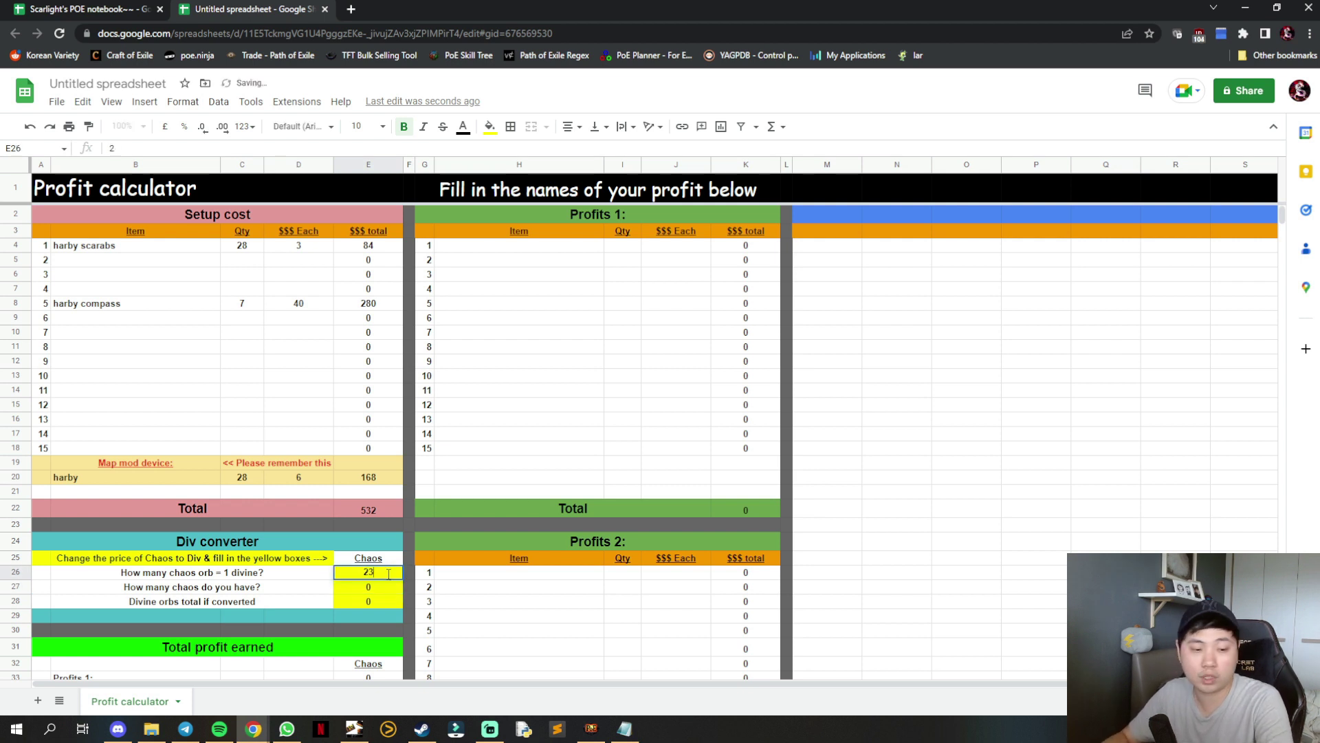
key("Return")
left_click(387, 574)
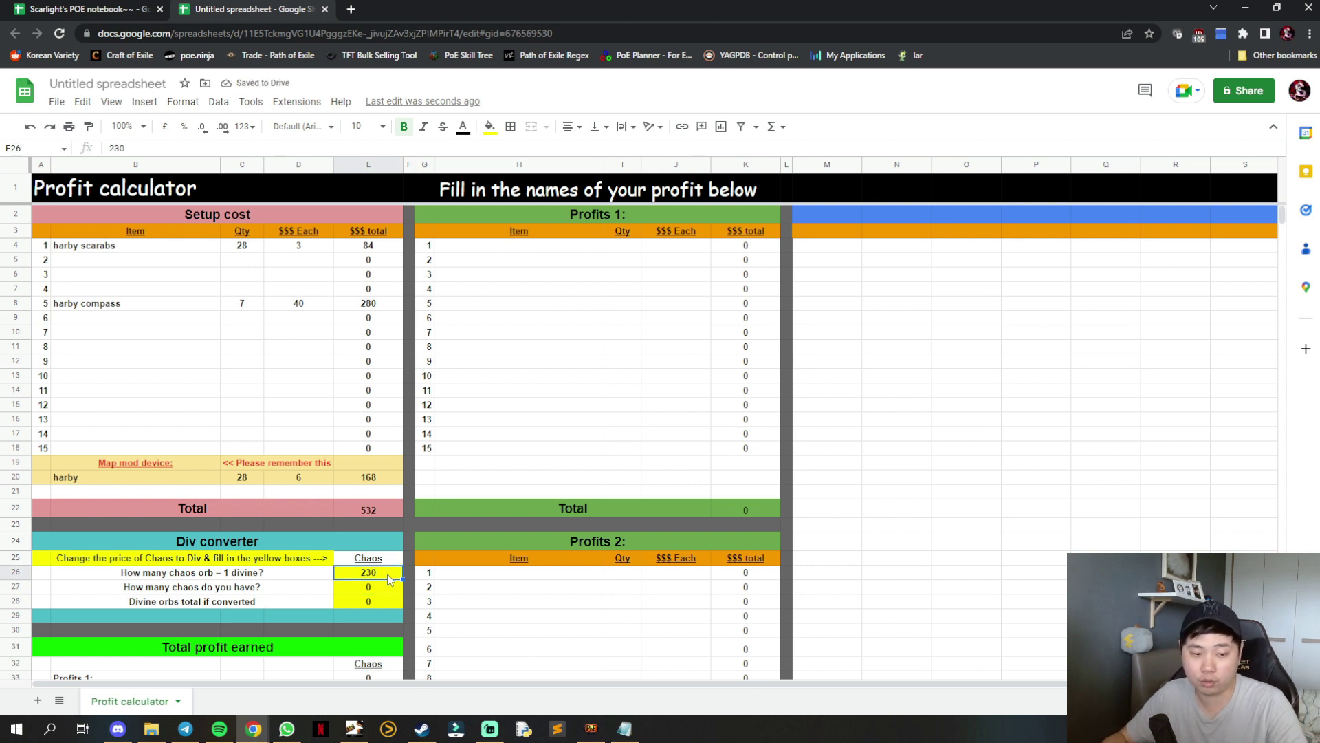
type("250")
key("Return")
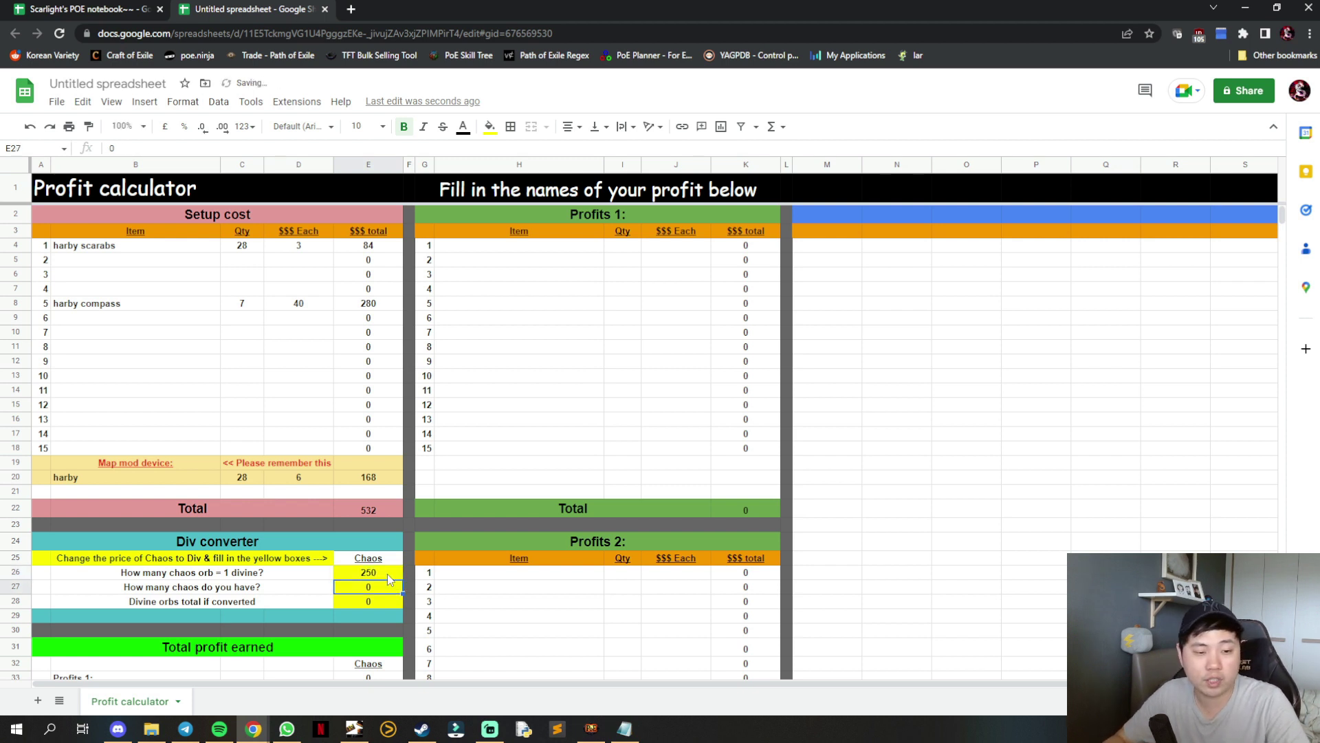
key("Up")
key("Up")
key("Up")
key("Up")
key("Up")
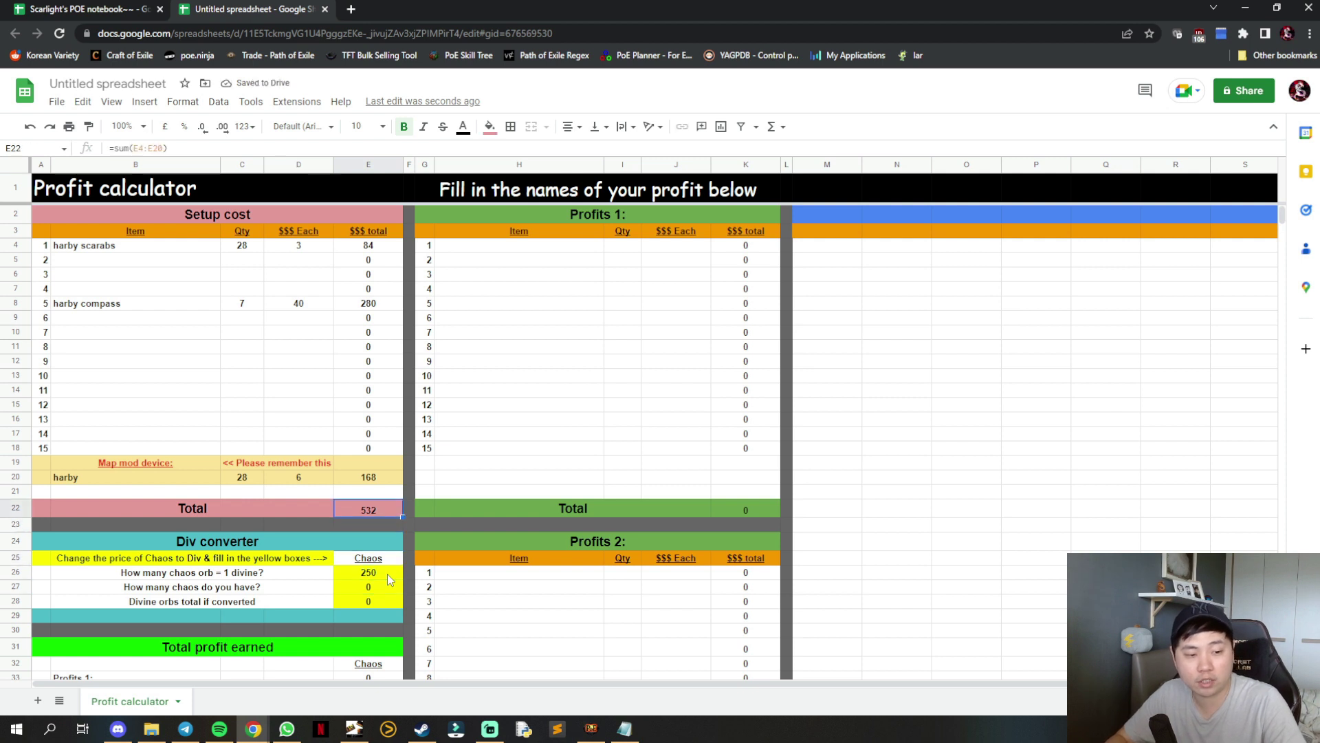
- Enter 532 chaos held and select the resulting 2.128 divine orbs value
left_click(385, 586)
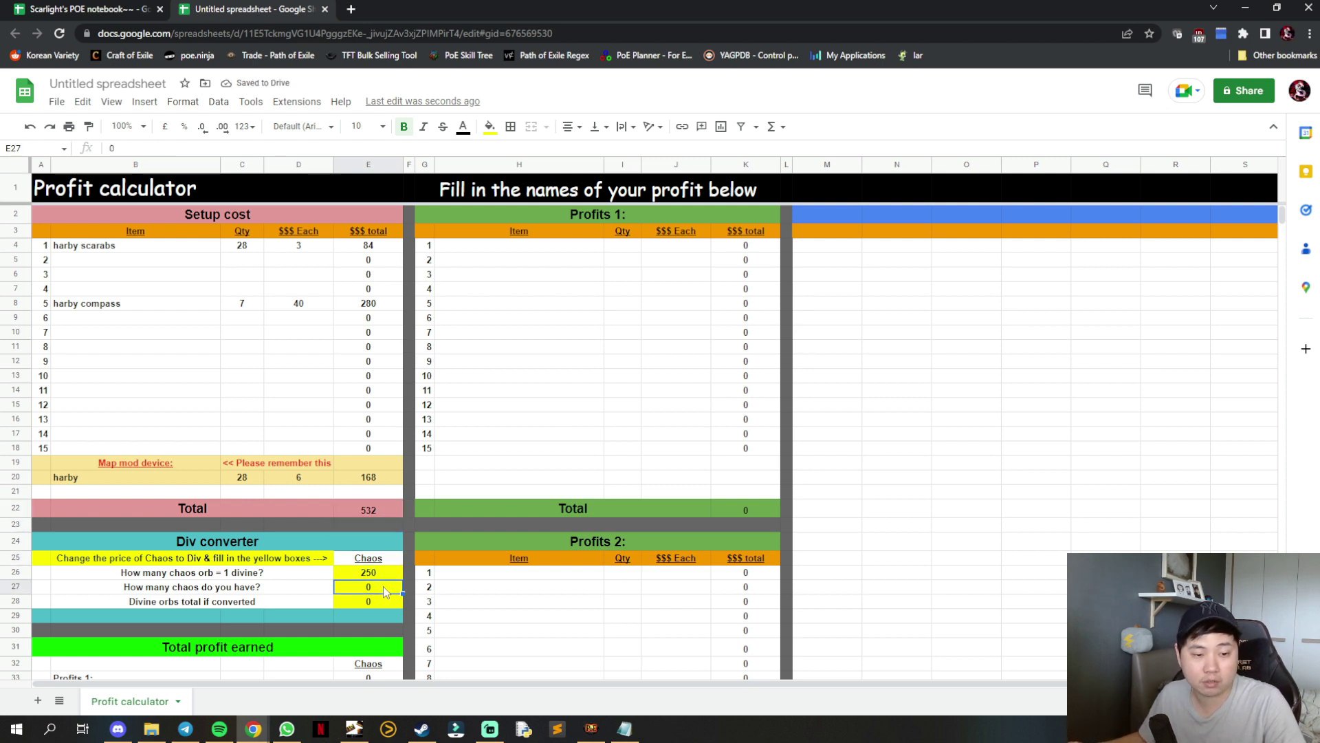
type("532")
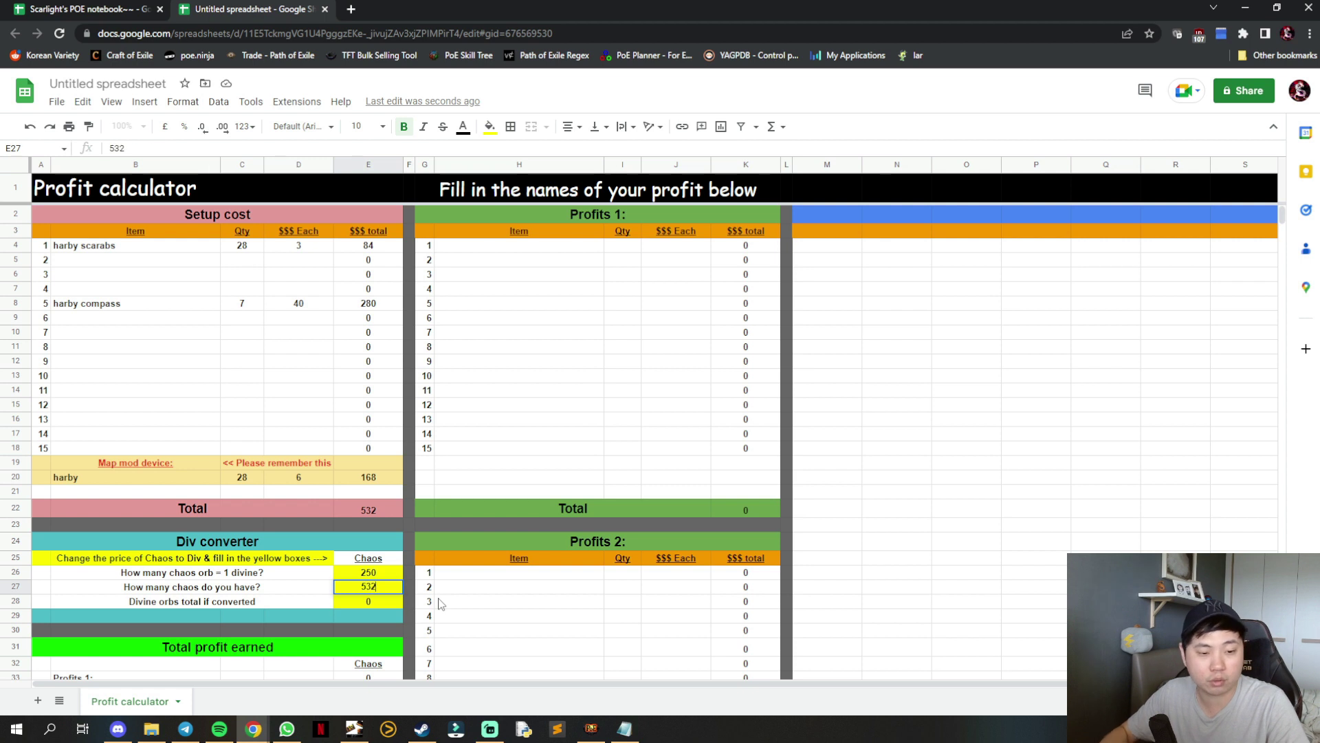
key("Return")
left_click(227, 601, "shift")
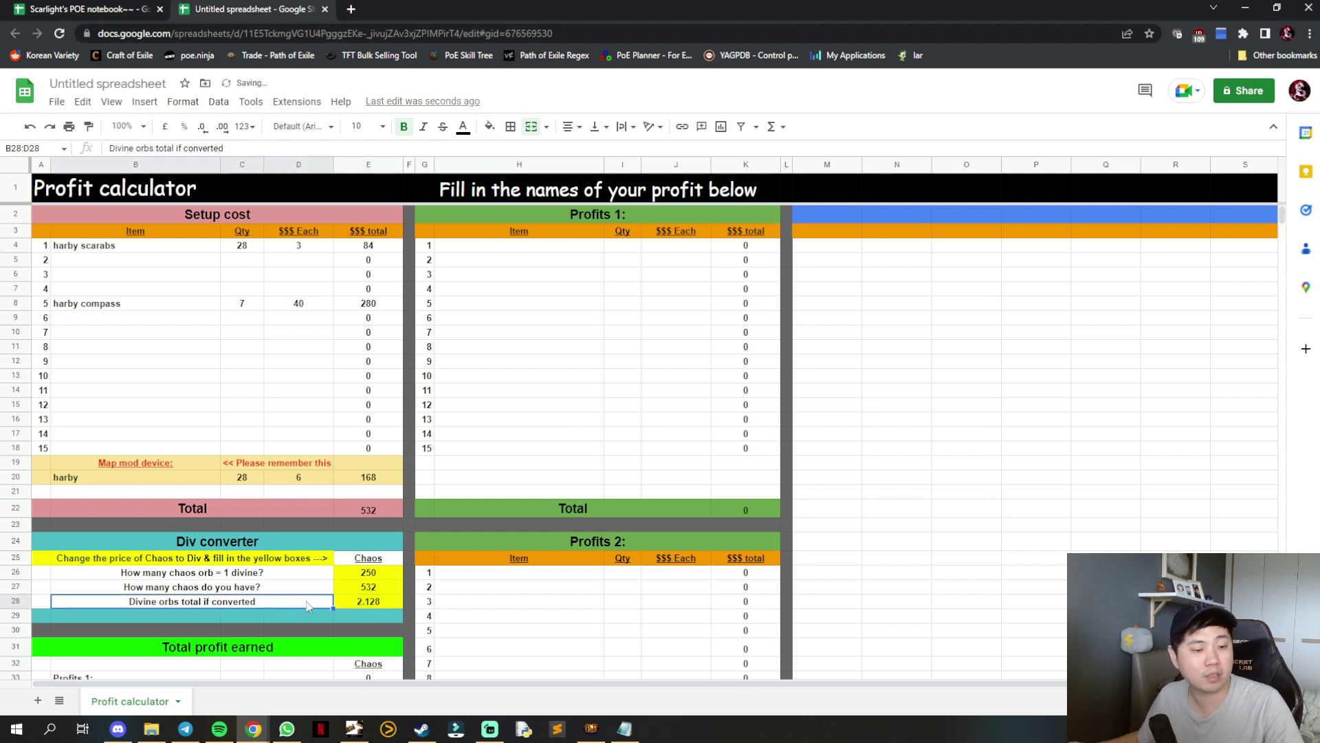
left_click(344, 602)
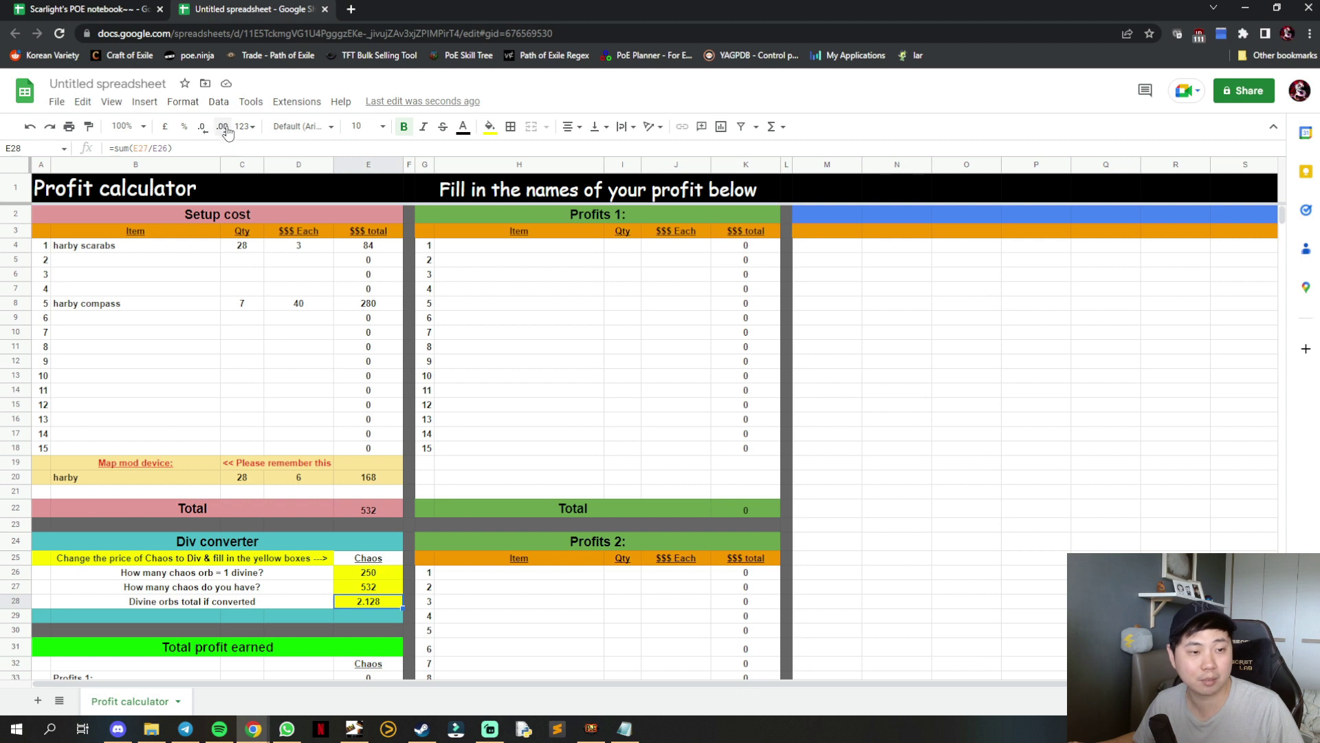
- Trim the divine orbs decimals, restore the rate to 250 after trying 200, and clear the 532 chaos
left_click(203, 128)
left_click(202, 129)
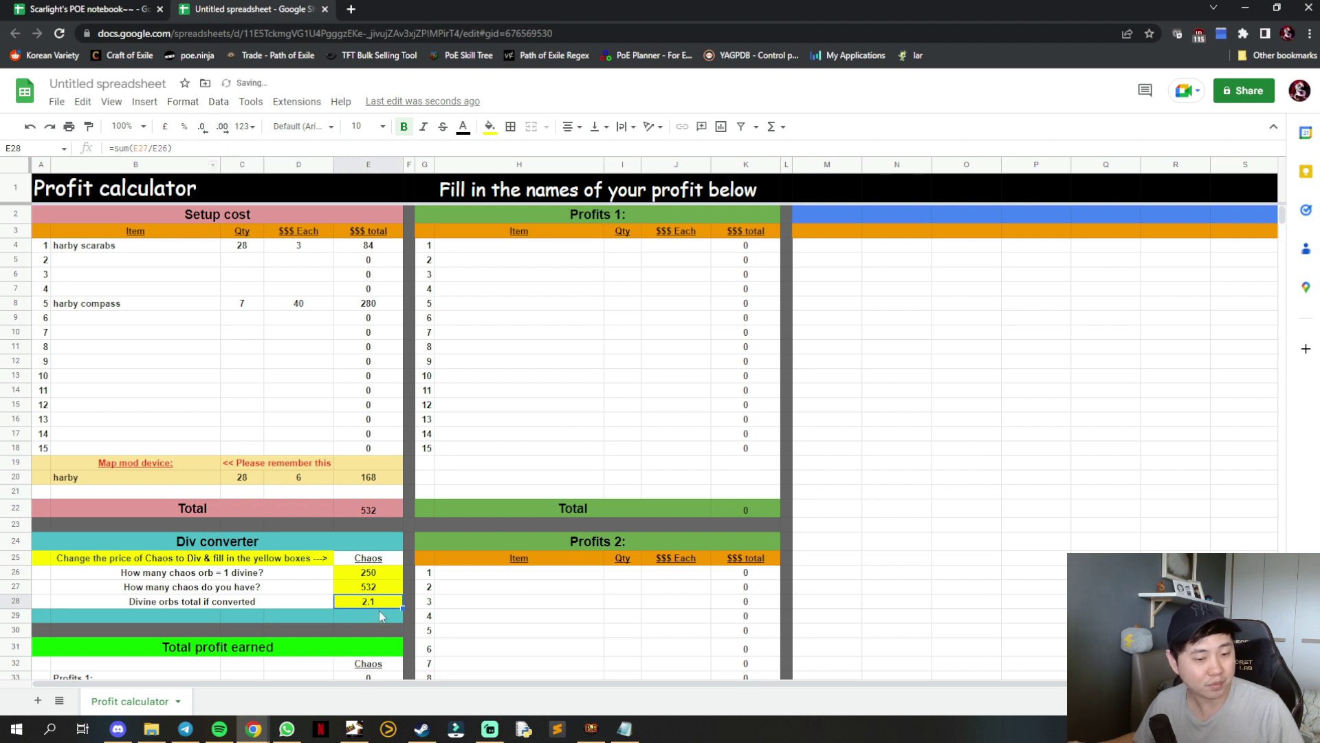
left_click(389, 576)
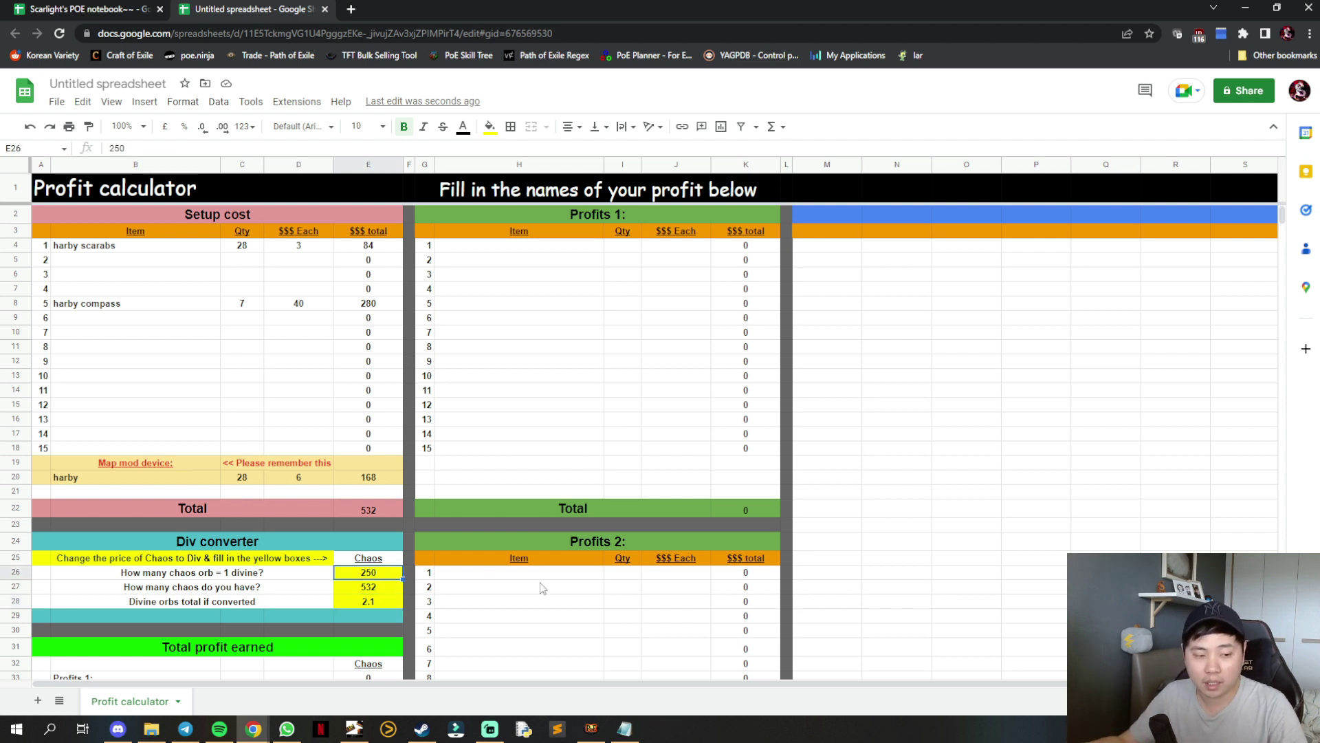
type("200")
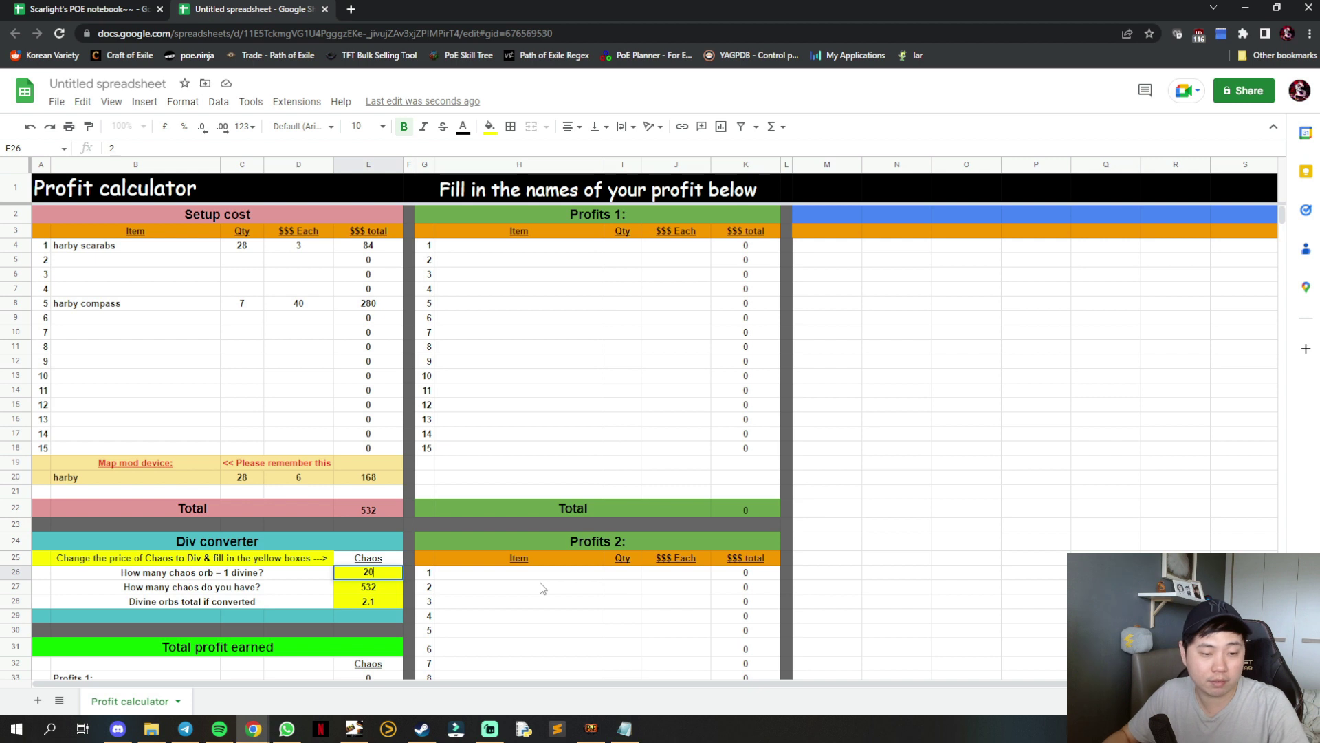
key("Return")
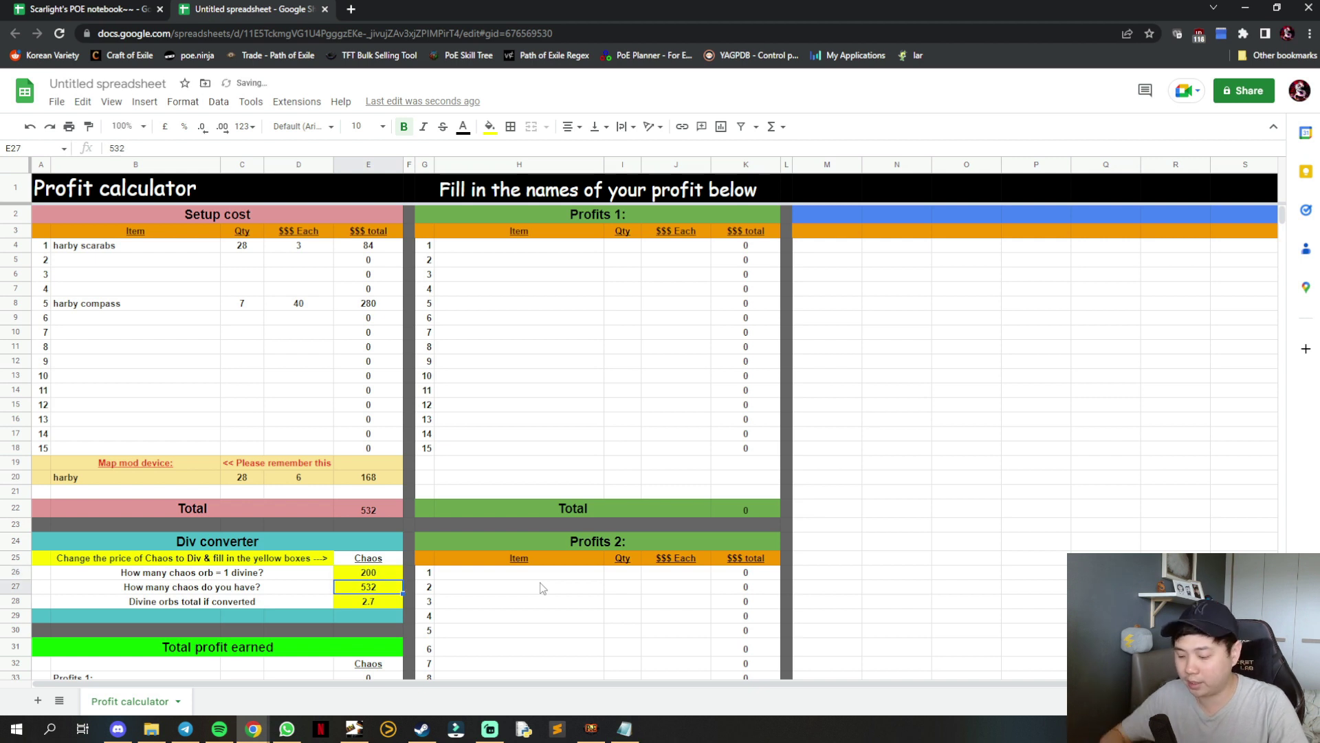
key("Up")
type("250")
key("Return")
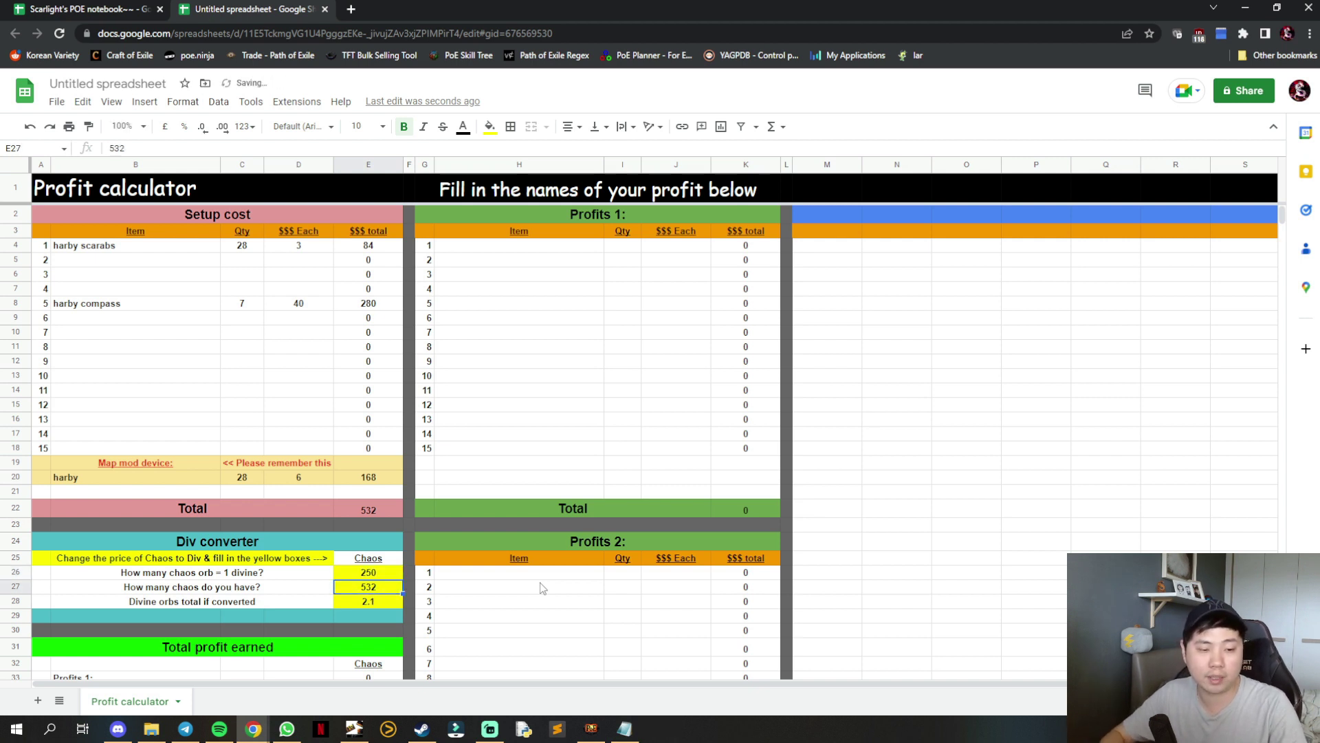
key("Delete")
key("Down")
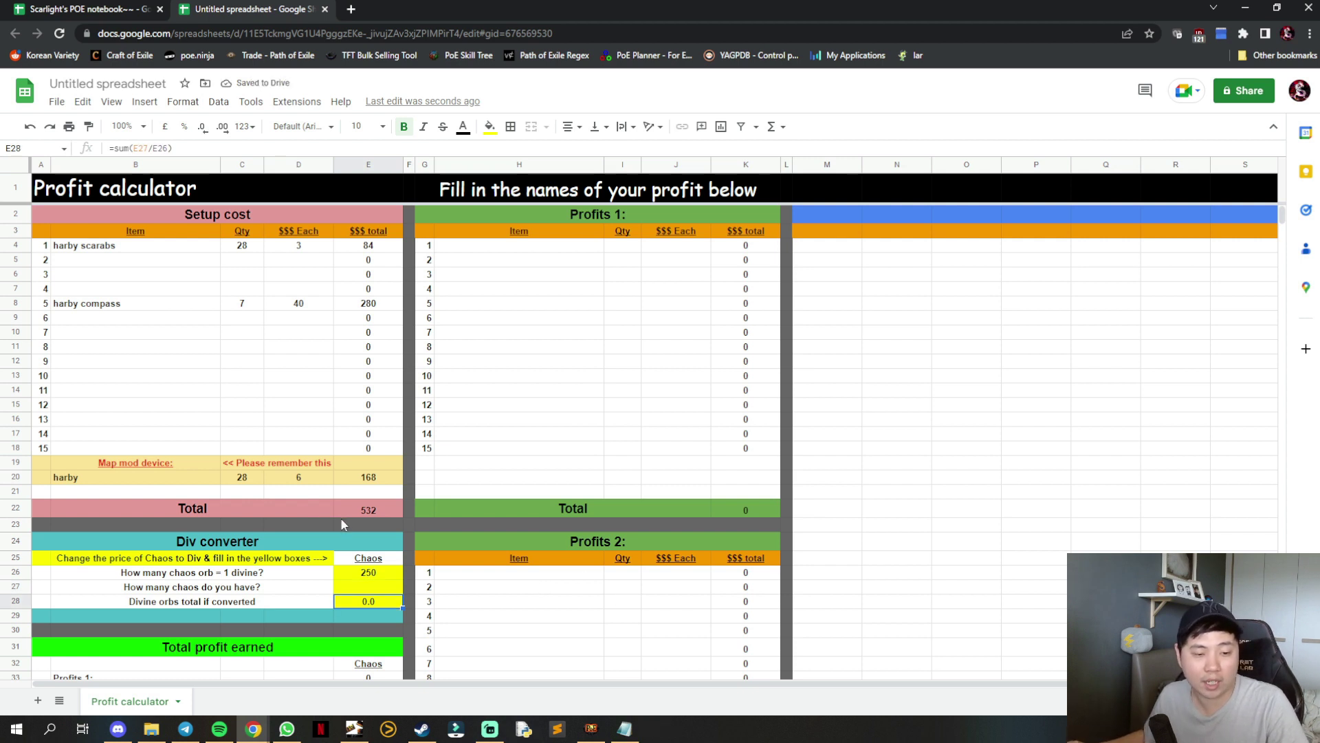
- Title the Profits 1 table 'Profits 1: Currency'
left_click(514, 390)
left_click(548, 260)
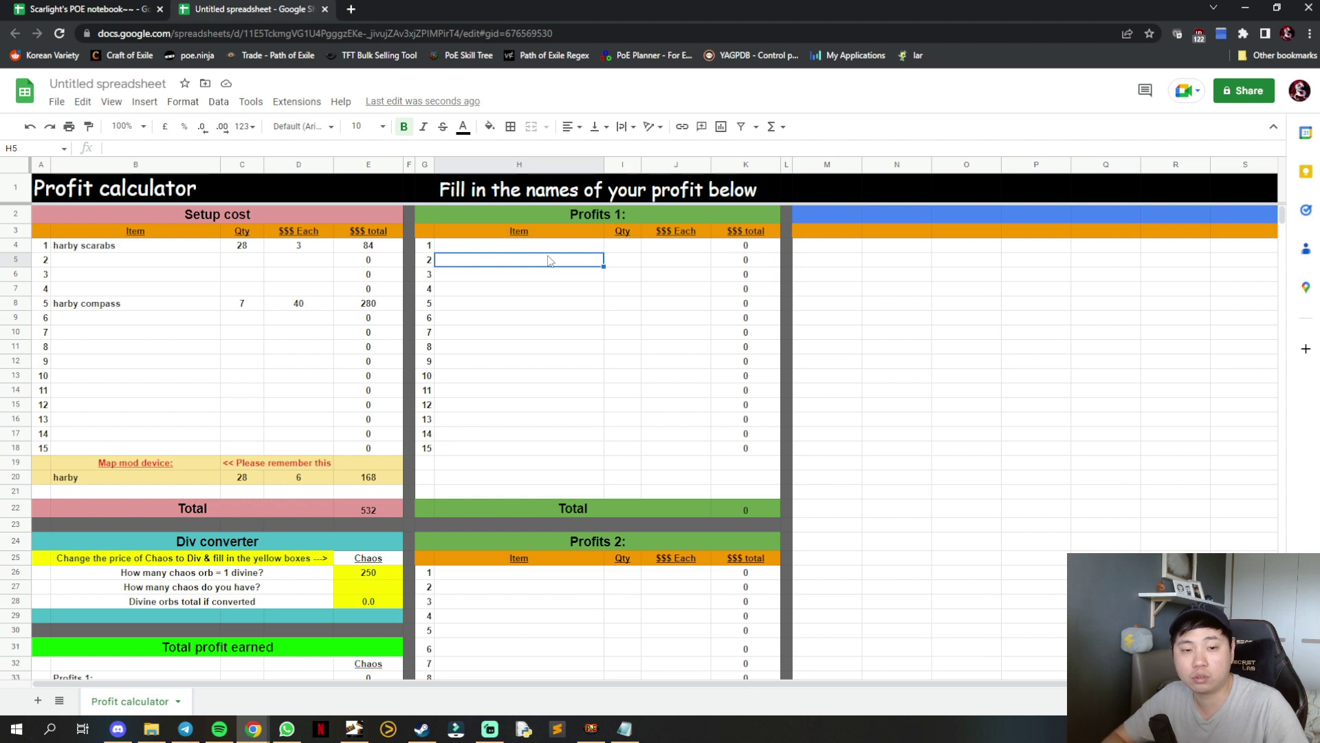
key("Up")
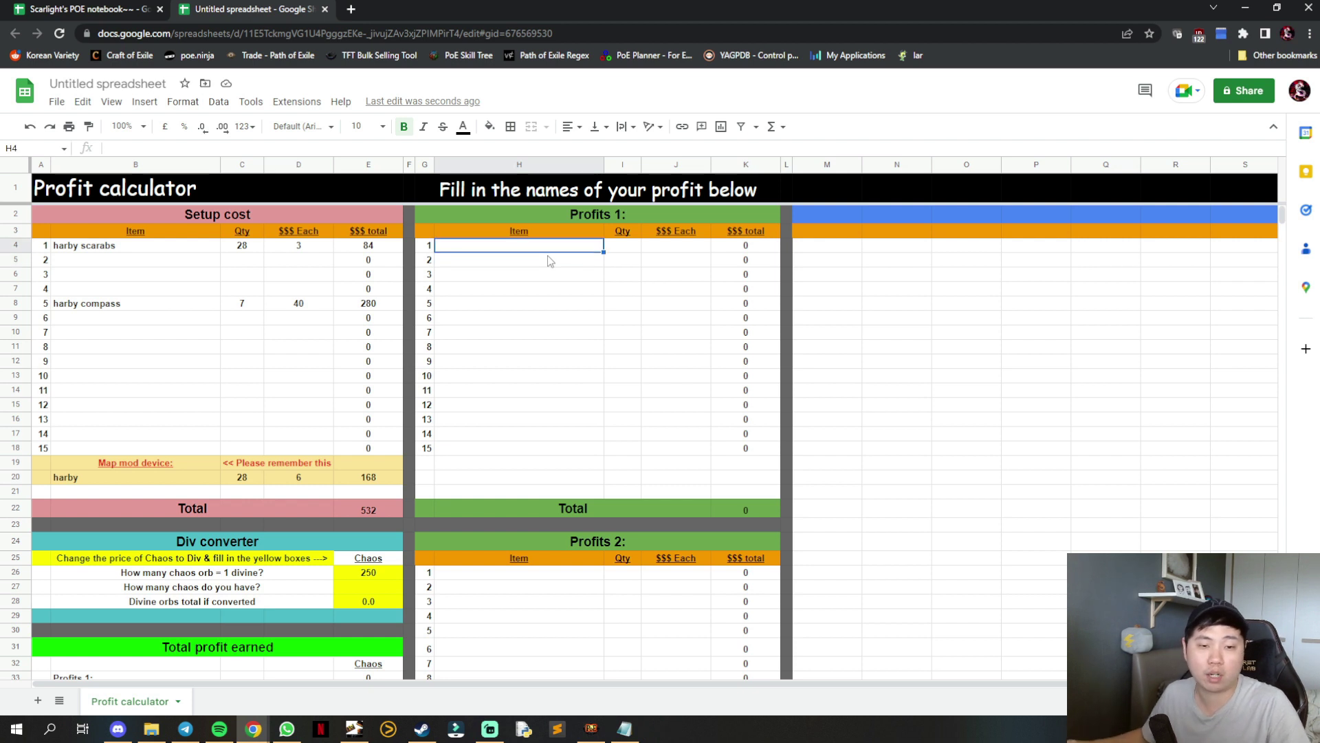
double_click(642, 210)
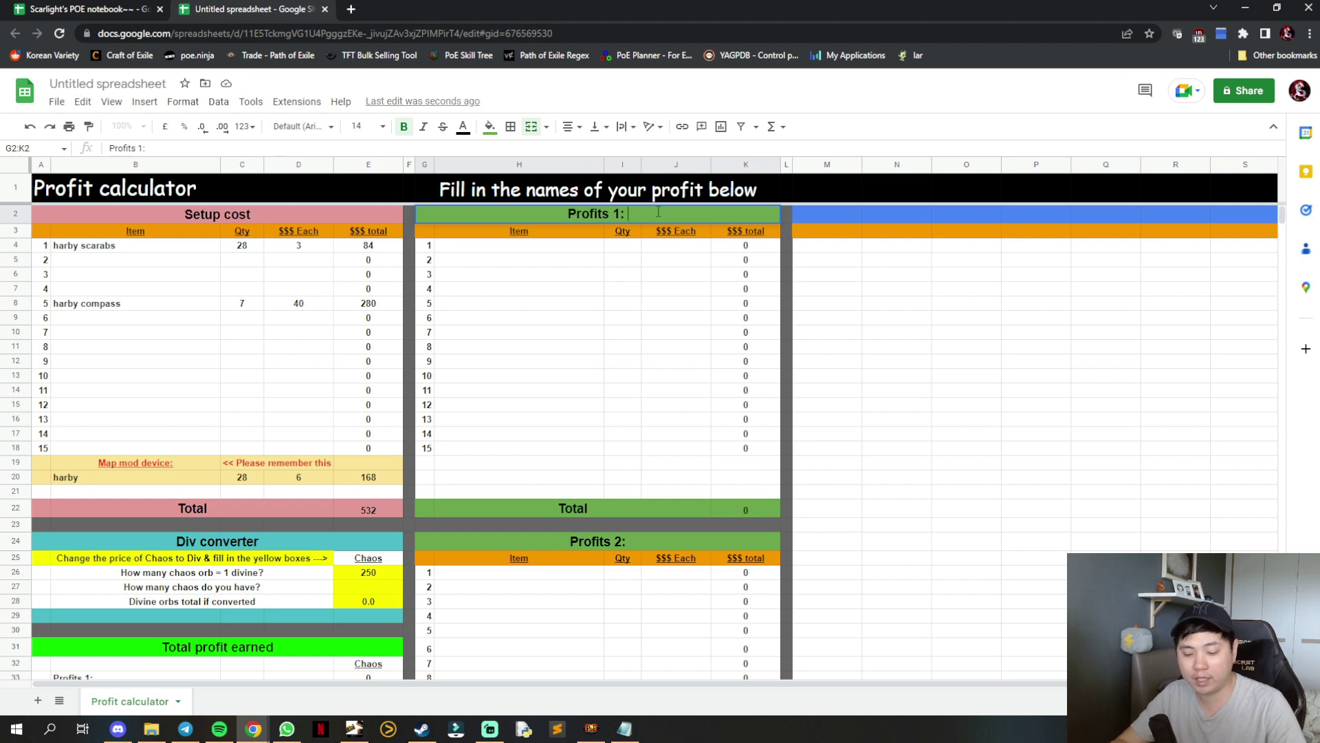
type("Currency")
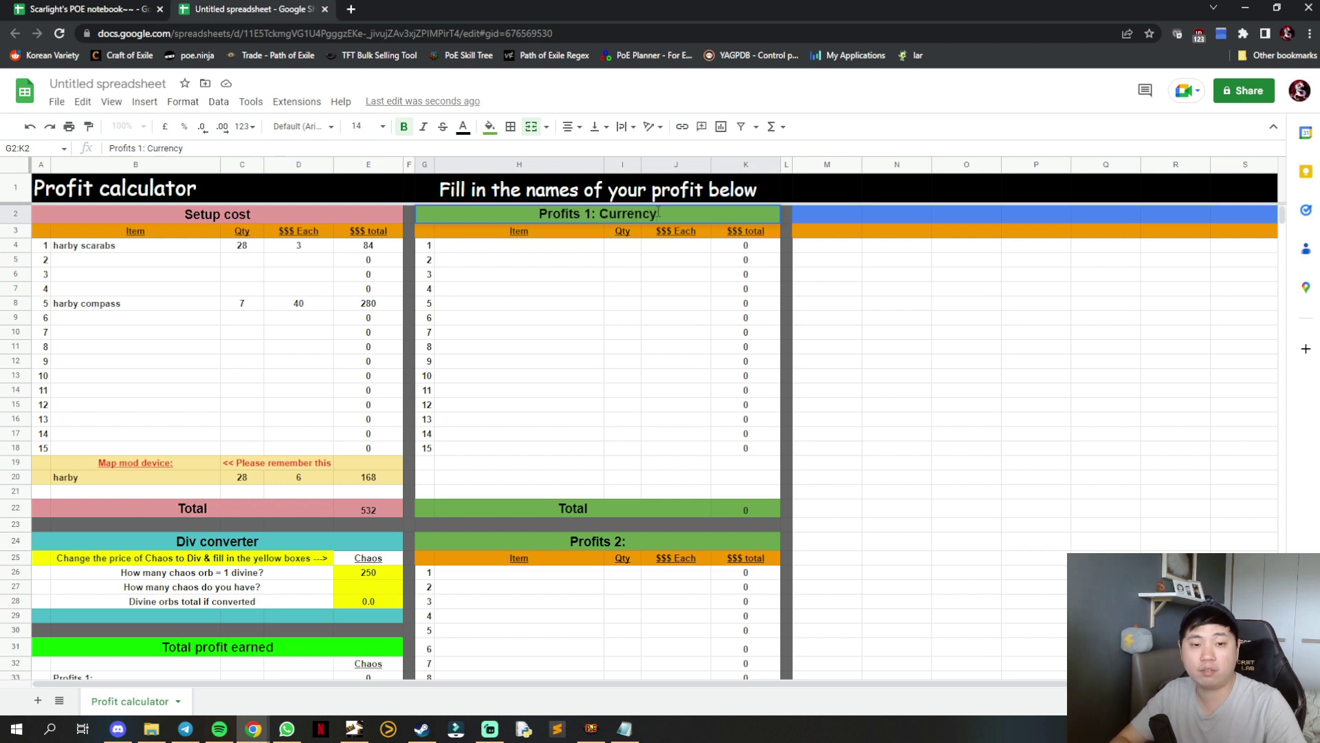
key("Return")
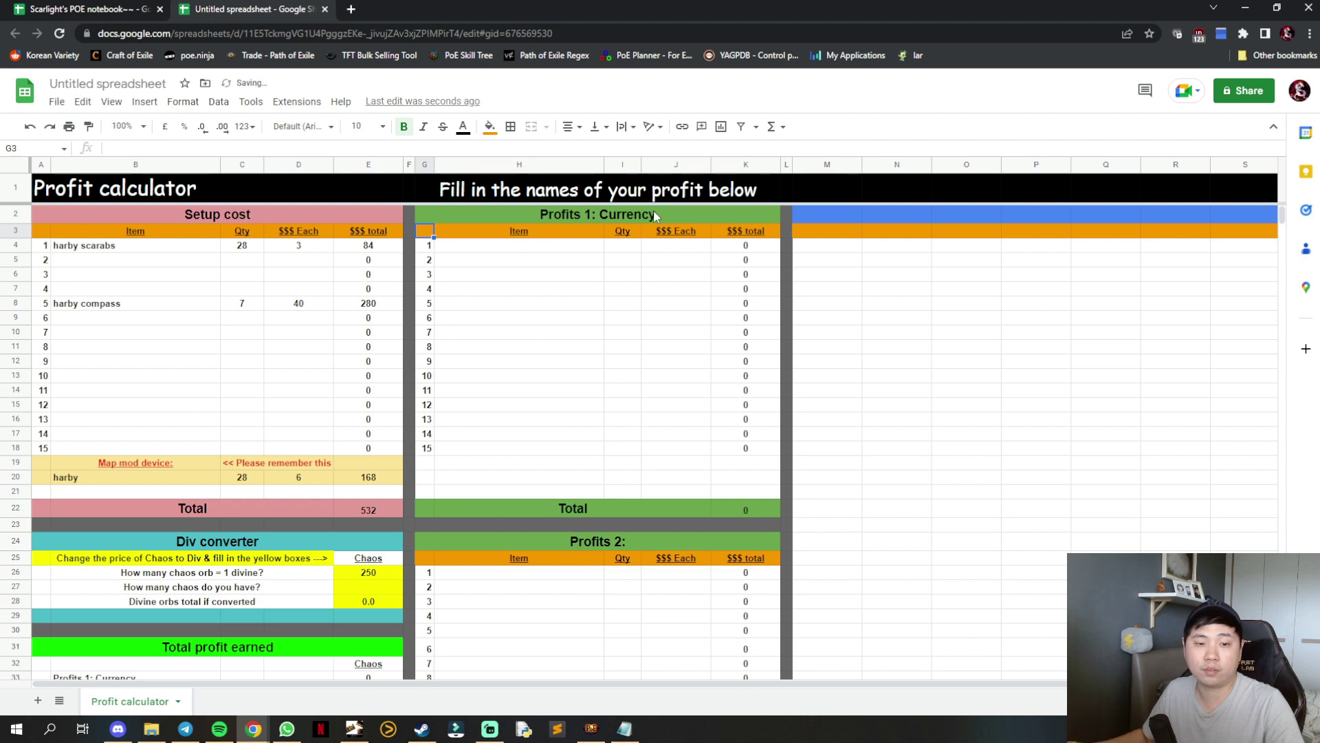
- Title Profits 2 as 'harbinger' and Profits 3 as 'Harvest'
double_click(645, 539)
type("har")
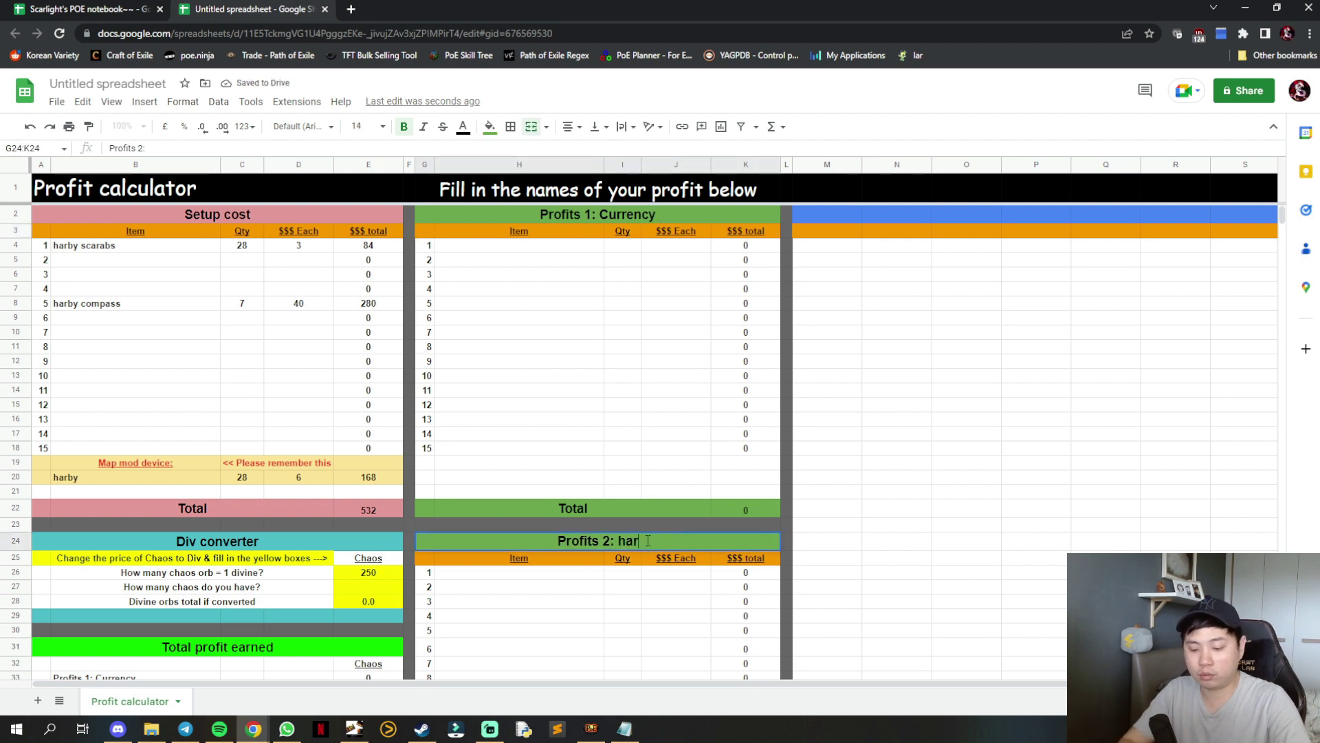
type("binger")
key("Return")
scroll(648, 543, "down", 3)
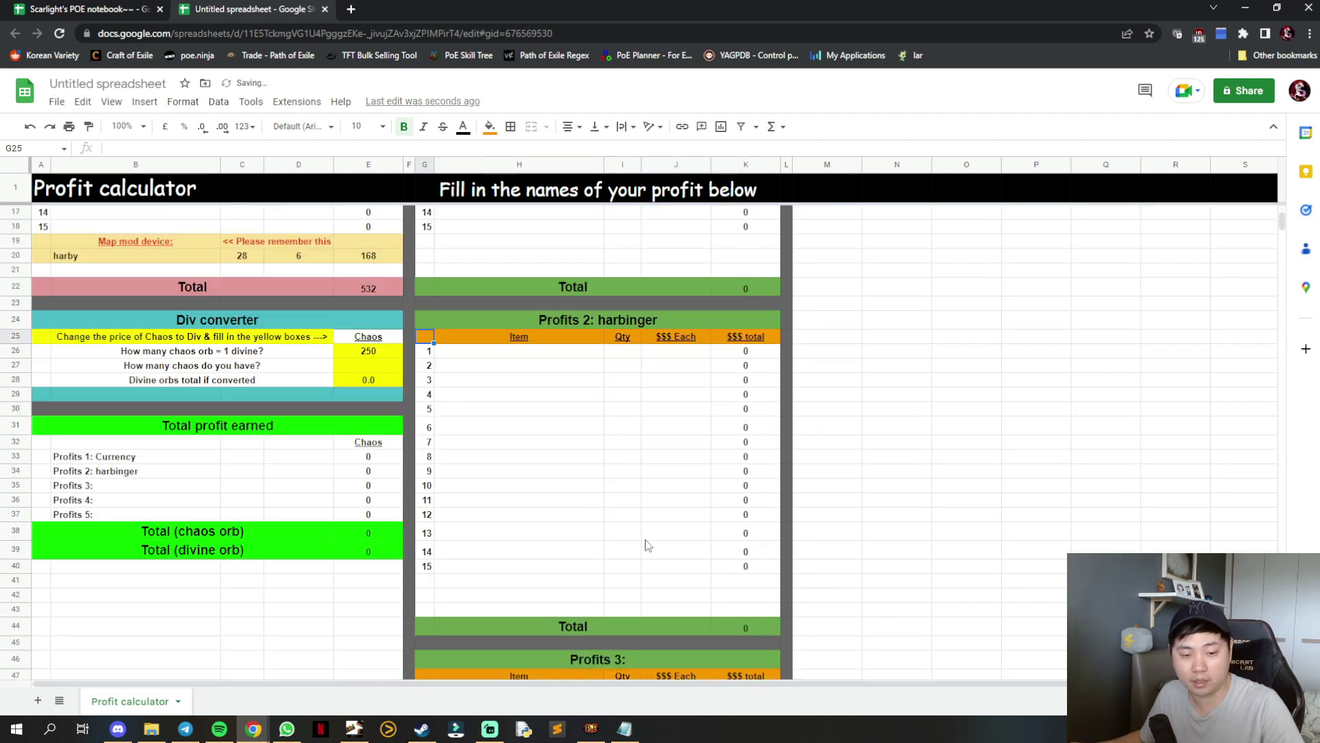
scroll(647, 546, "down", 1)
left_click(640, 588)
double_click(647, 591)
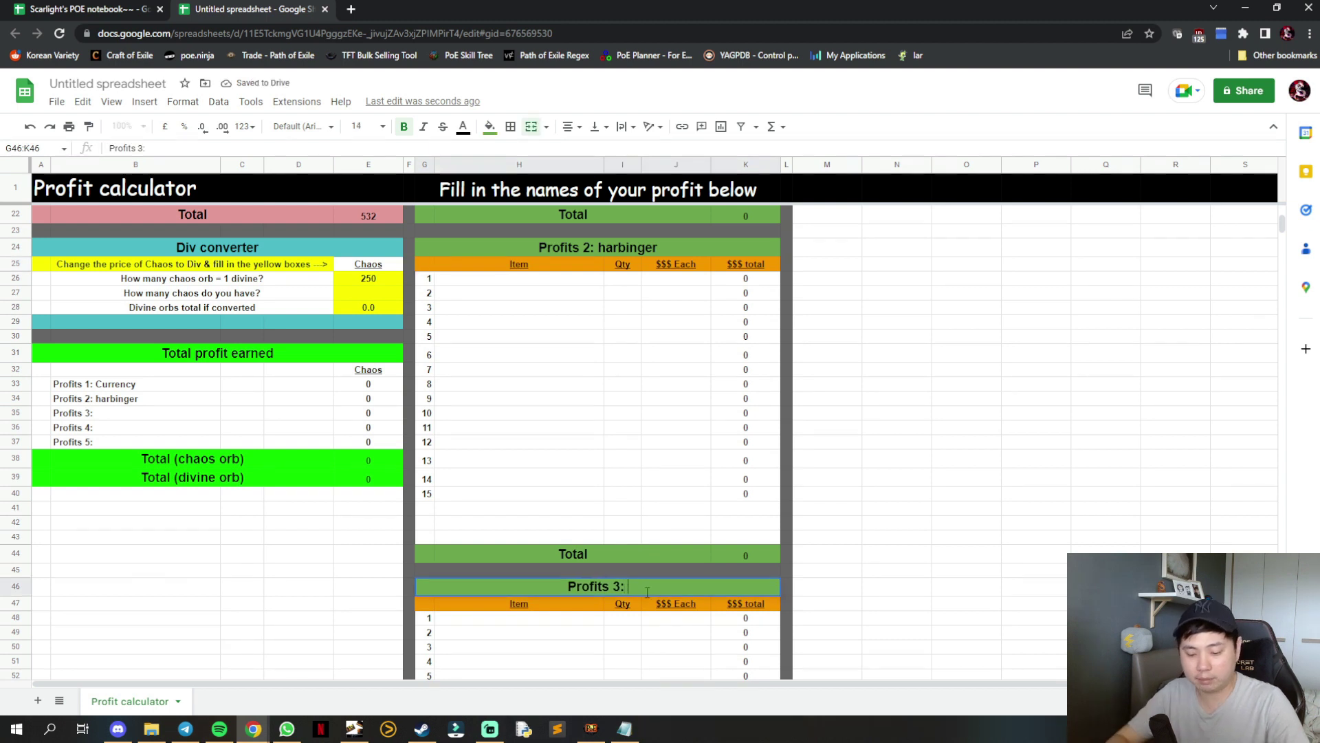
type("Harvest")
key("Return")
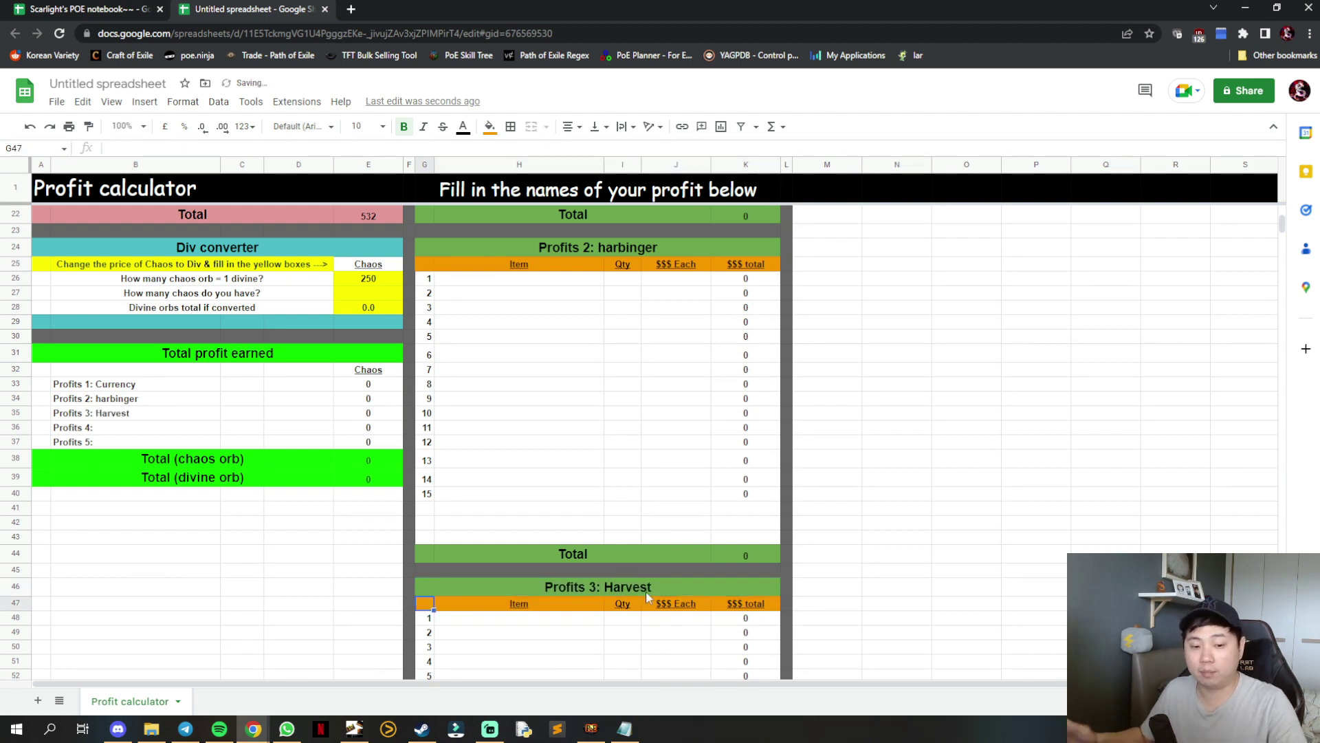
- Check that the Total profit earned labels in B33:B36 mirror the new table titles
left_click(191, 417)
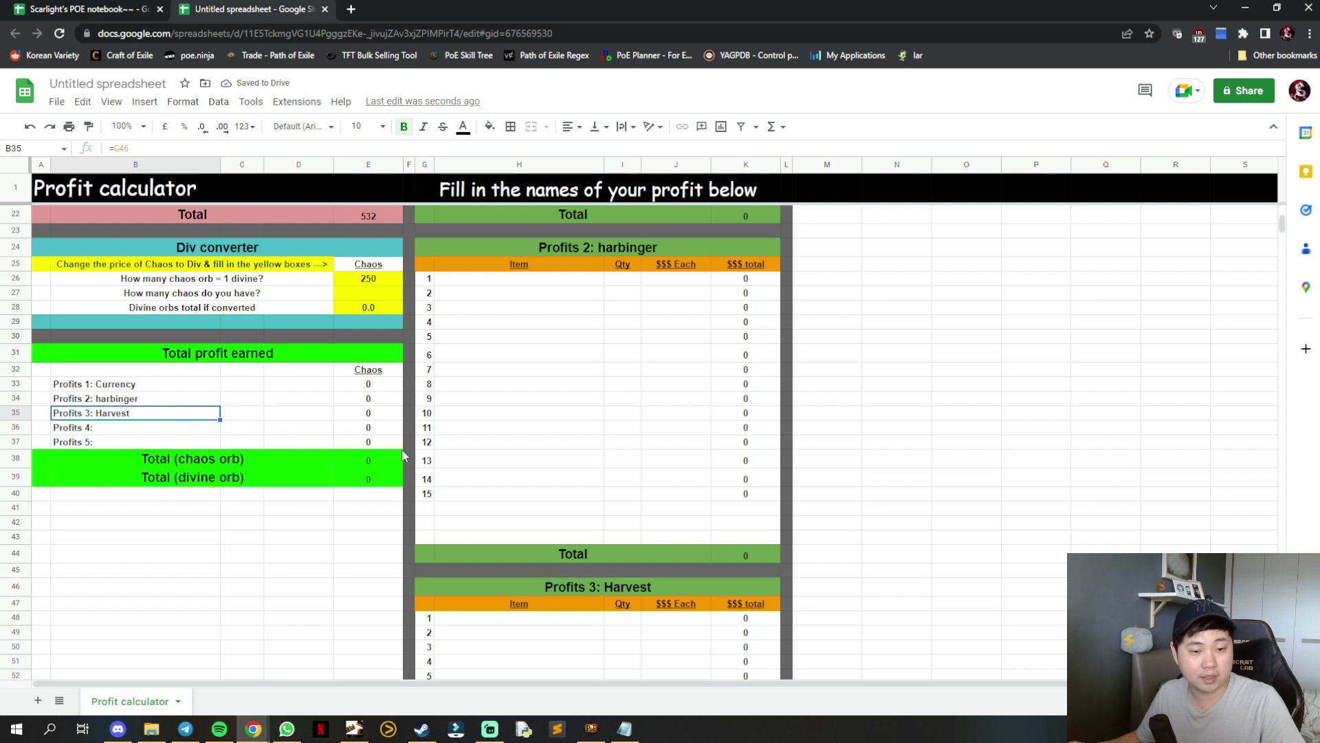
scroll(403, 455, "up", 1)
left_click(92, 460)
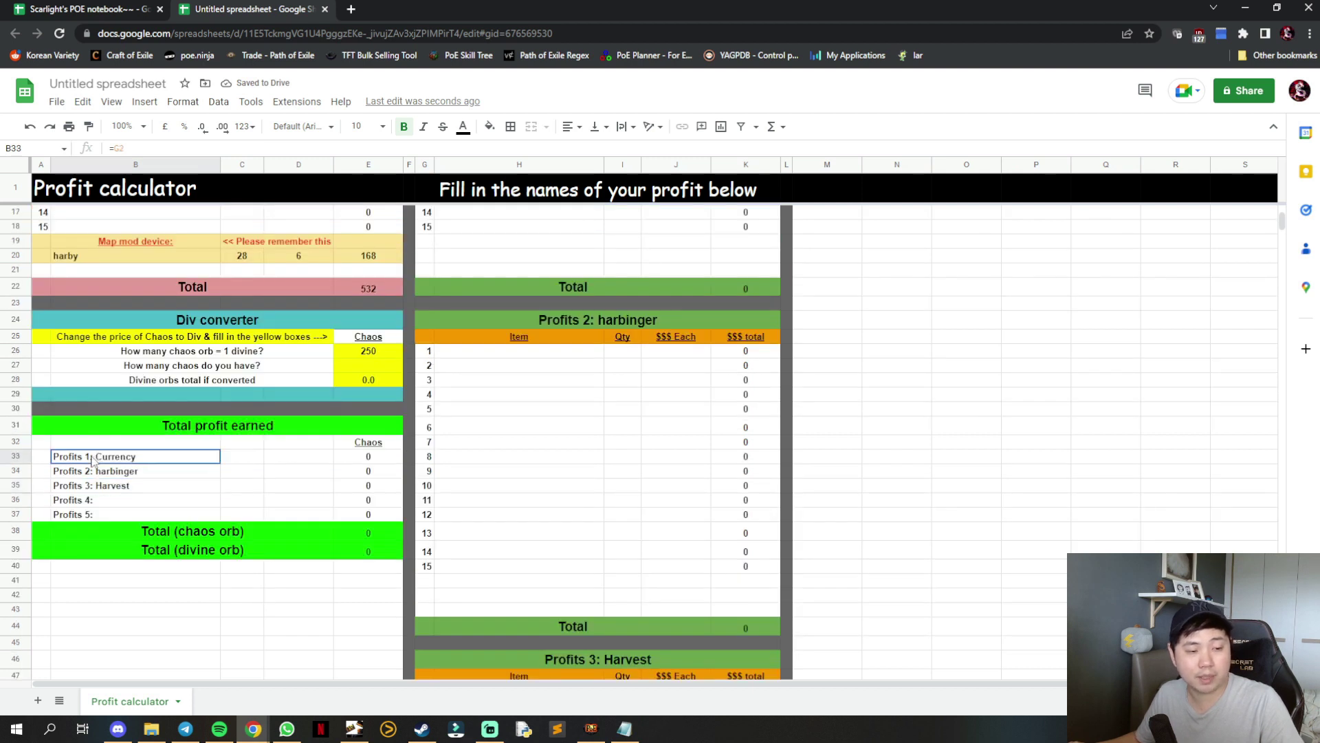
left_click_drag(93, 459, 365, 516)
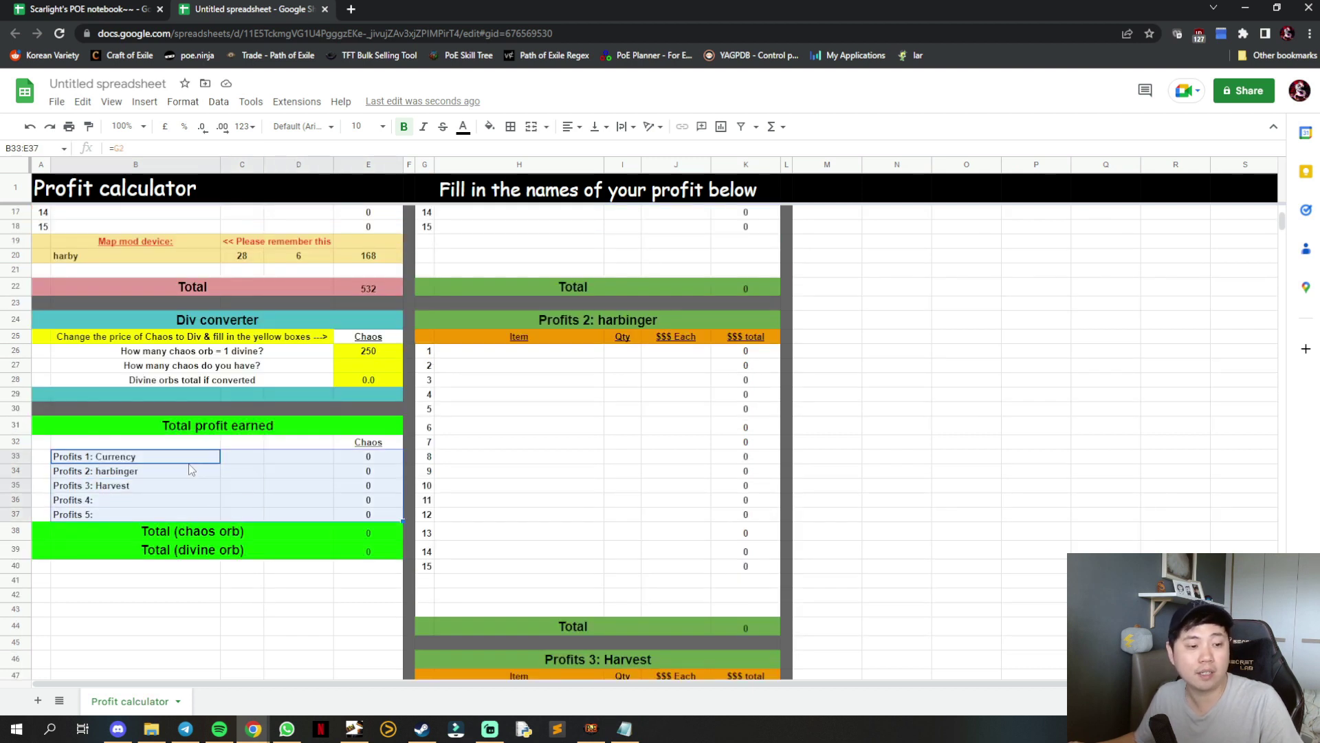
left_click(191, 459)
left_click(177, 473)
left_click(160, 487)
left_click(153, 502)
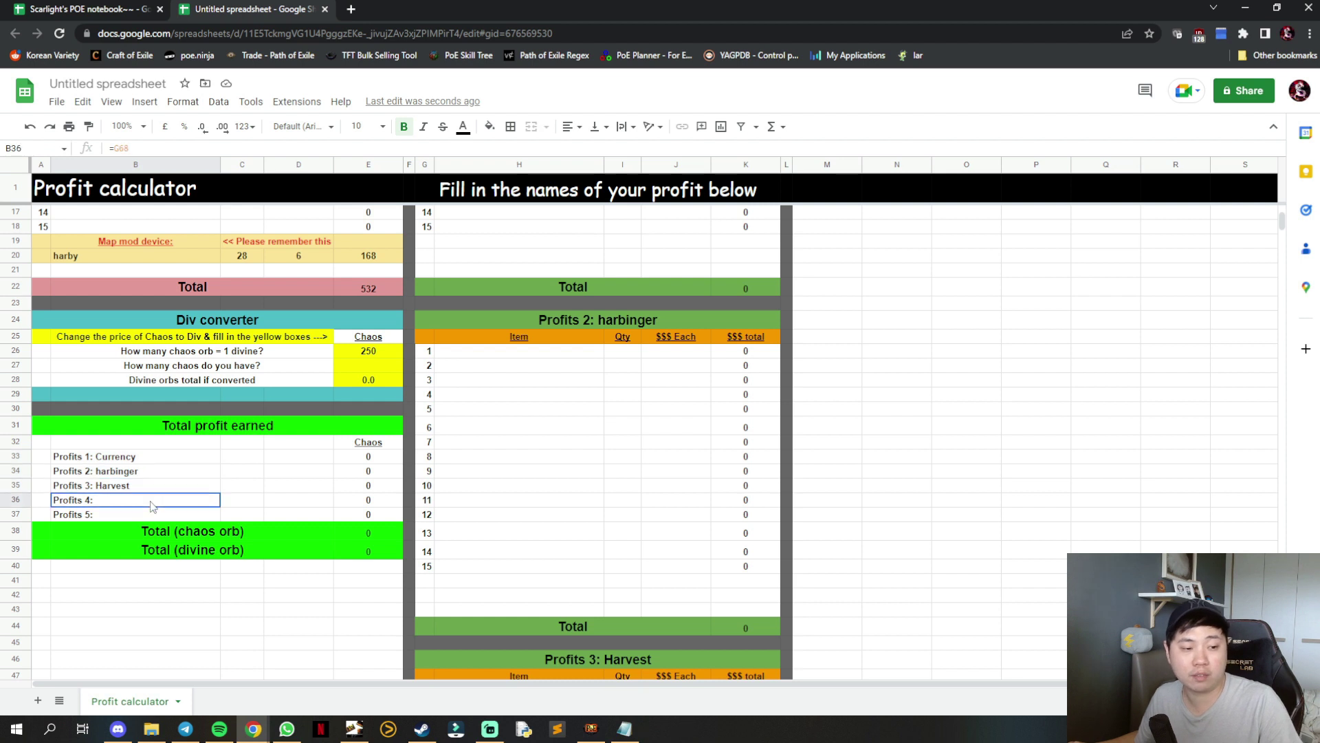
scroll(539, 530, "down", 5)
scroll(580, 519, "up", 3)
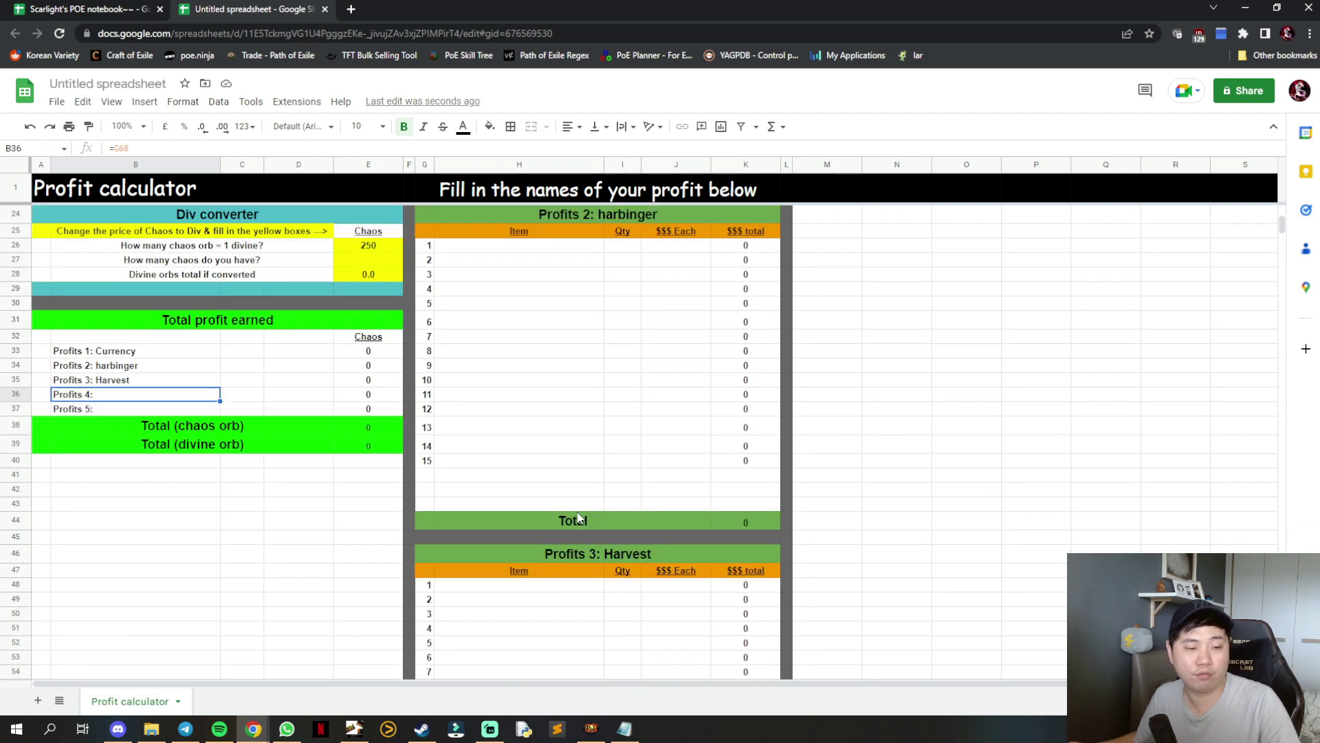
scroll(577, 517, "up", 2)
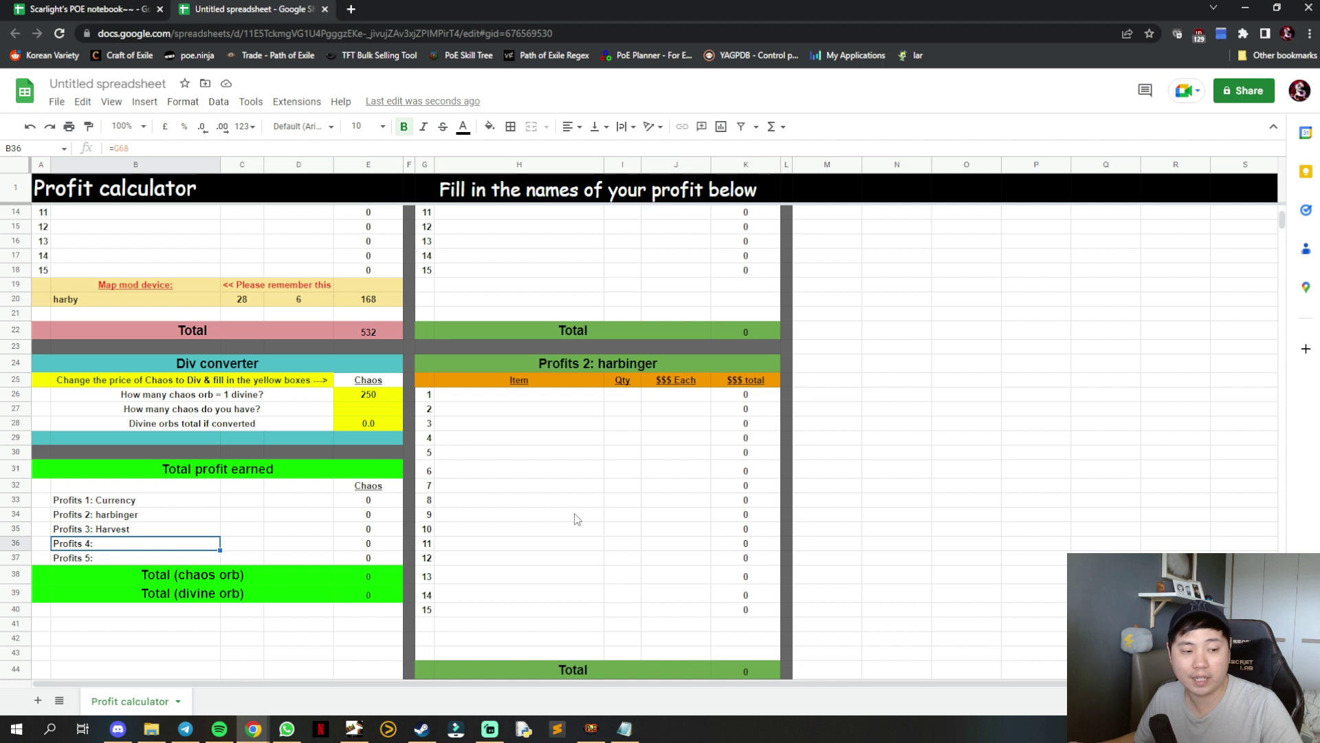
scroll(607, 502, "down", 7)
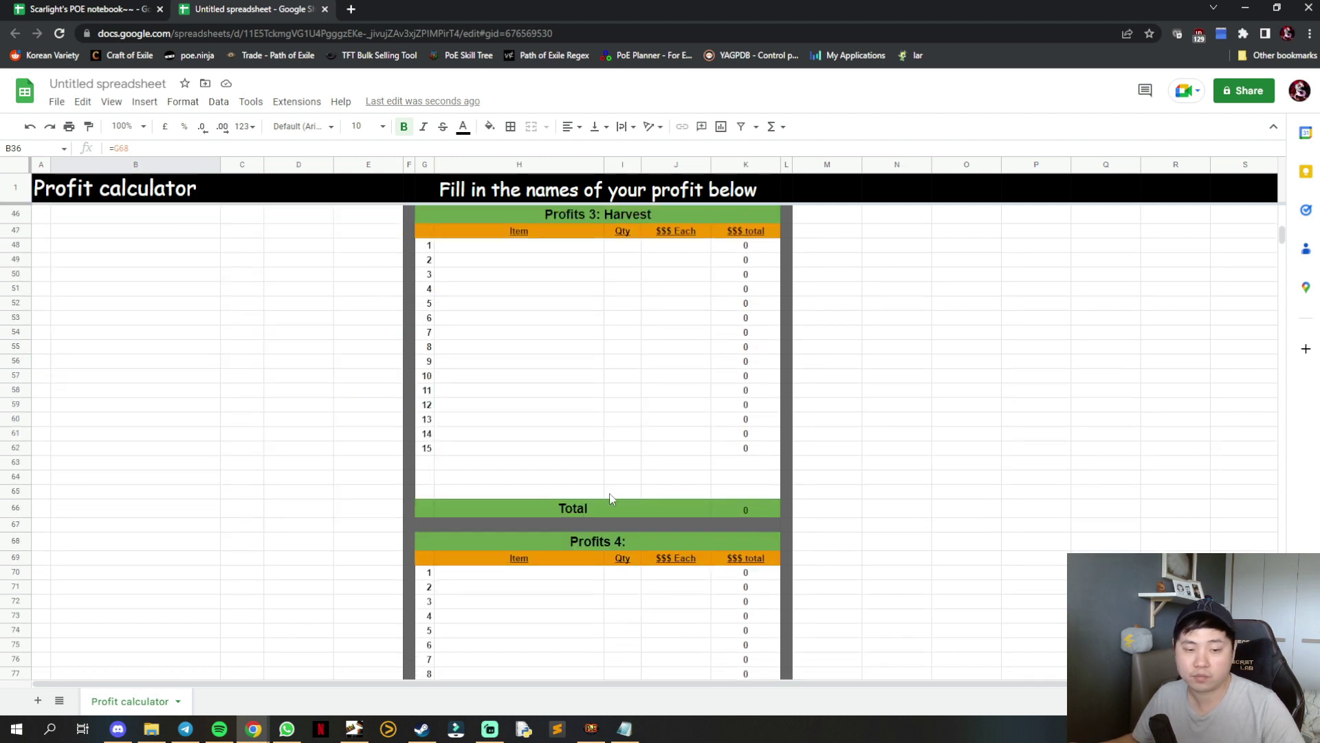
scroll(609, 493, "down", 1)
- Title Profits 4 as 'essence' and confirm the summary shows 'Profits 4: essence'
double_click(645, 496)
type("essence")
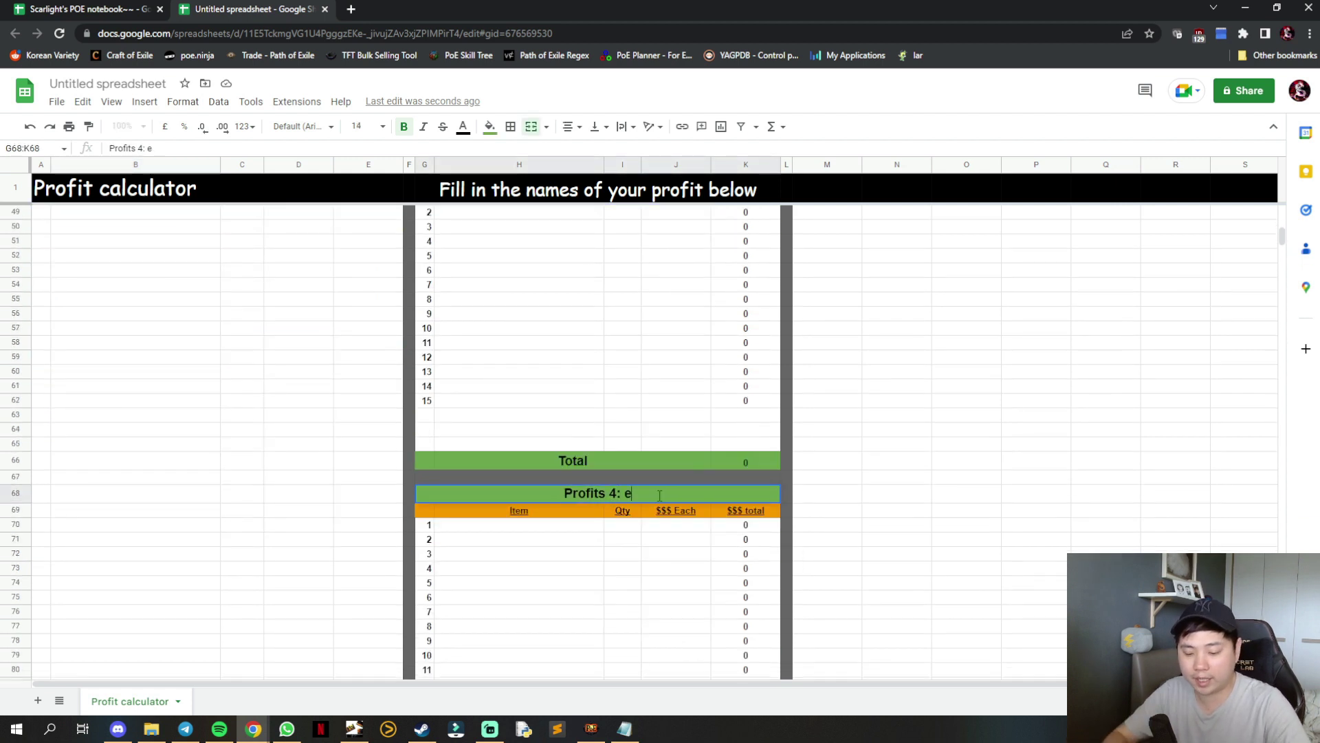
key("Return")
scroll(658, 494, "up", 1)
scroll(660, 494, "up", 7)
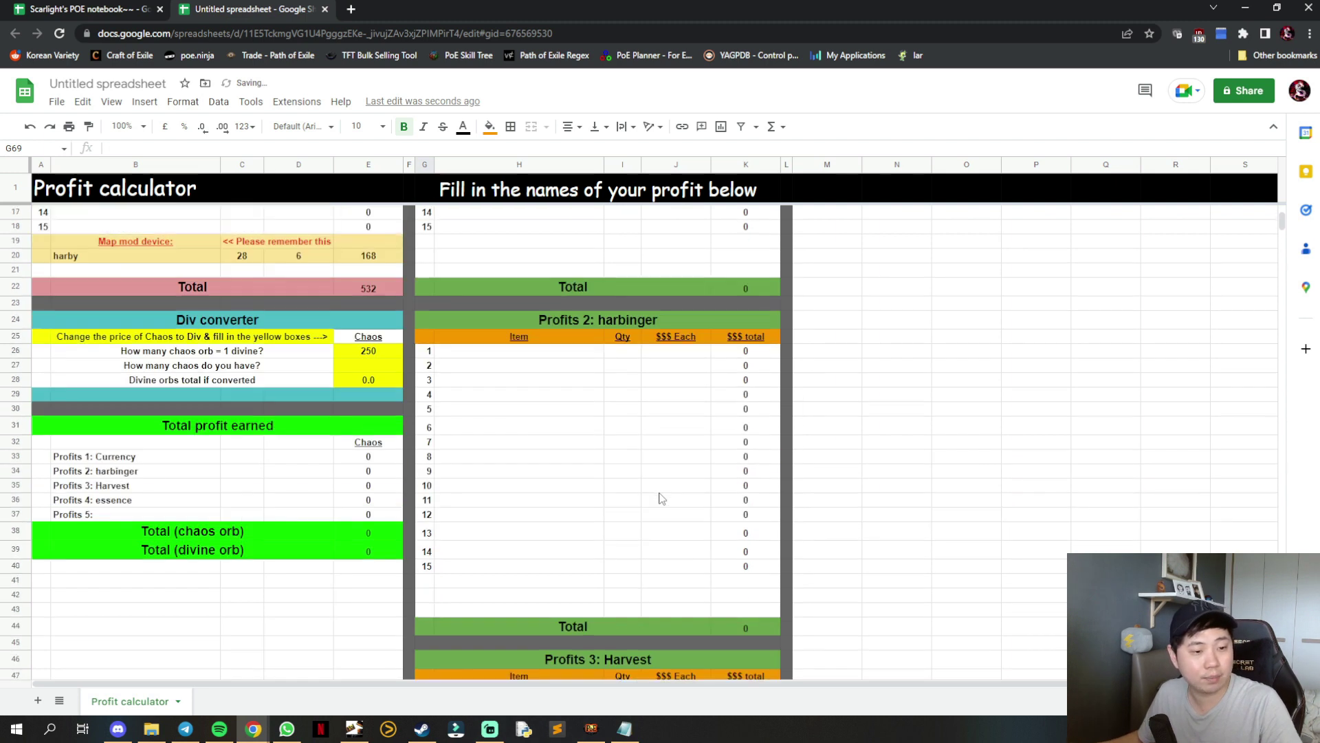
left_click(134, 502)
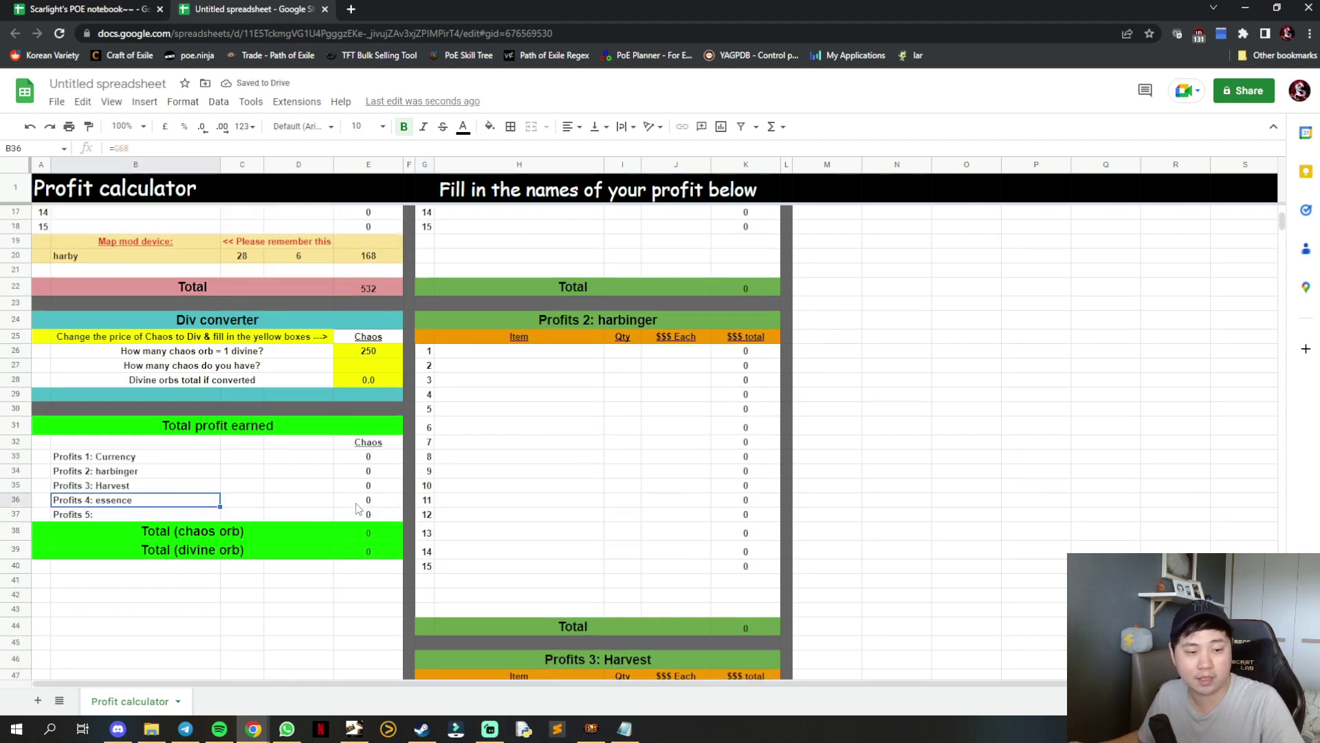
scroll(640, 514, "up", 4)
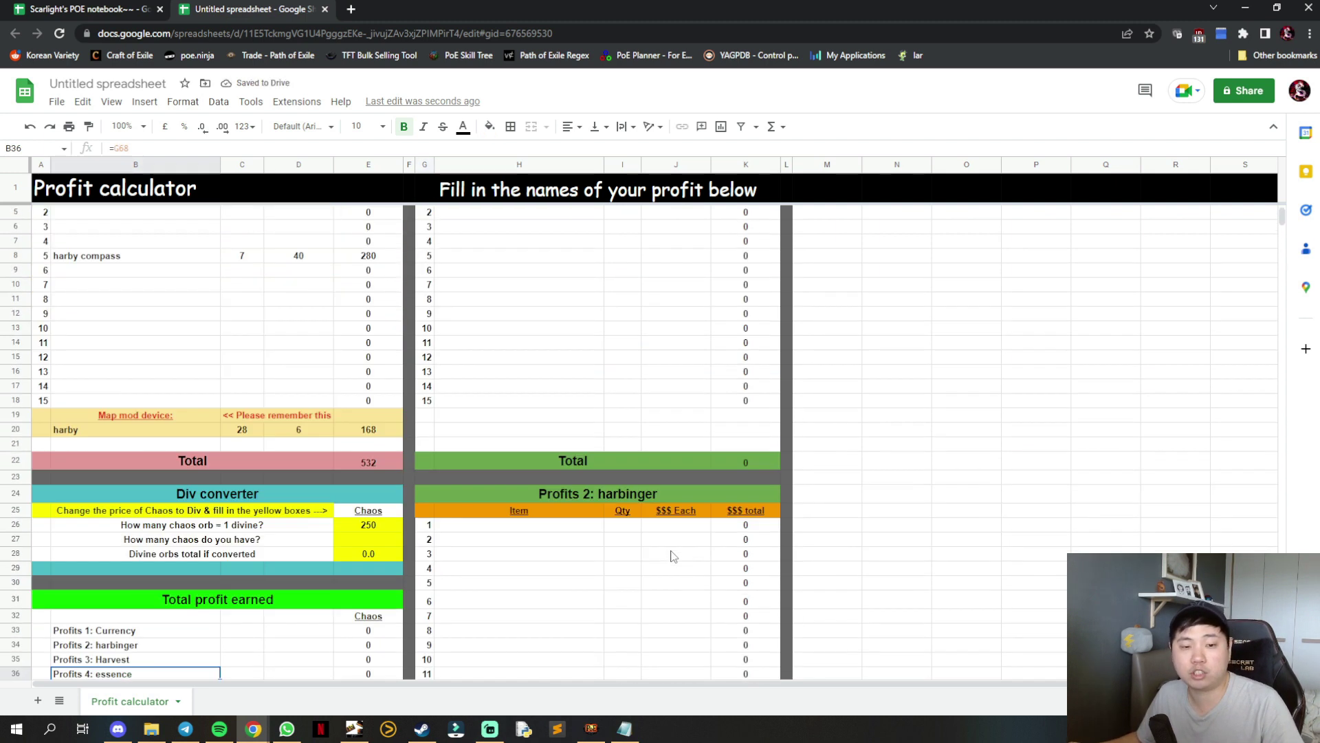
- Enter Chaos orb in the first Currency row with quantity 100 at price 1
left_click(575, 255)
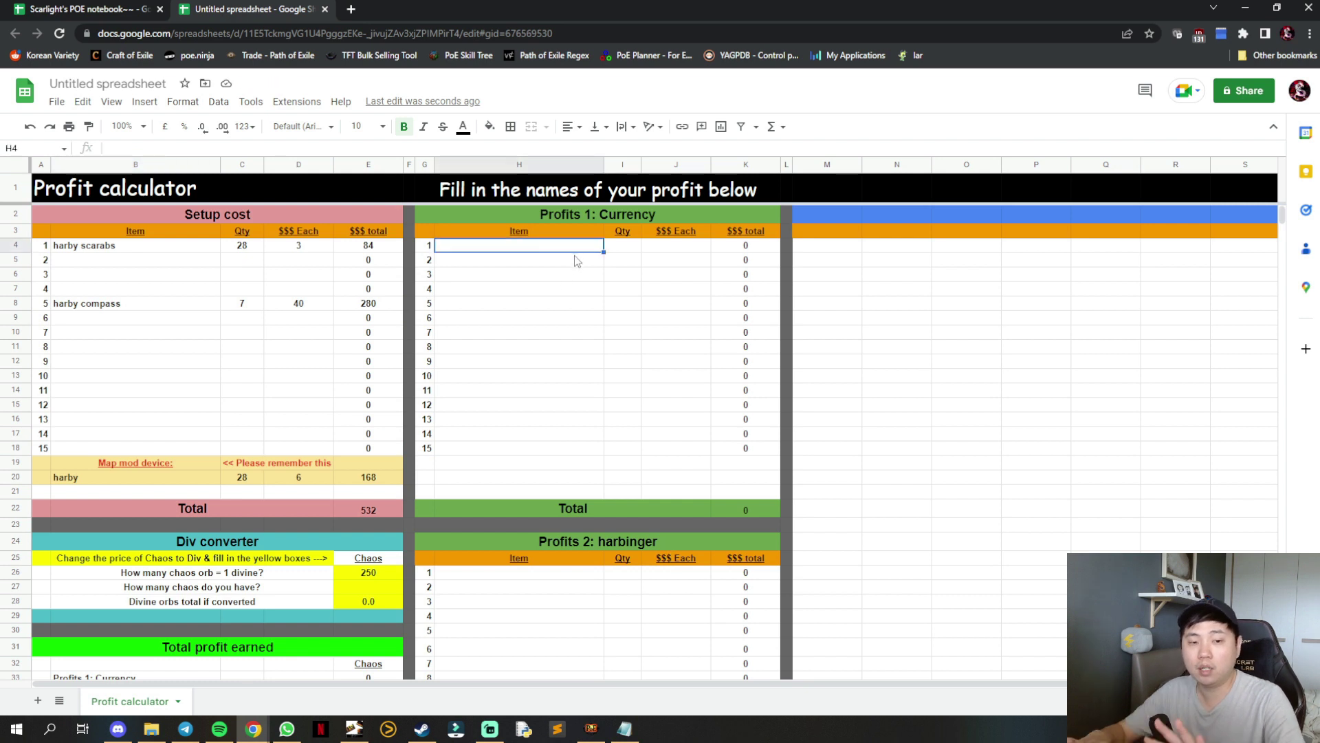
type("Chaos")
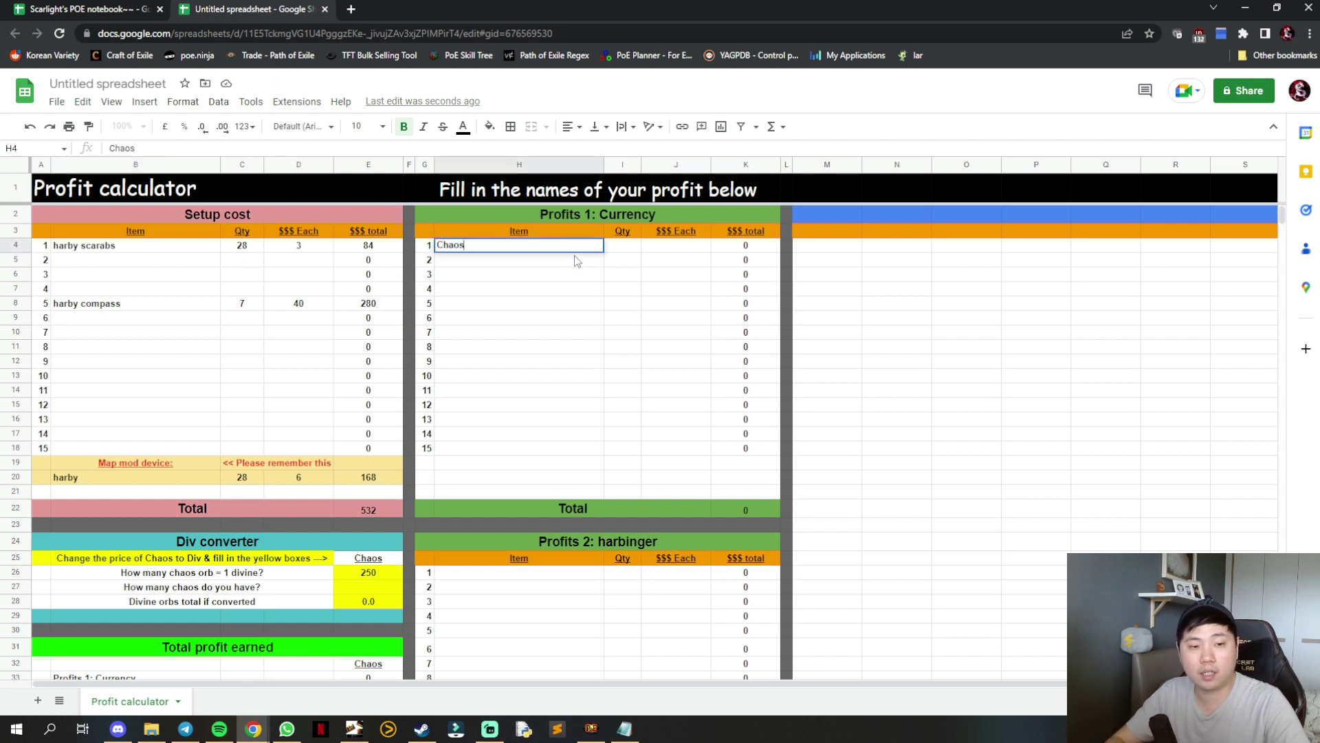
type(" orb")
key("Return")
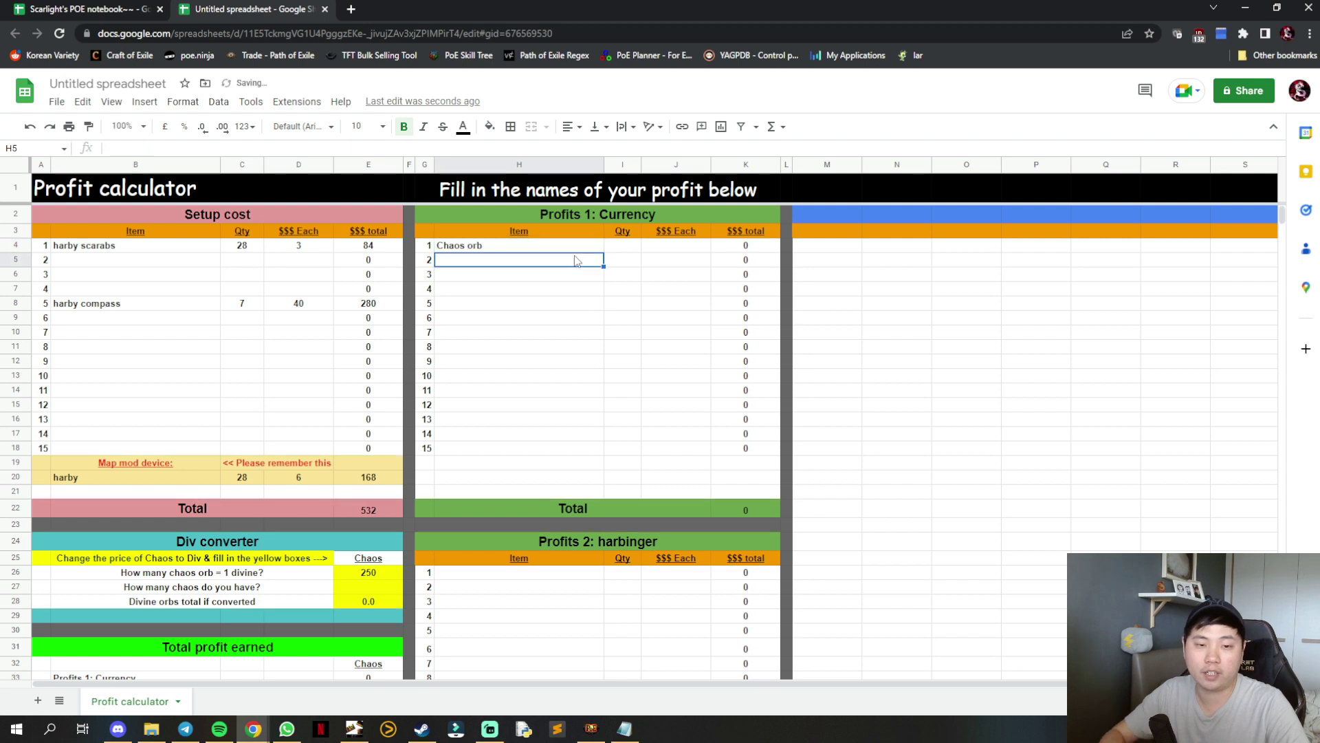
key("Tab")
key("Up")
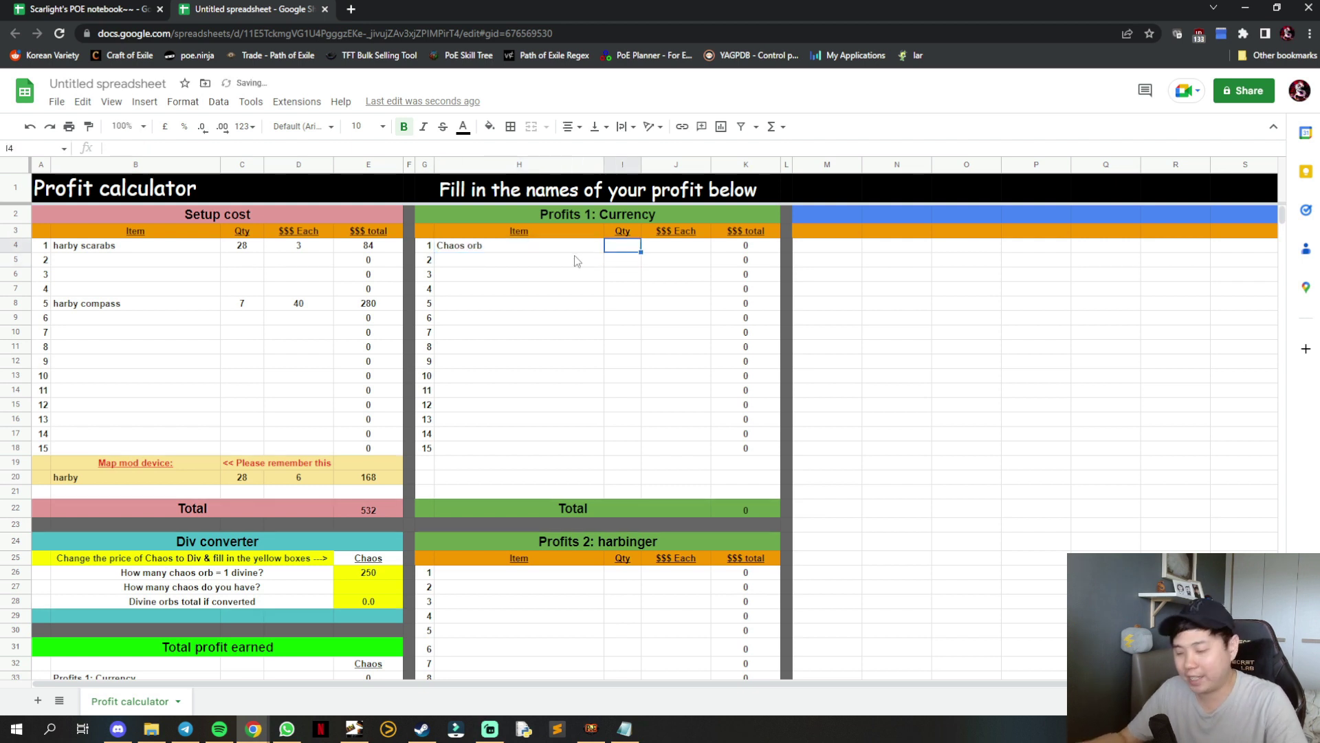
type("100")
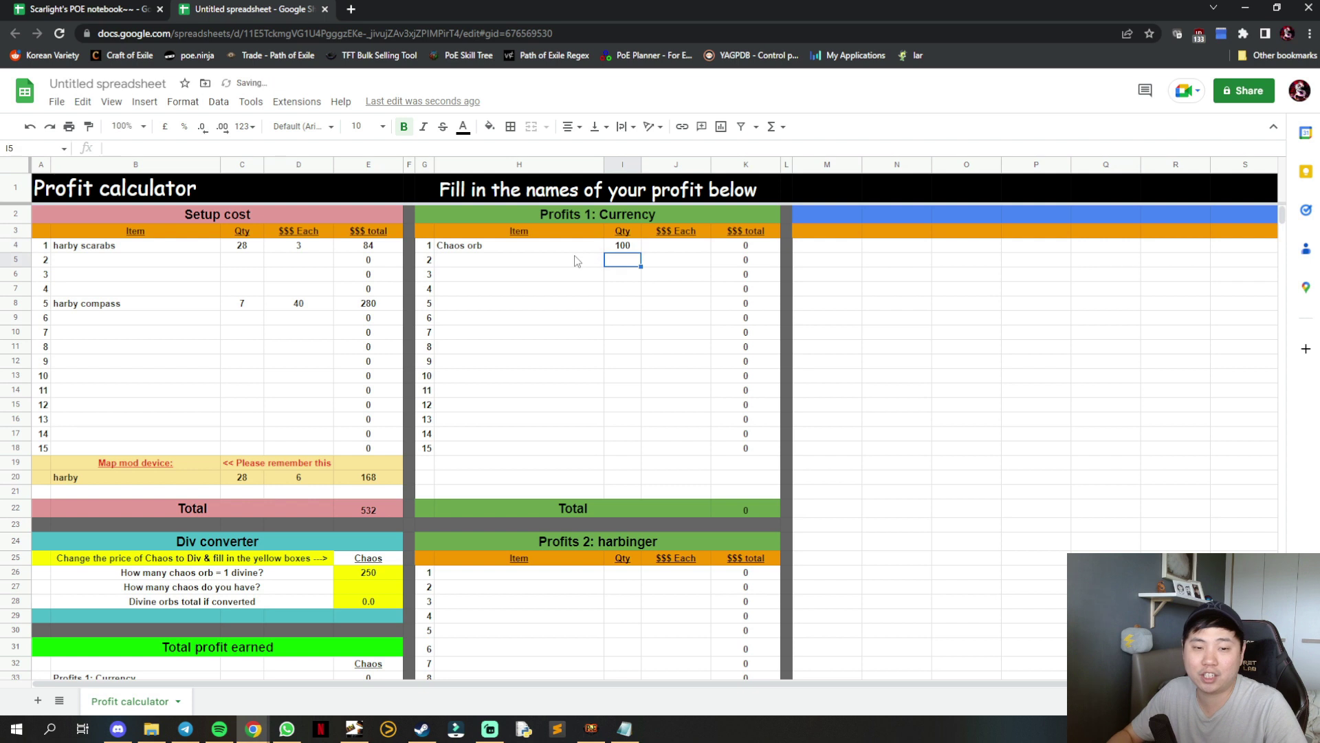
key("Tab")
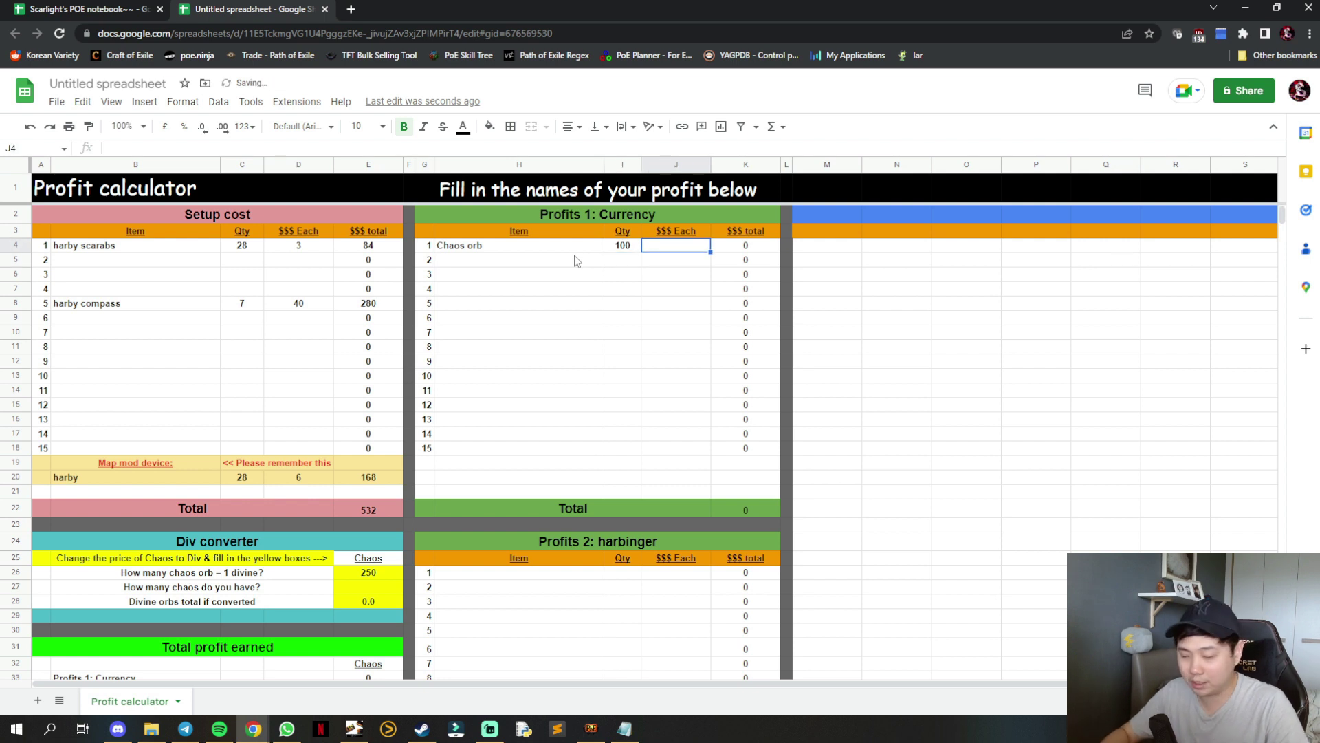
type("1")
key("Return")
- Add divine as the second item, quantity 2 at price 250
left_click(576, 260)
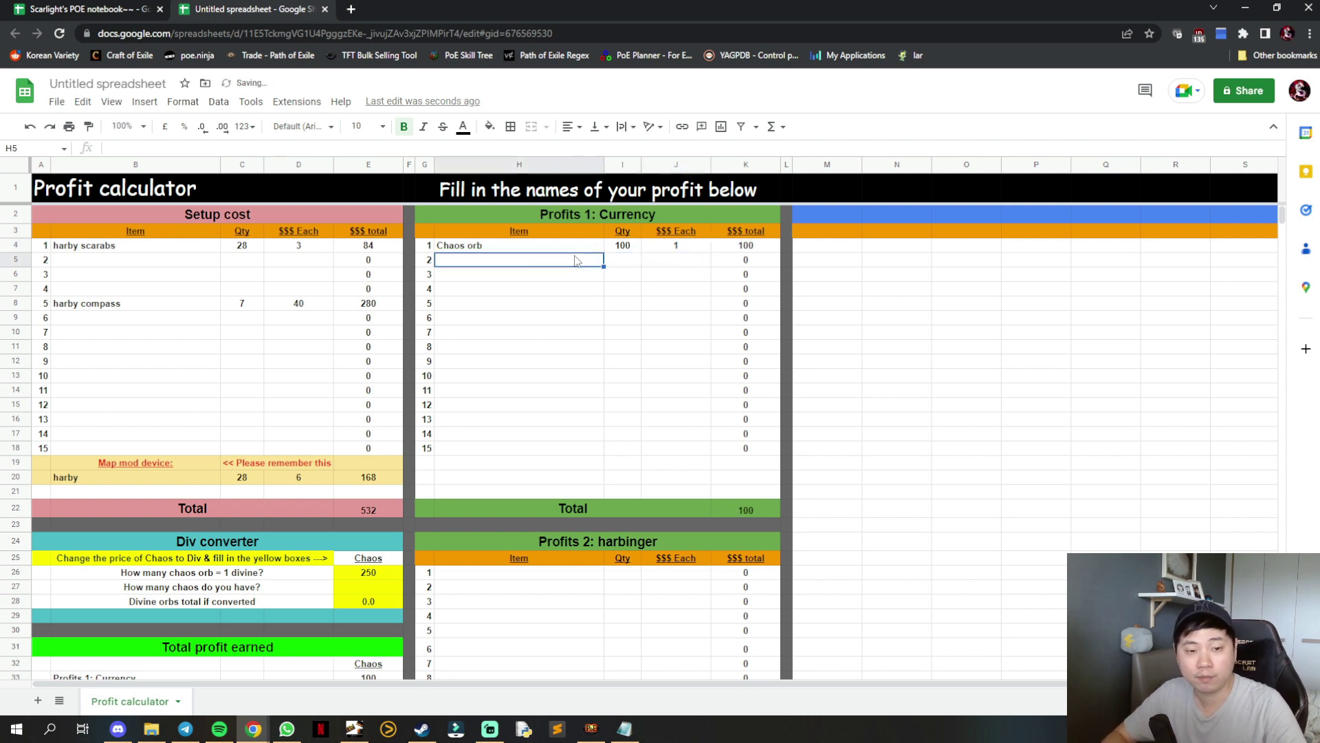
type("divine")
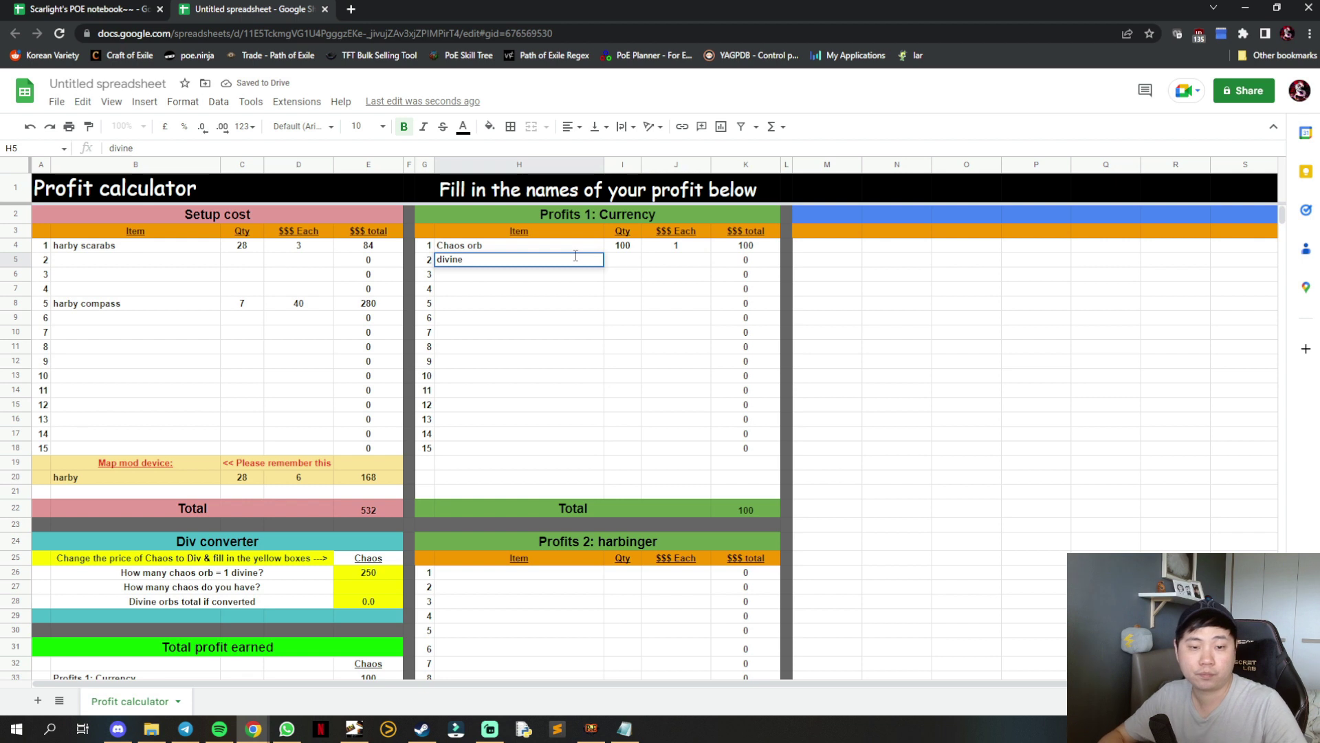
key("Tab")
type("1")
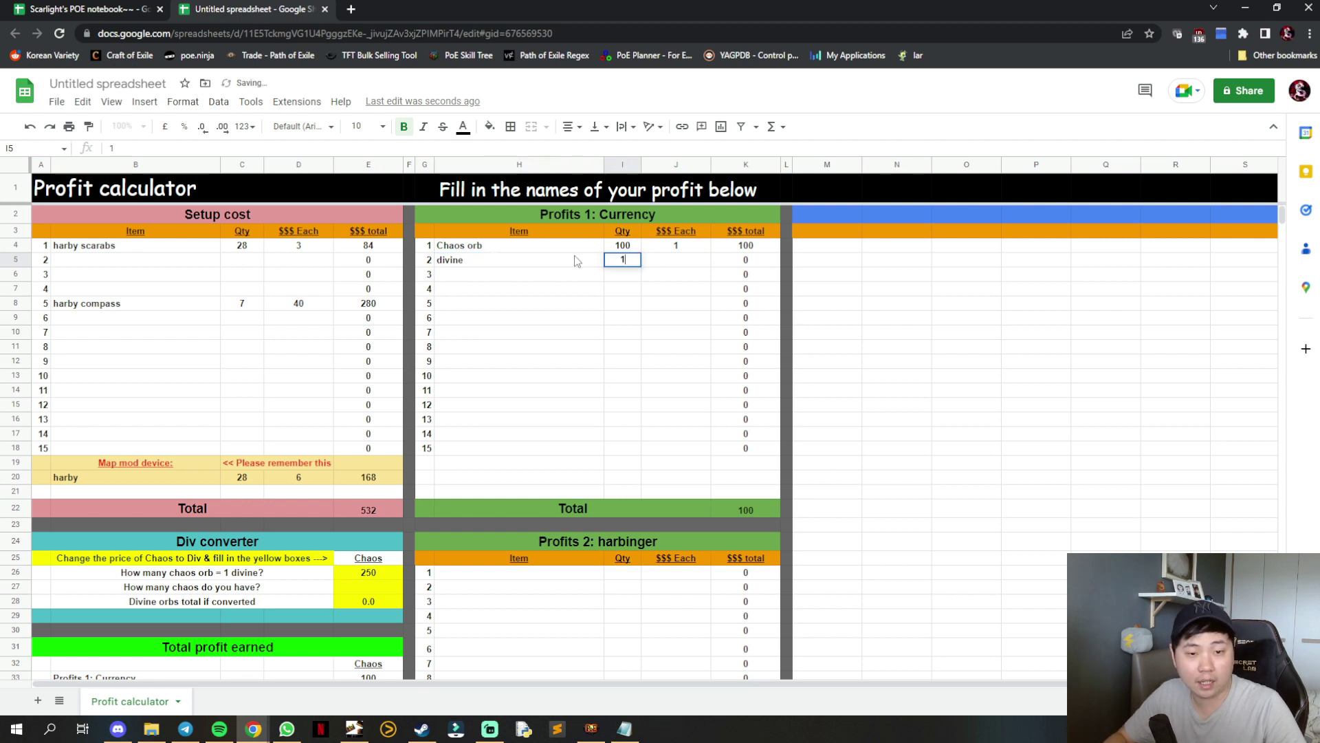
key("BackSpace")
type("2")
key("Return")
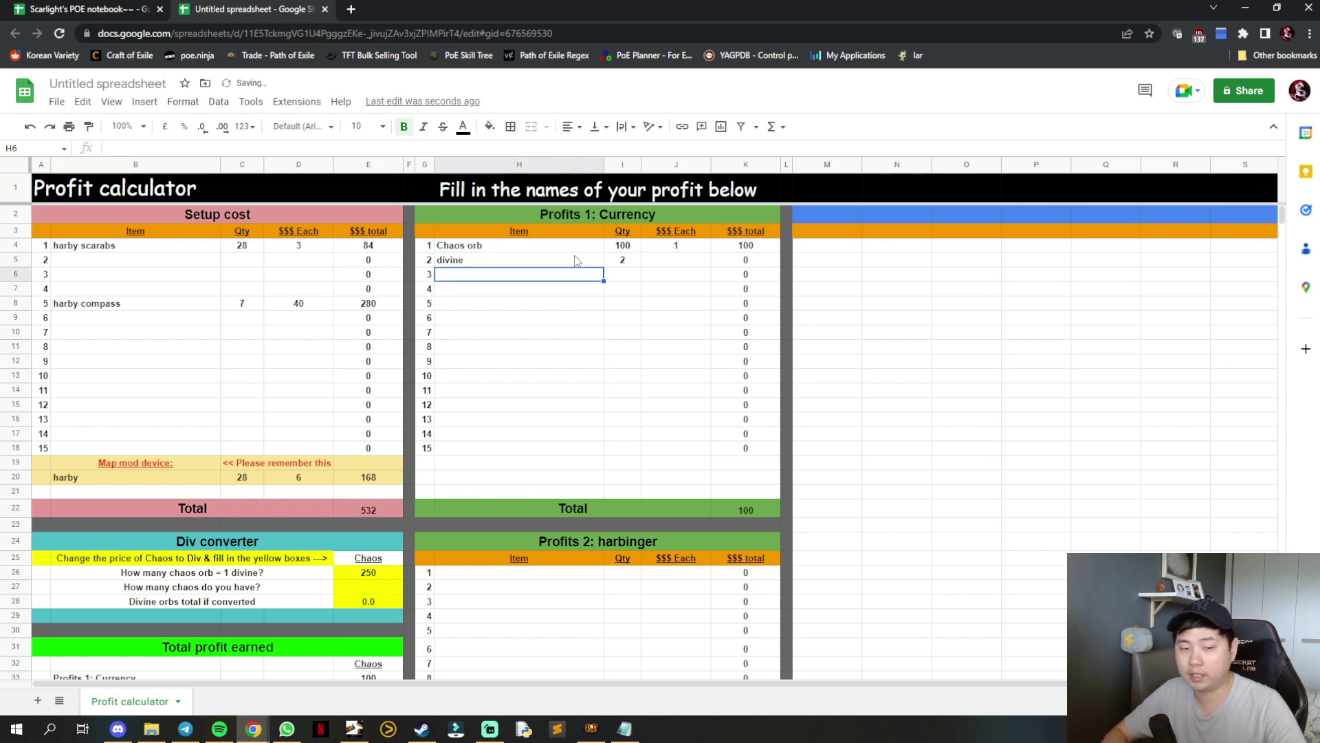
key("Right")
key("Up")
key("Right")
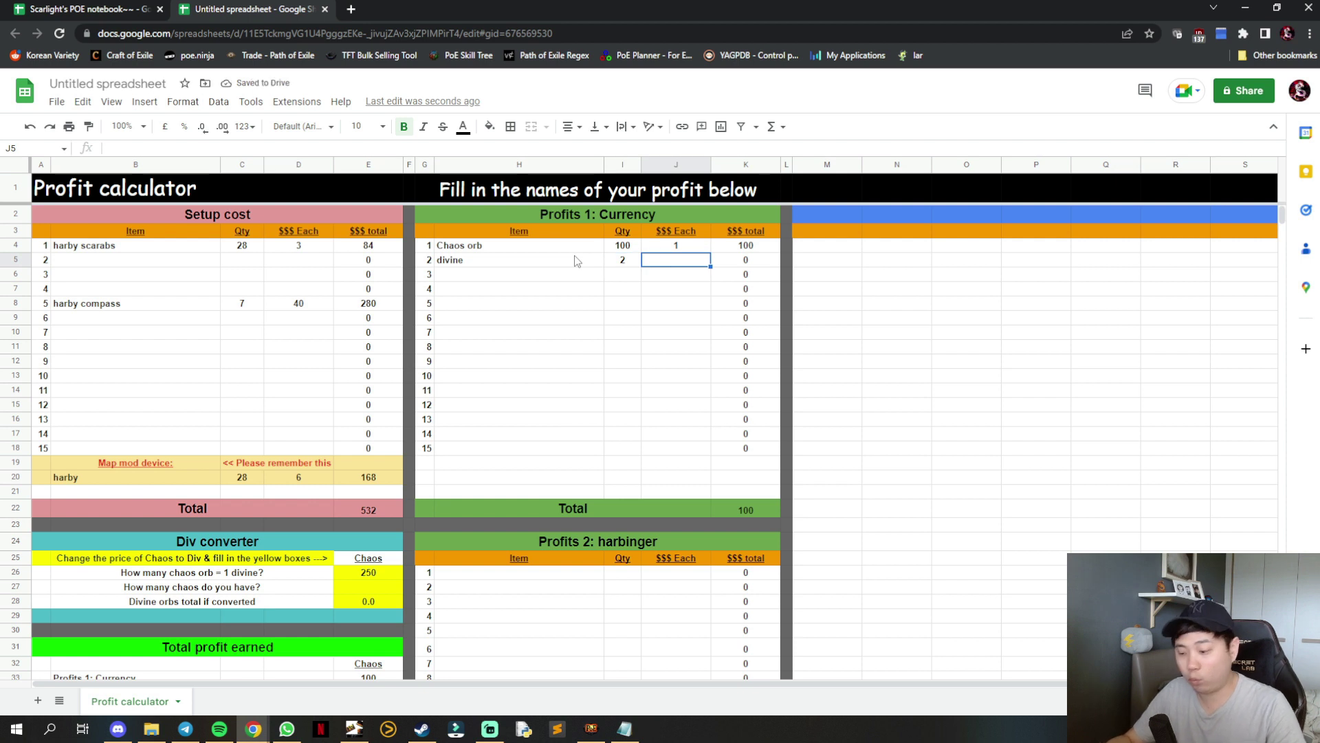
type("250")
key("Return")
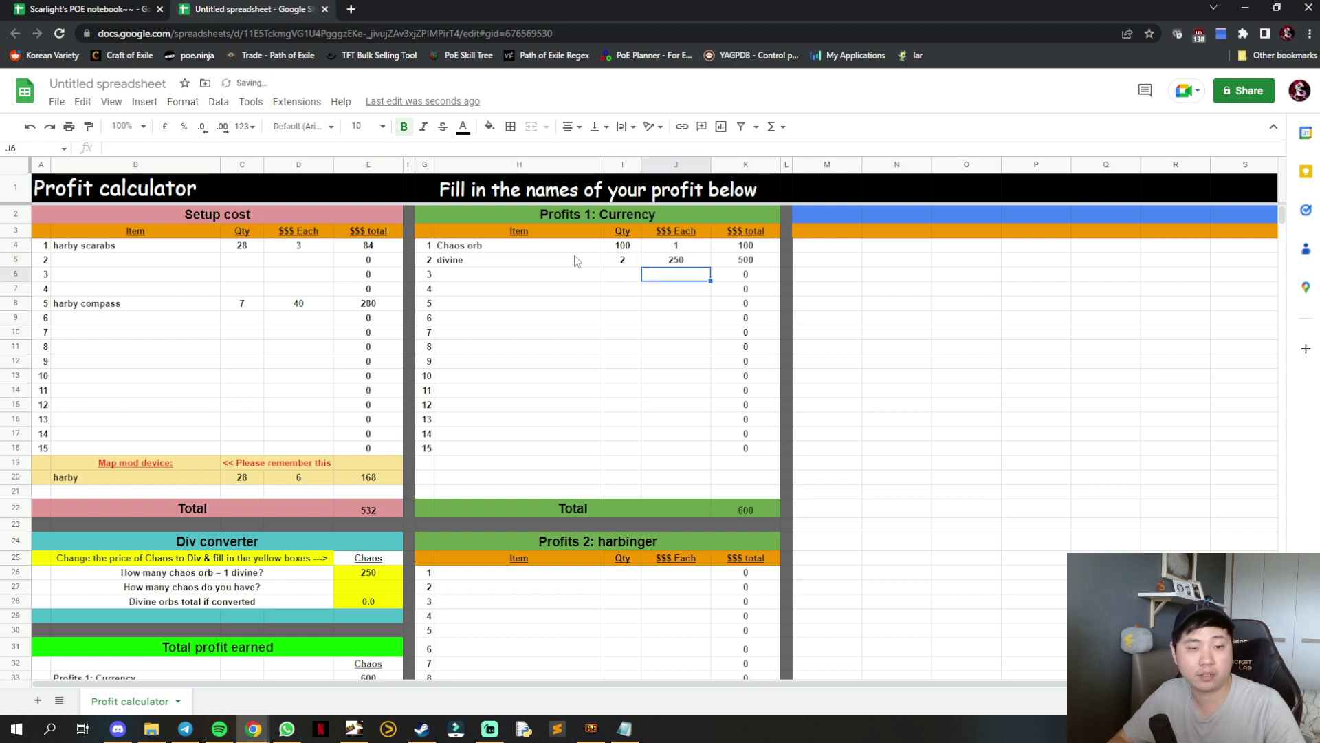
- Add Grand eldritch ember (corrected from 'Greater'), quantity 48 at price 3
key("Left")
key("Left")
type("G")
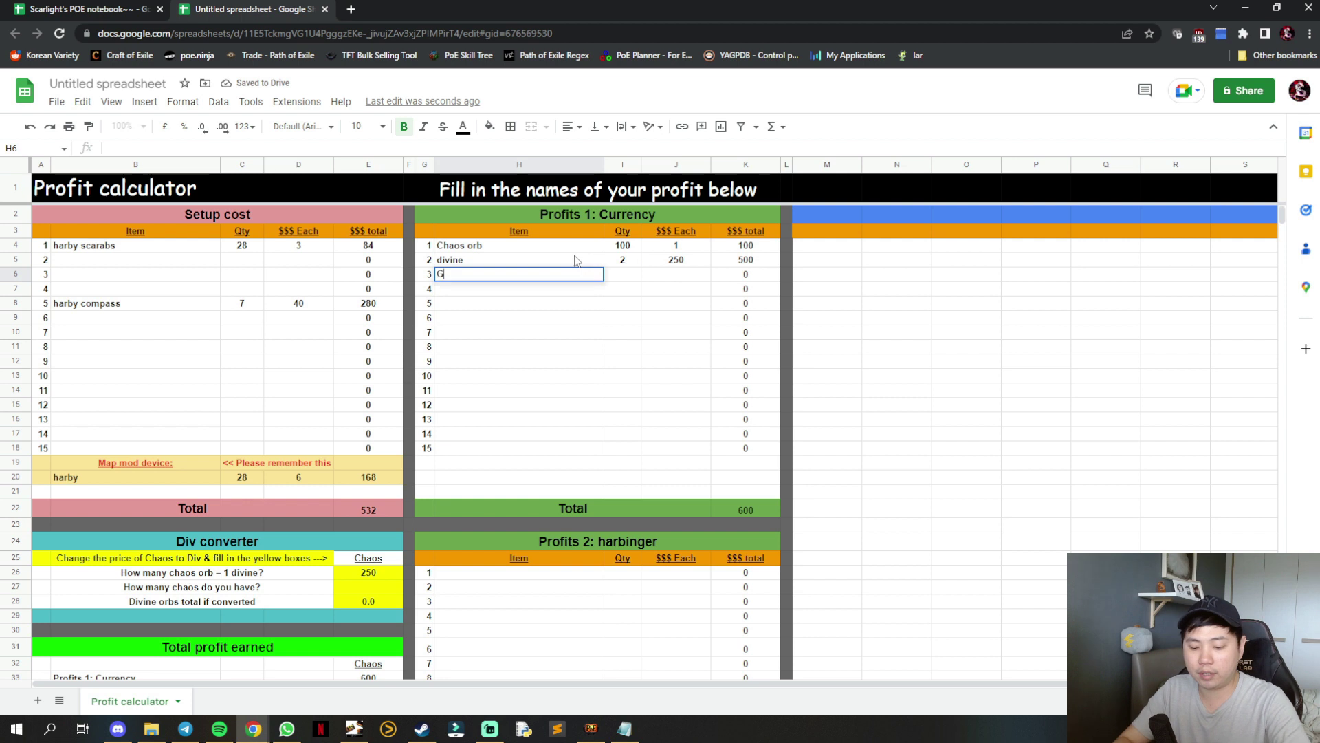
type("reater eldritch ember")
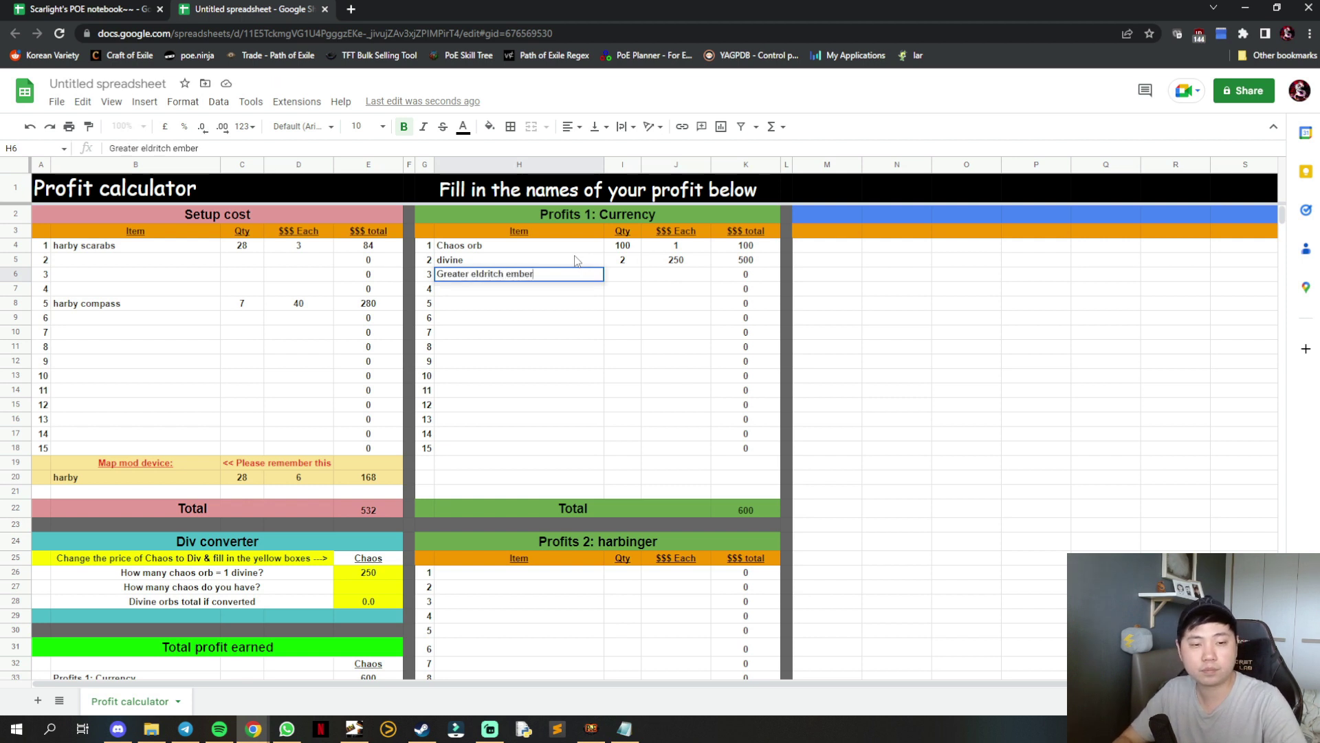
key("Tab")
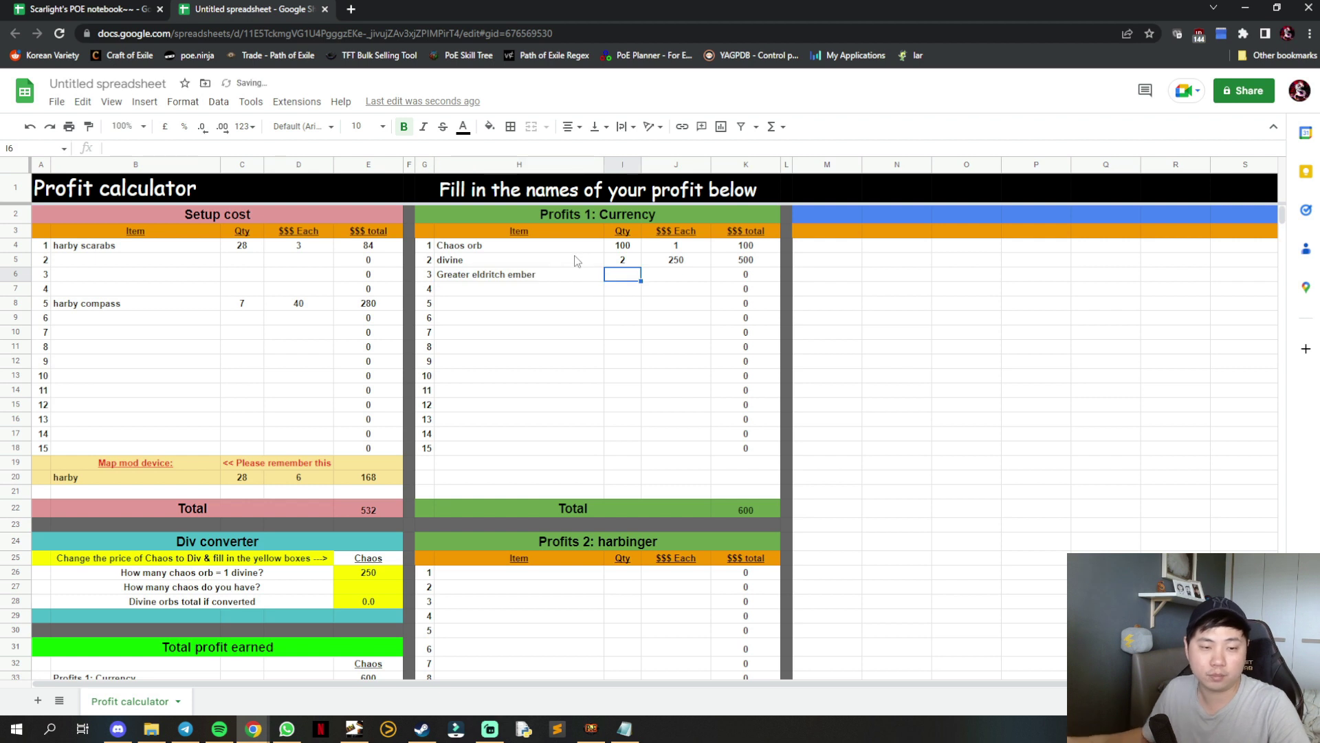
double_click(477, 275)
left_click(471, 274)
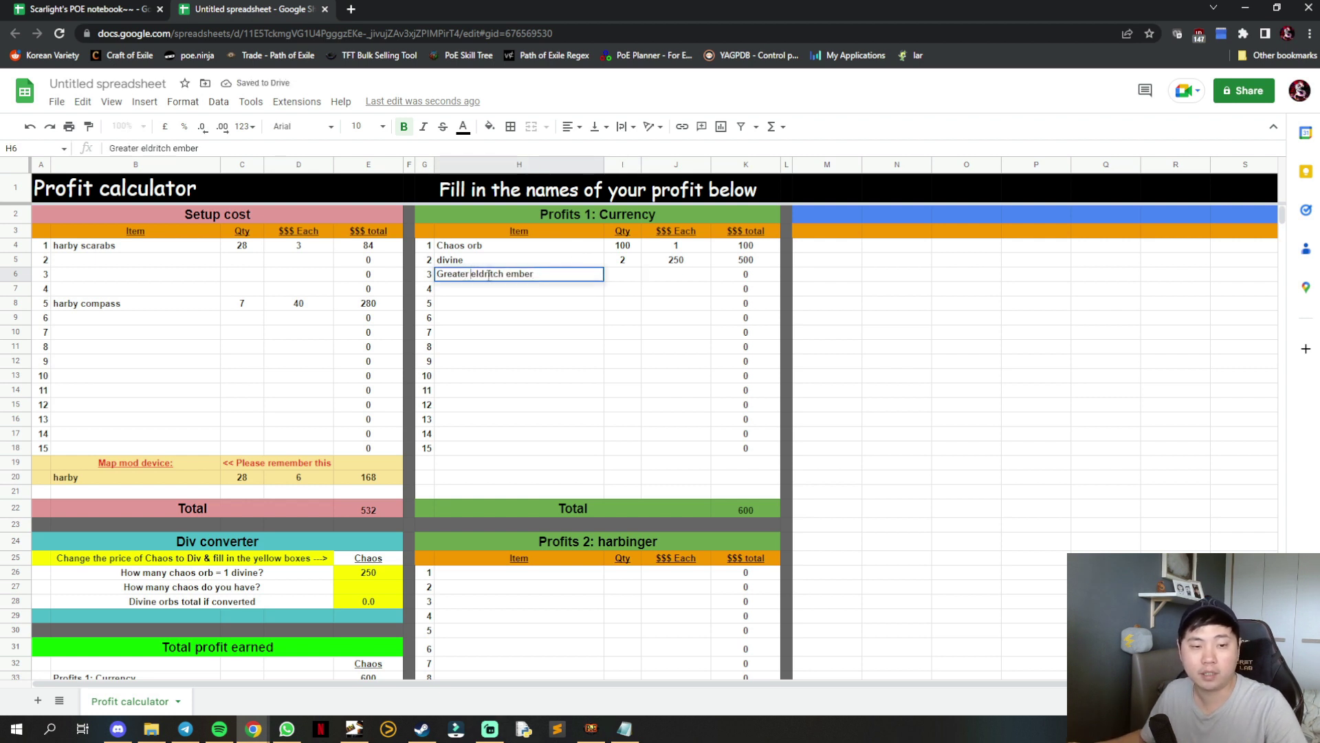
key("BackSpace")
key("BackSpace")
key("BackSpace")
key("BackSpace")
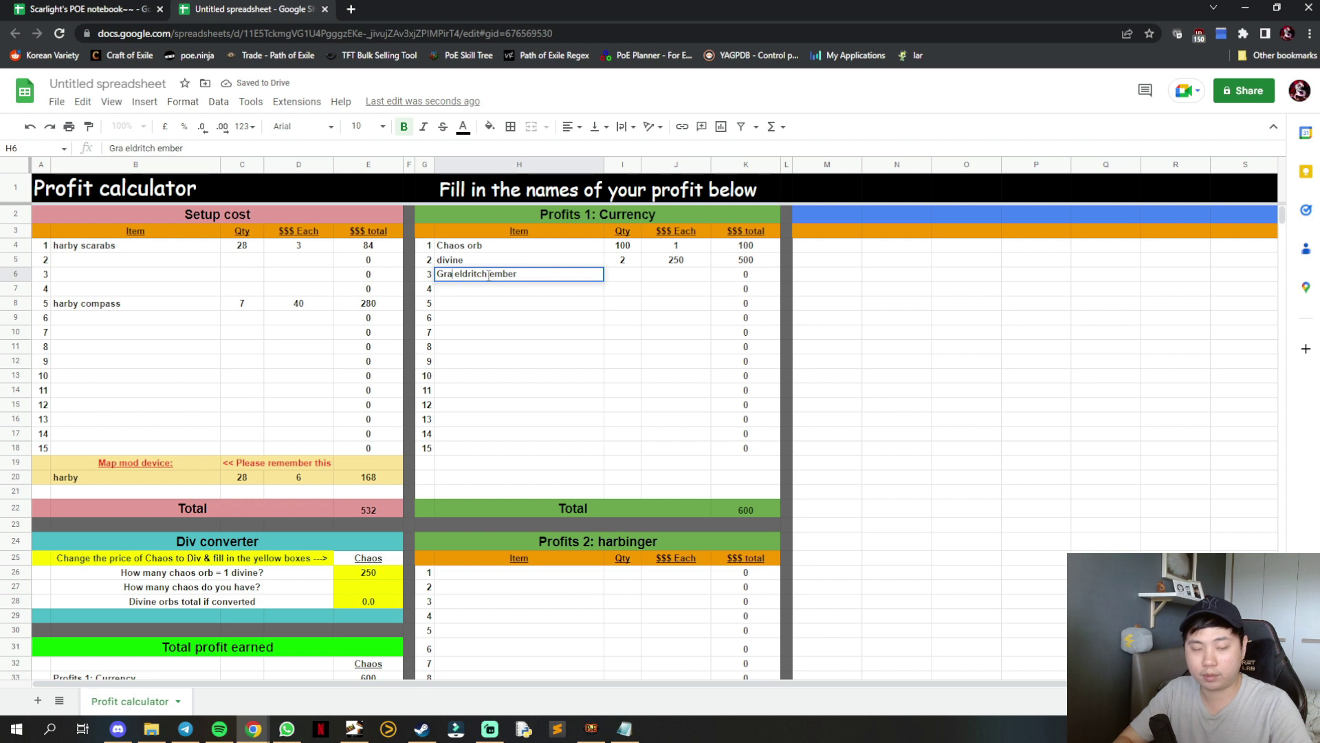
type("nd")
key("Tab")
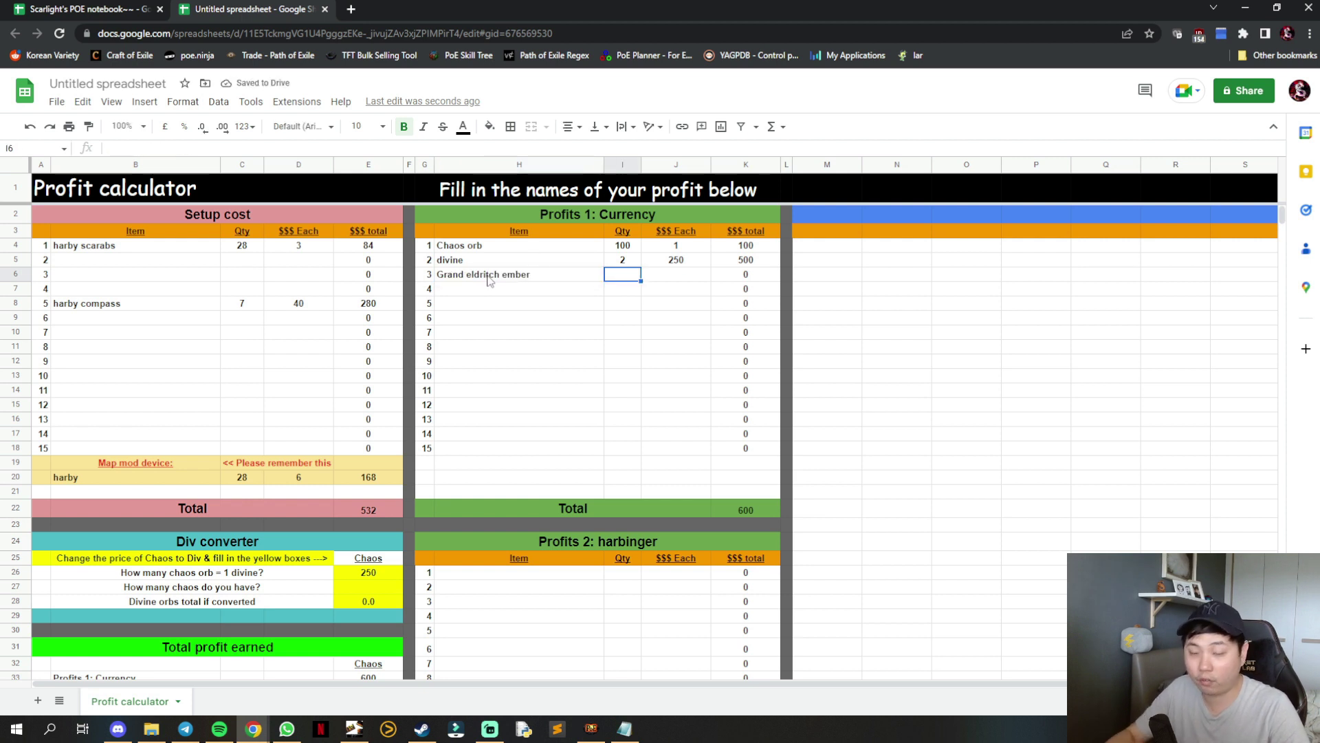
type("48")
key("Tab")
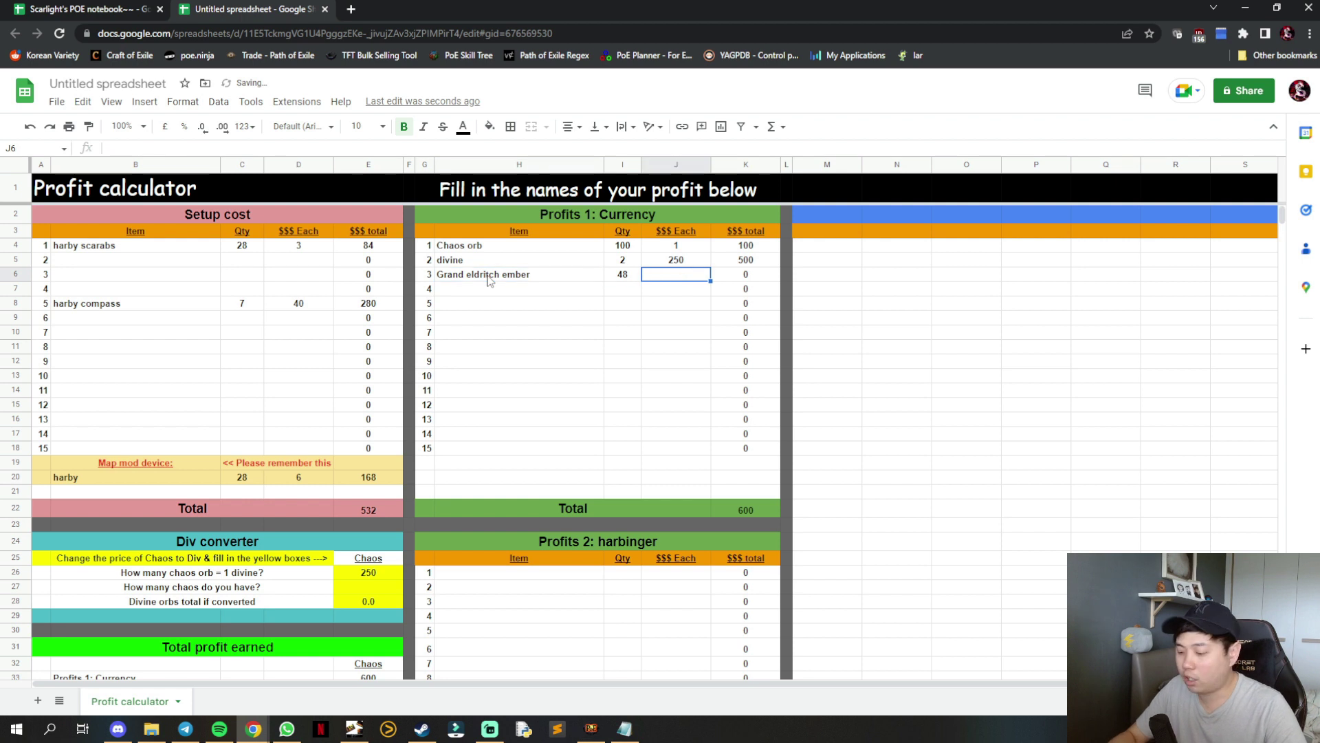
type("3")
key("Return")
key("Up")
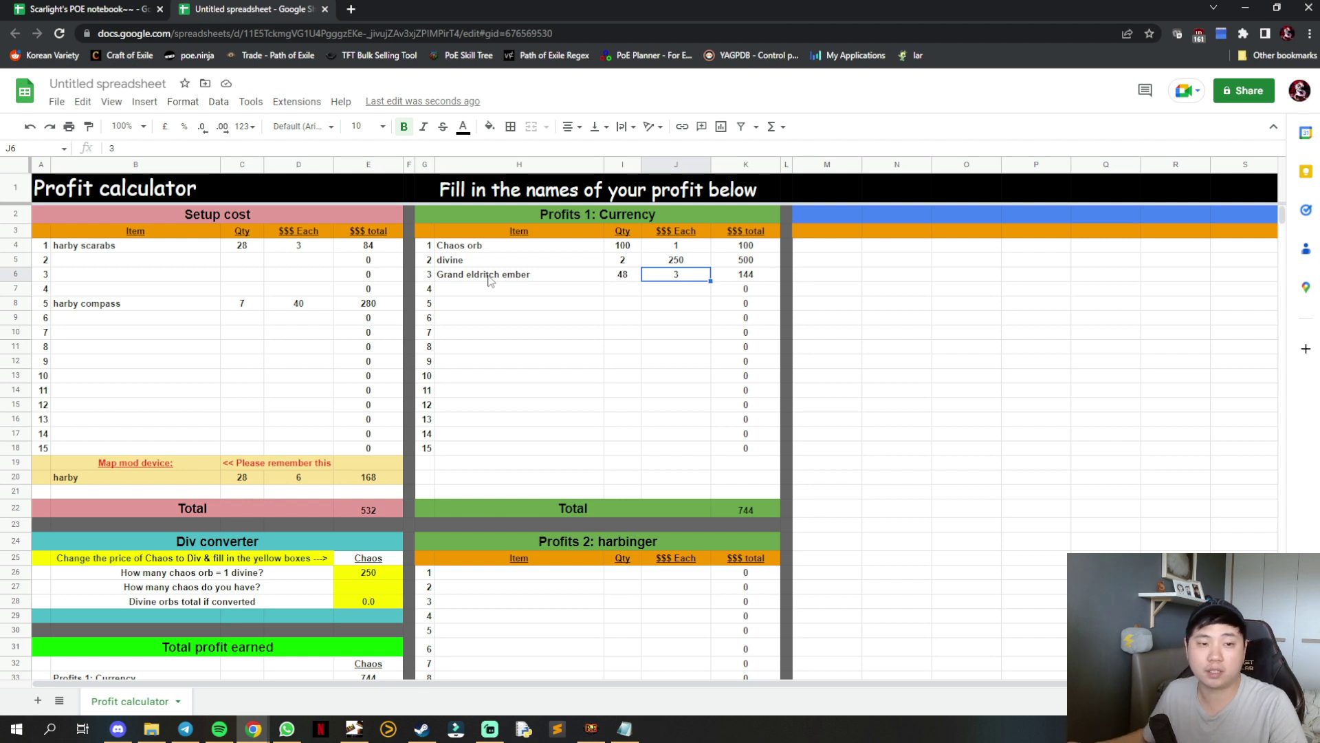
- In a new tab, open poe.ninja's Currency list and filter it by 'eldritch'
left_click(351, 9)
left_click(192, 54)
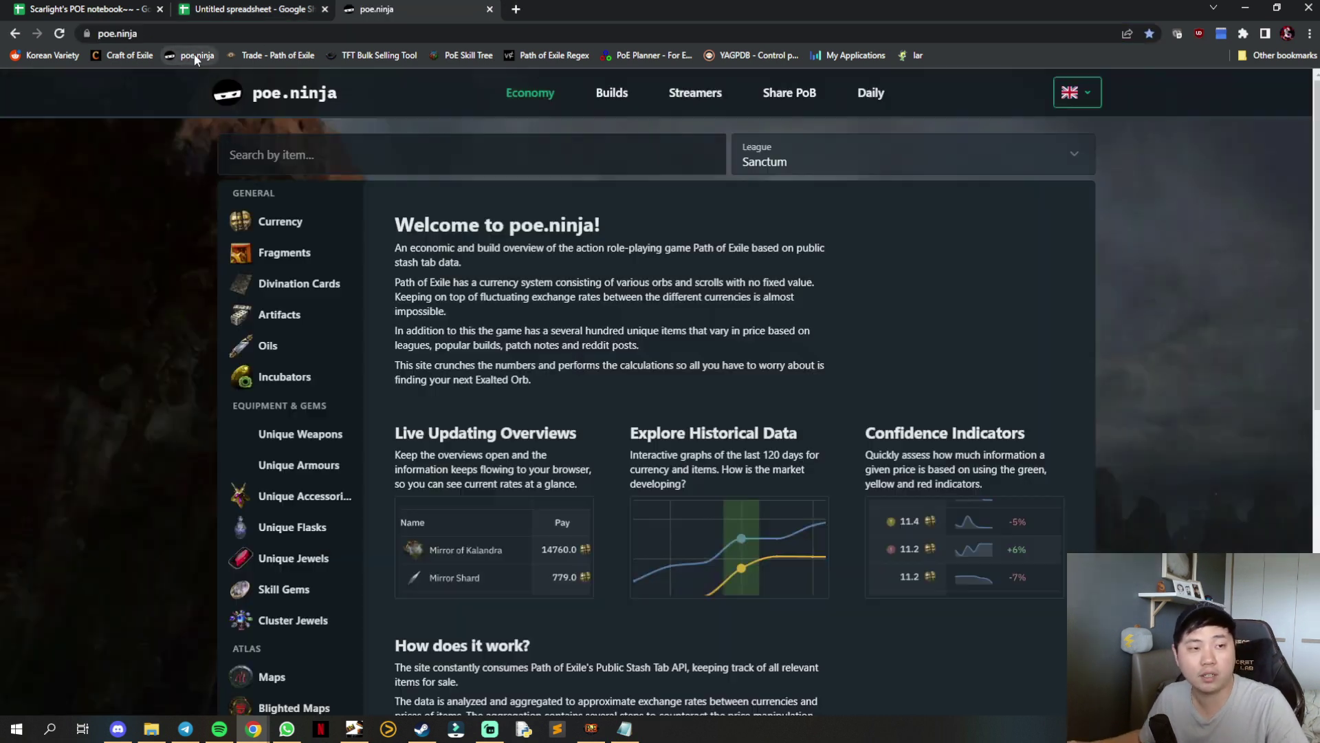
left_click(280, 222)
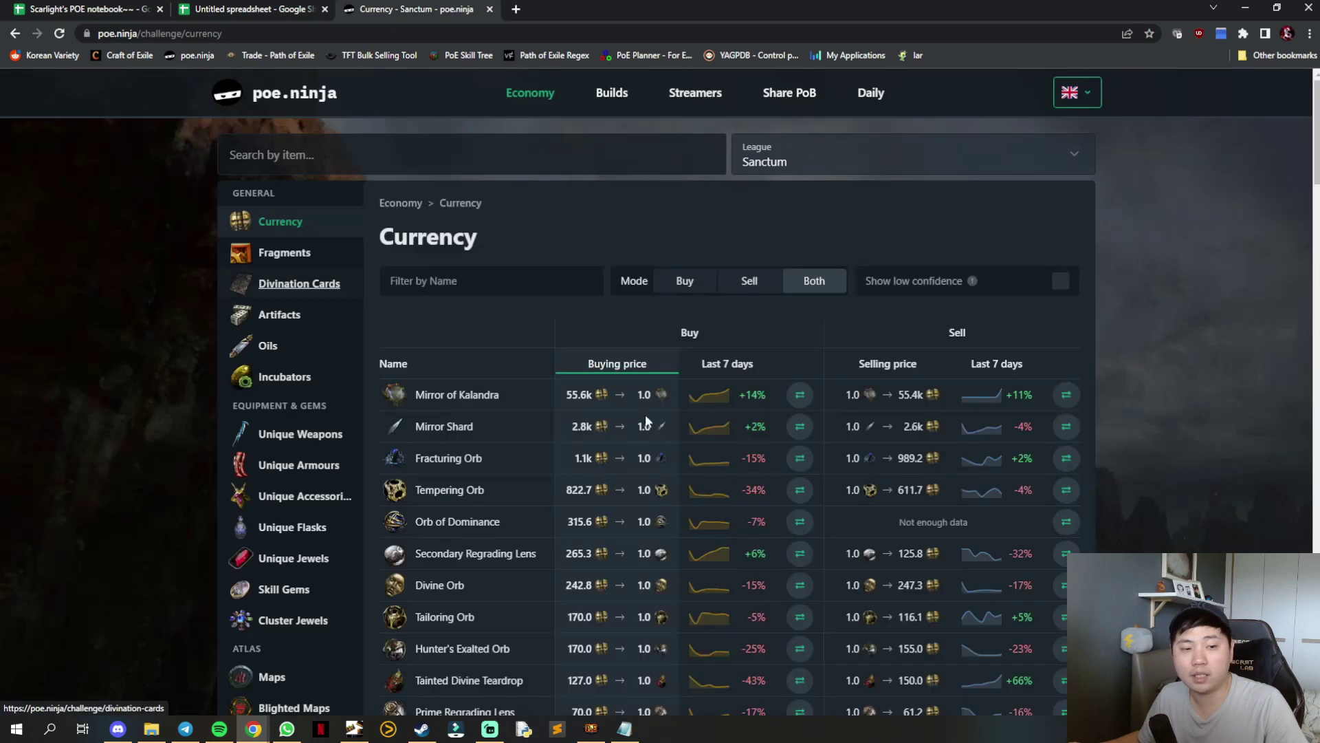
left_click(524, 280)
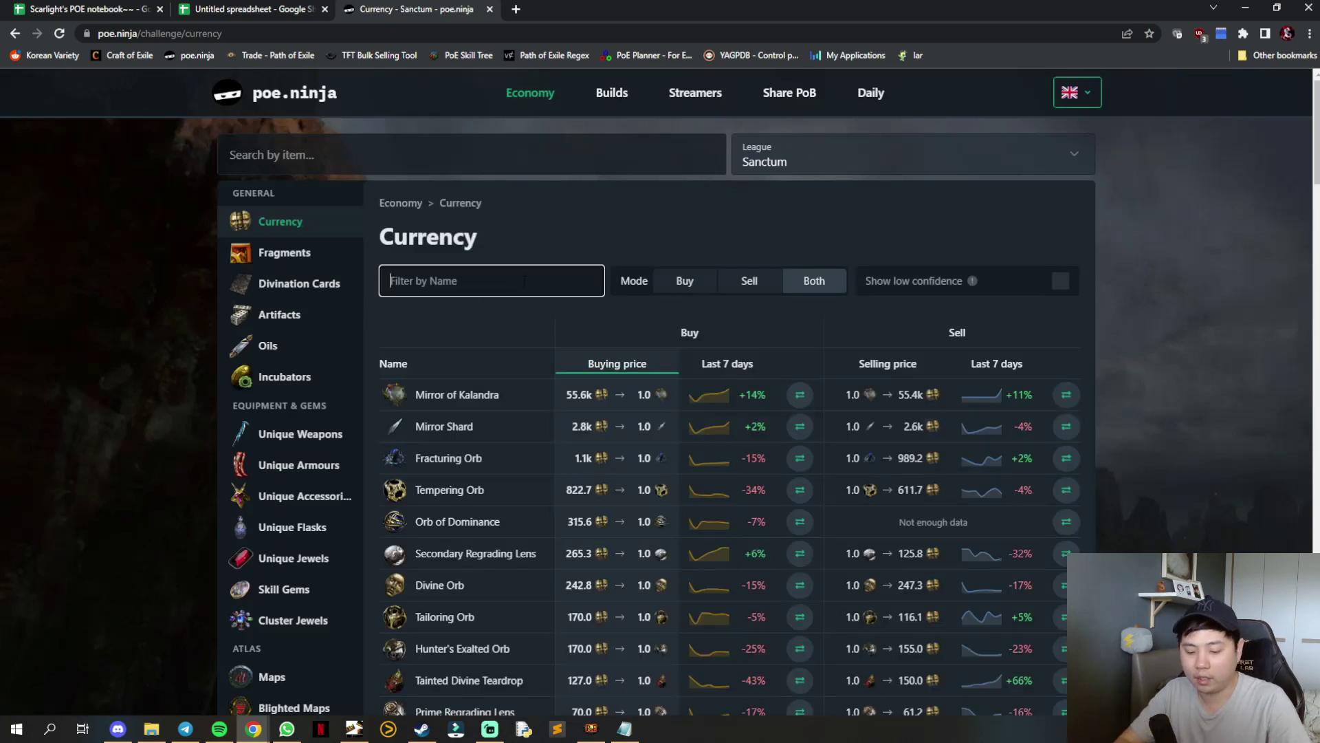
type("eldri")
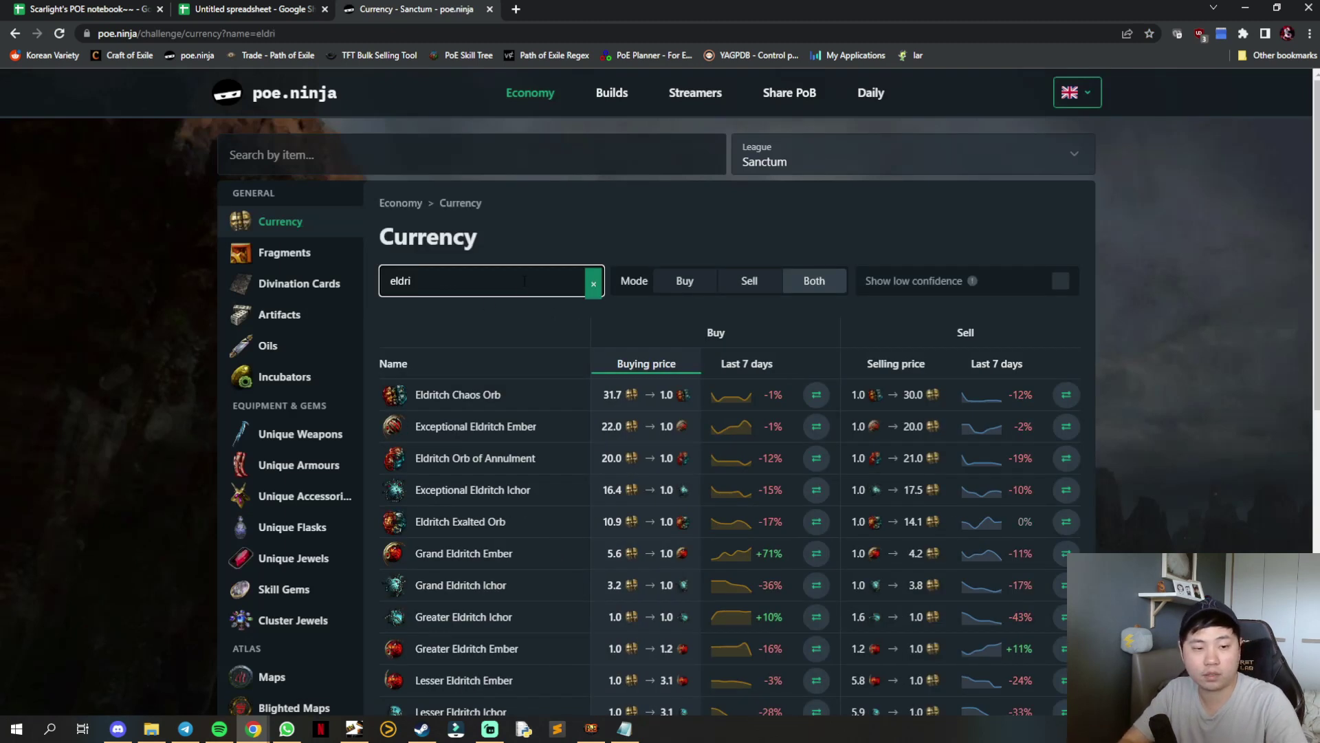
type("tch")
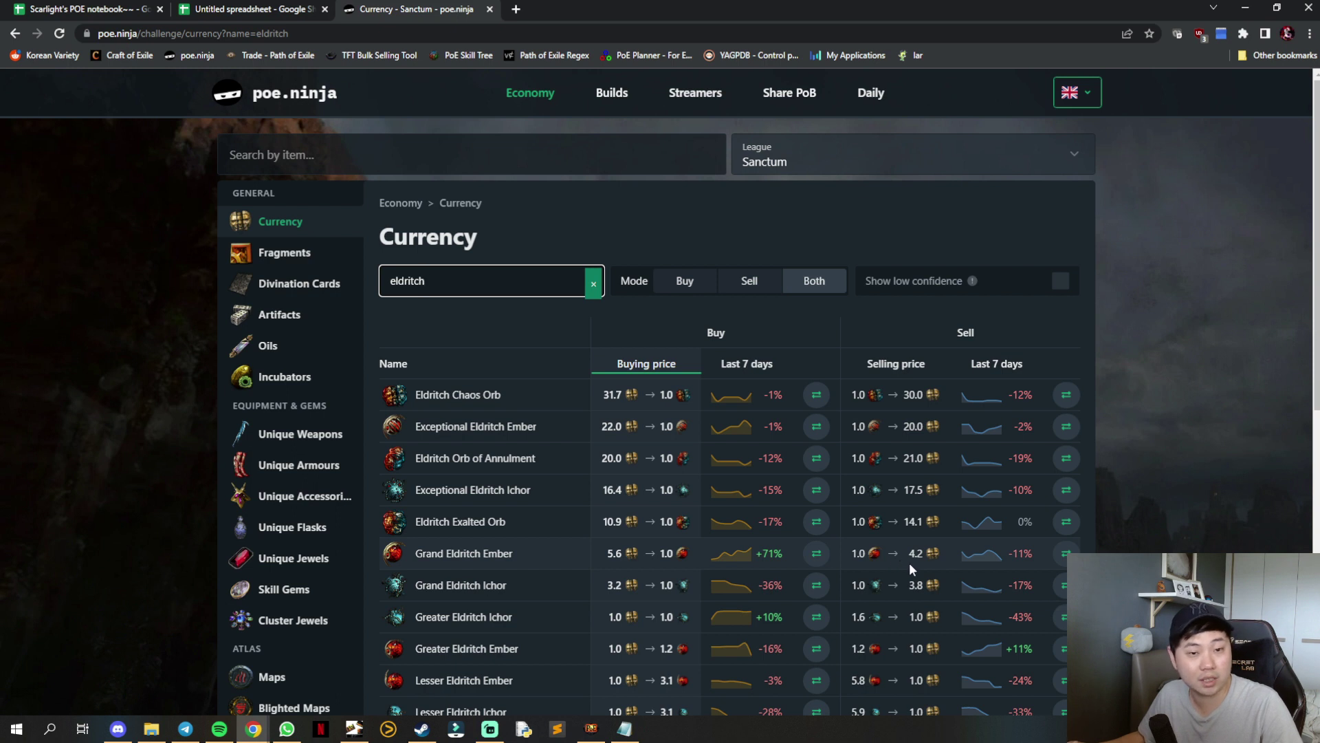
- Update the ember price to 4 and check the Currency total formula
left_click(254, 8)
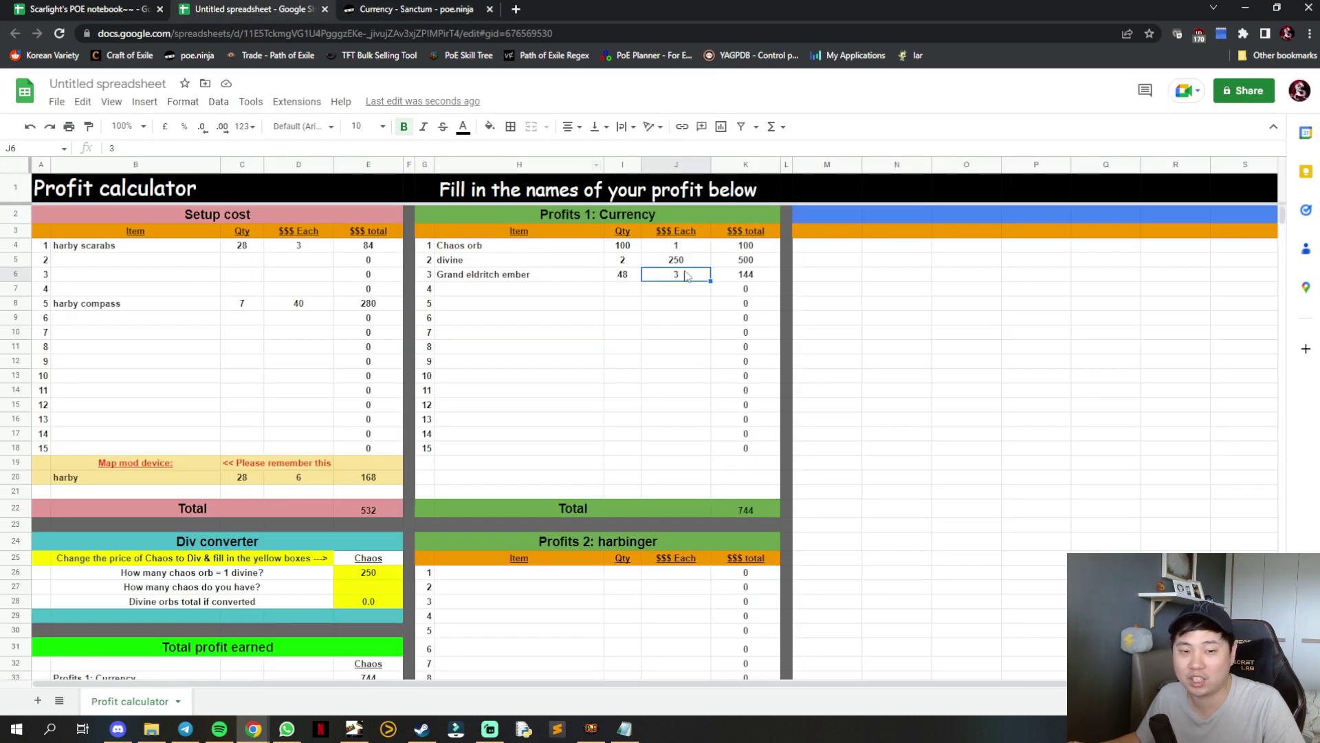
type("4")
key("Return")
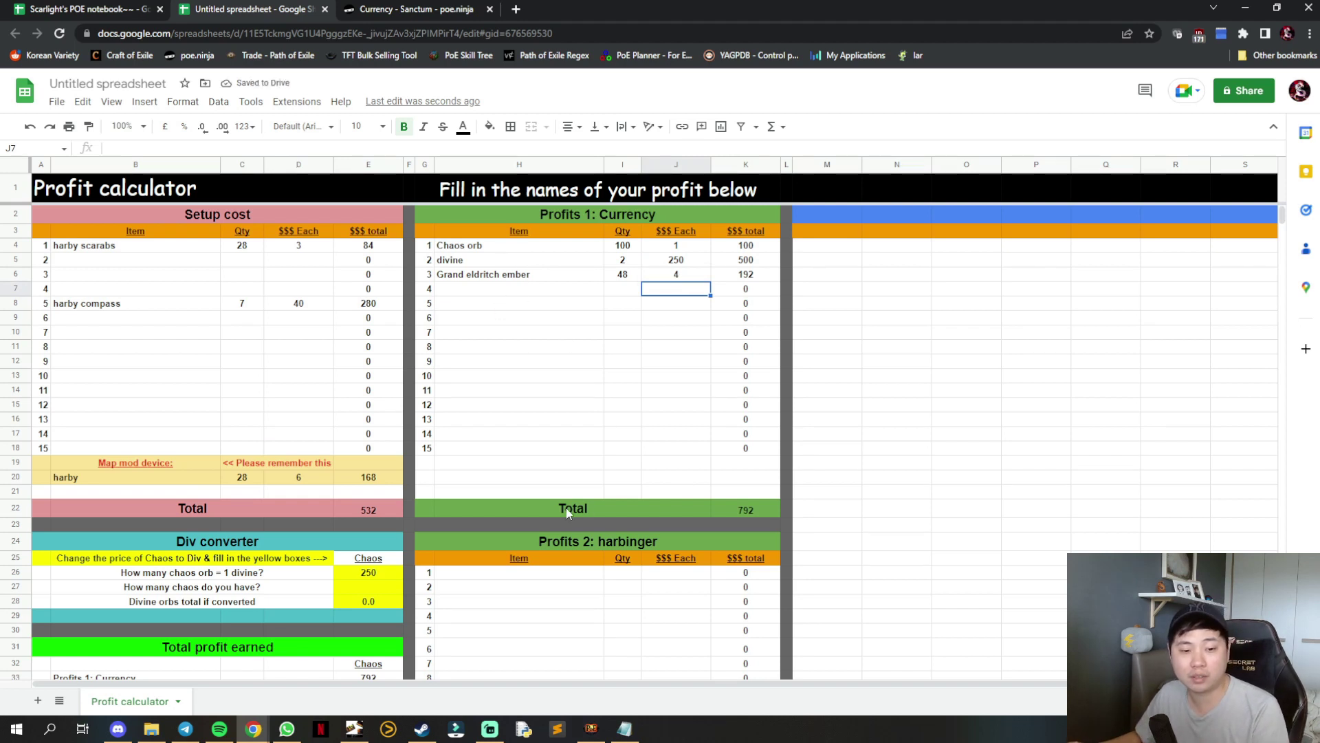
left_click(740, 509)
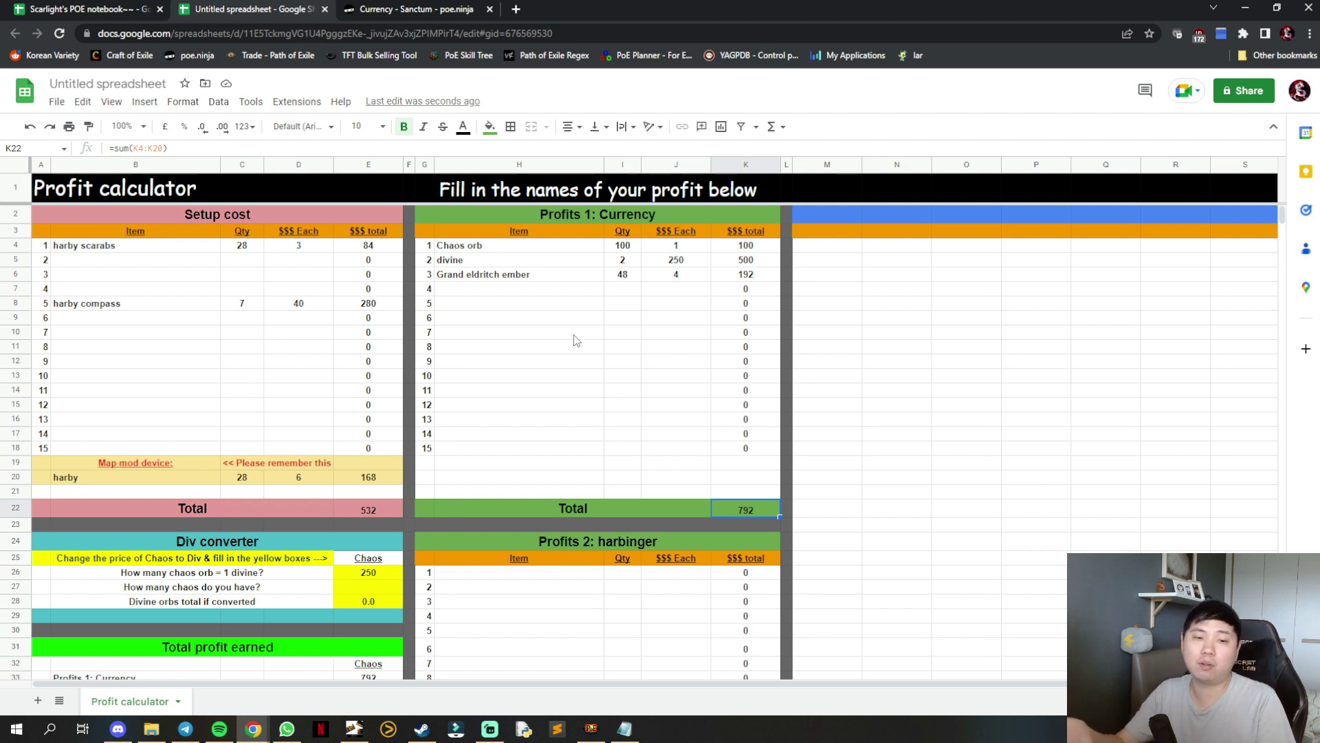
- Add Orb of unmaking, then awakened sextant with quantity 20 at 2.5 each
left_click(568, 289)
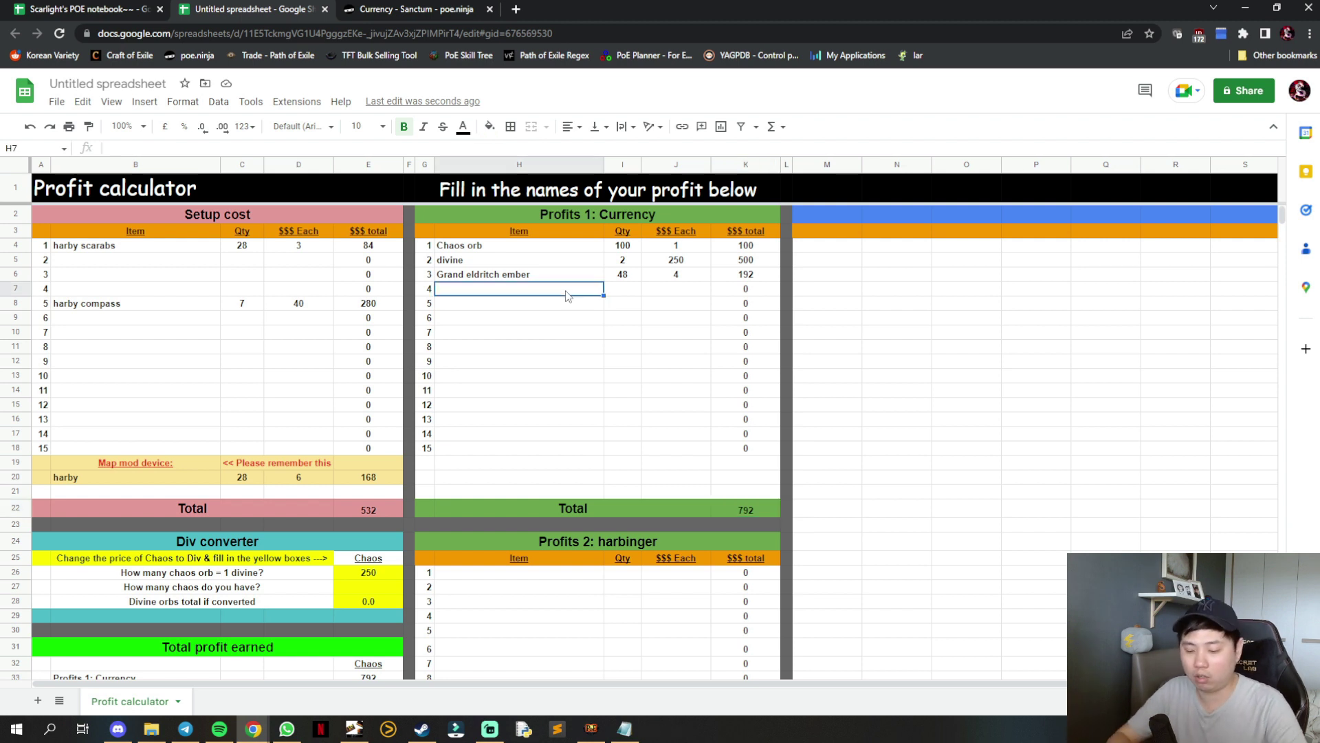
type("Orb of unmaklin")
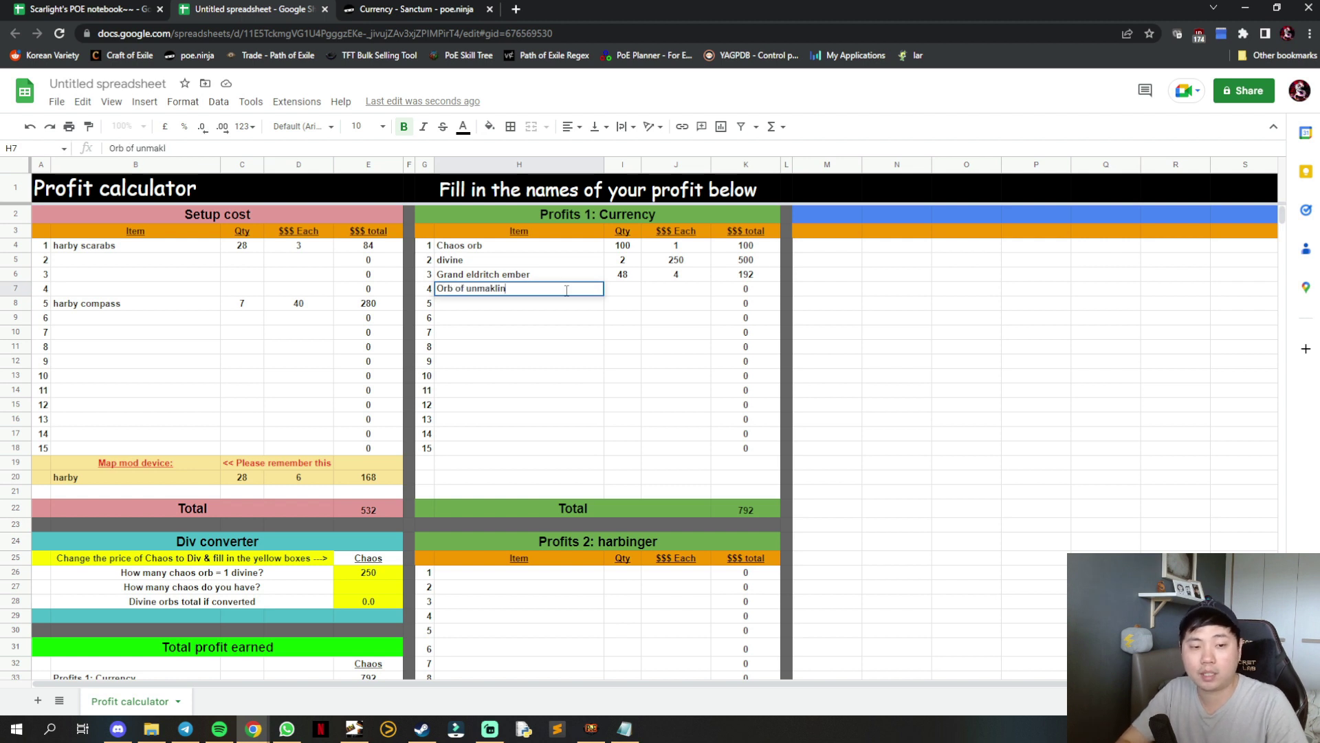
key("BackSpace")
type("ing")
key("Return")
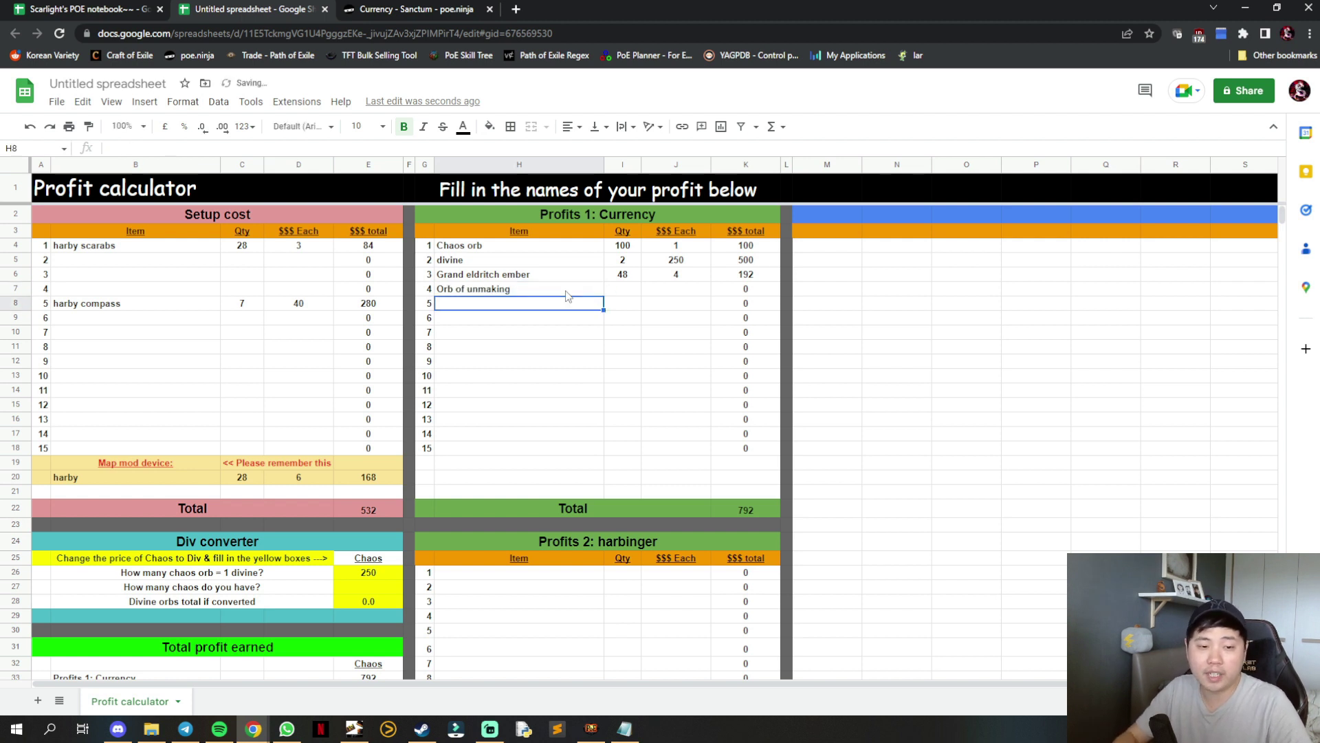
key("Down")
key("Down")
key("Down")
key("Down")
key("Down")
key("Down")
key("Down")
key("Down")
key("Down")
key("Down")
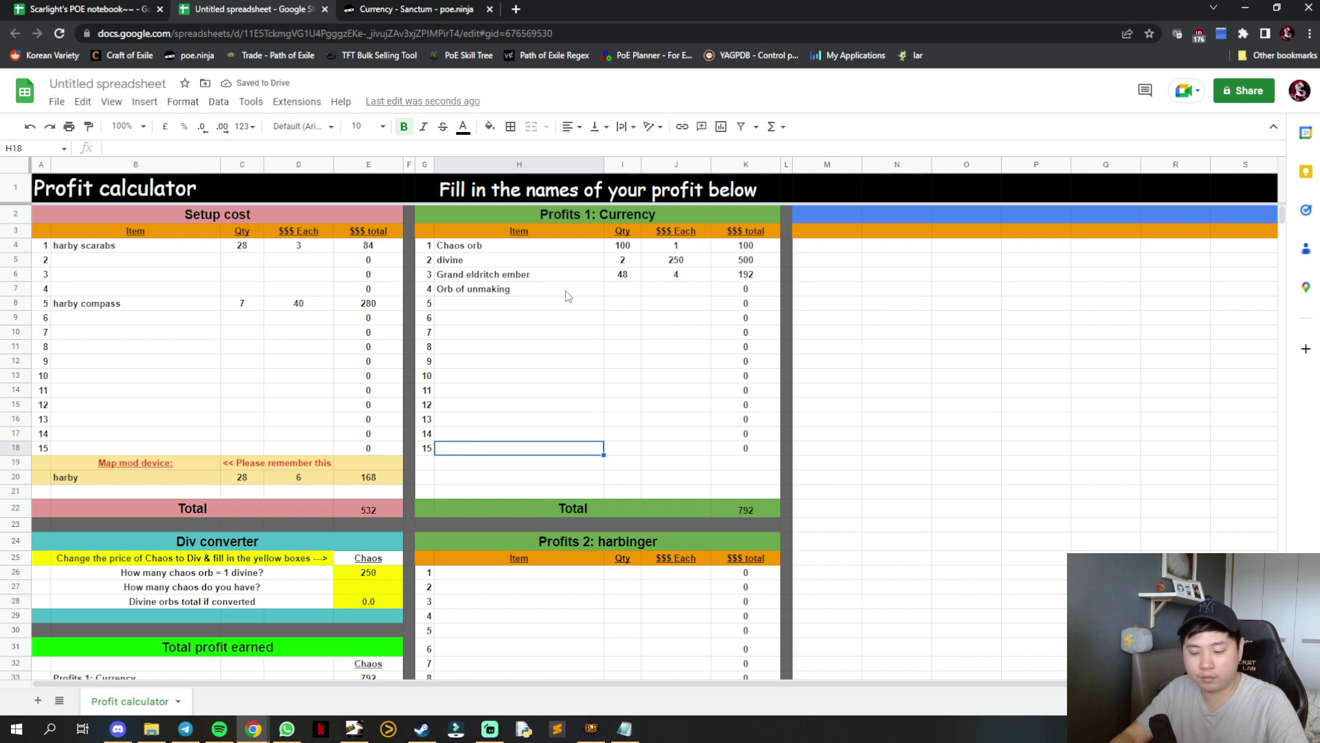
type("awakened sextant")
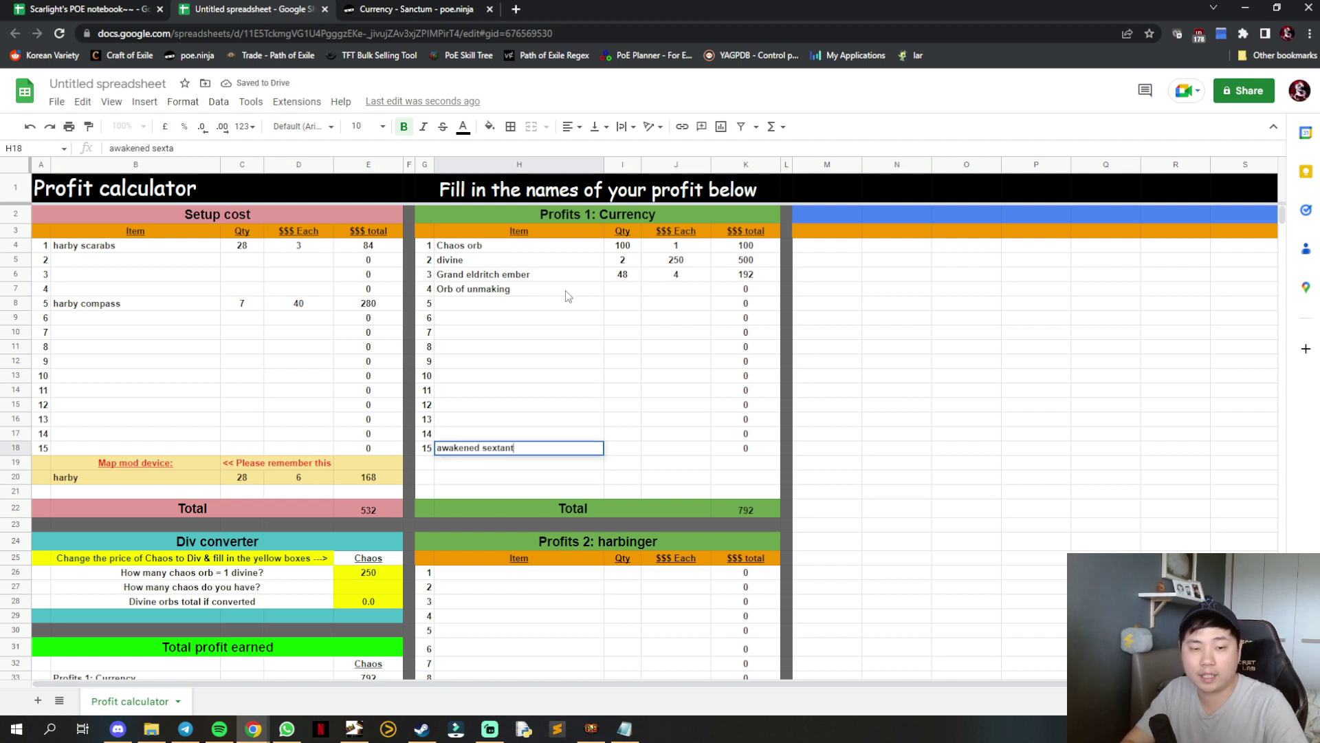
key("Tab")
type("20")
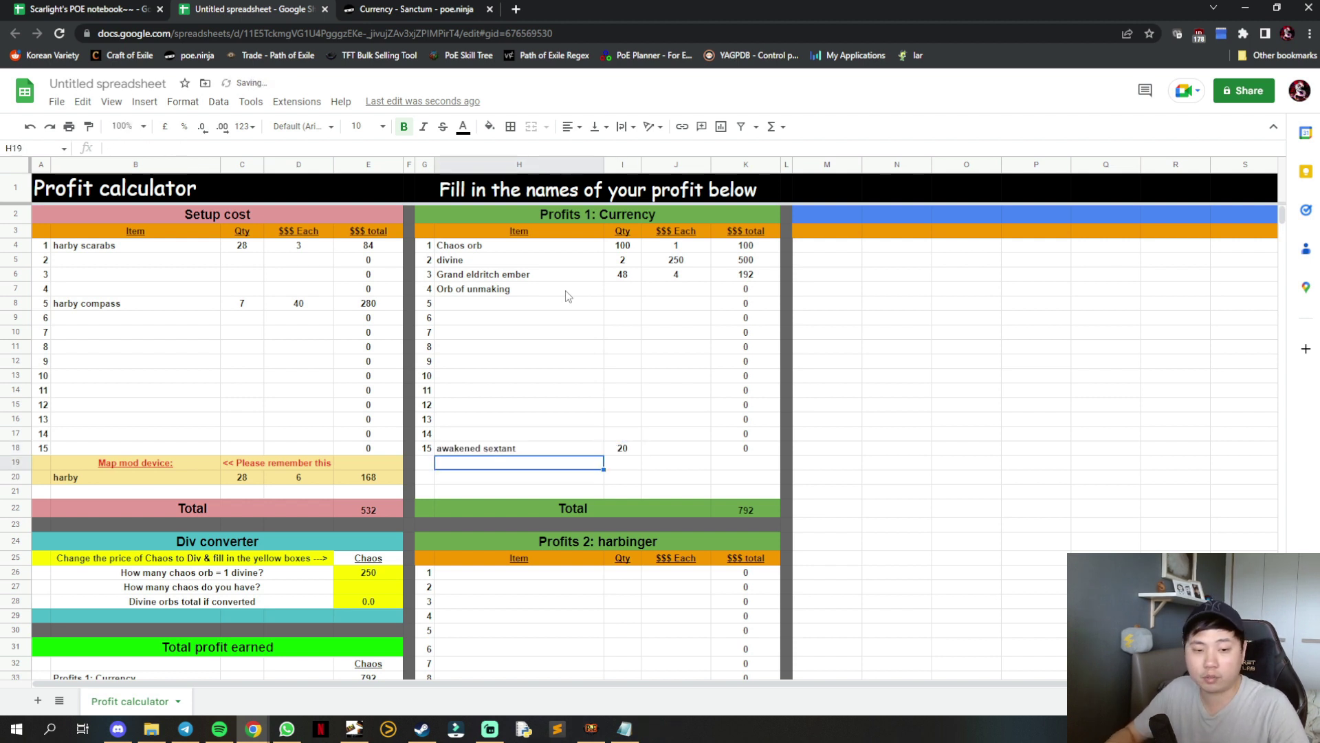
key("Return")
type("2.5")
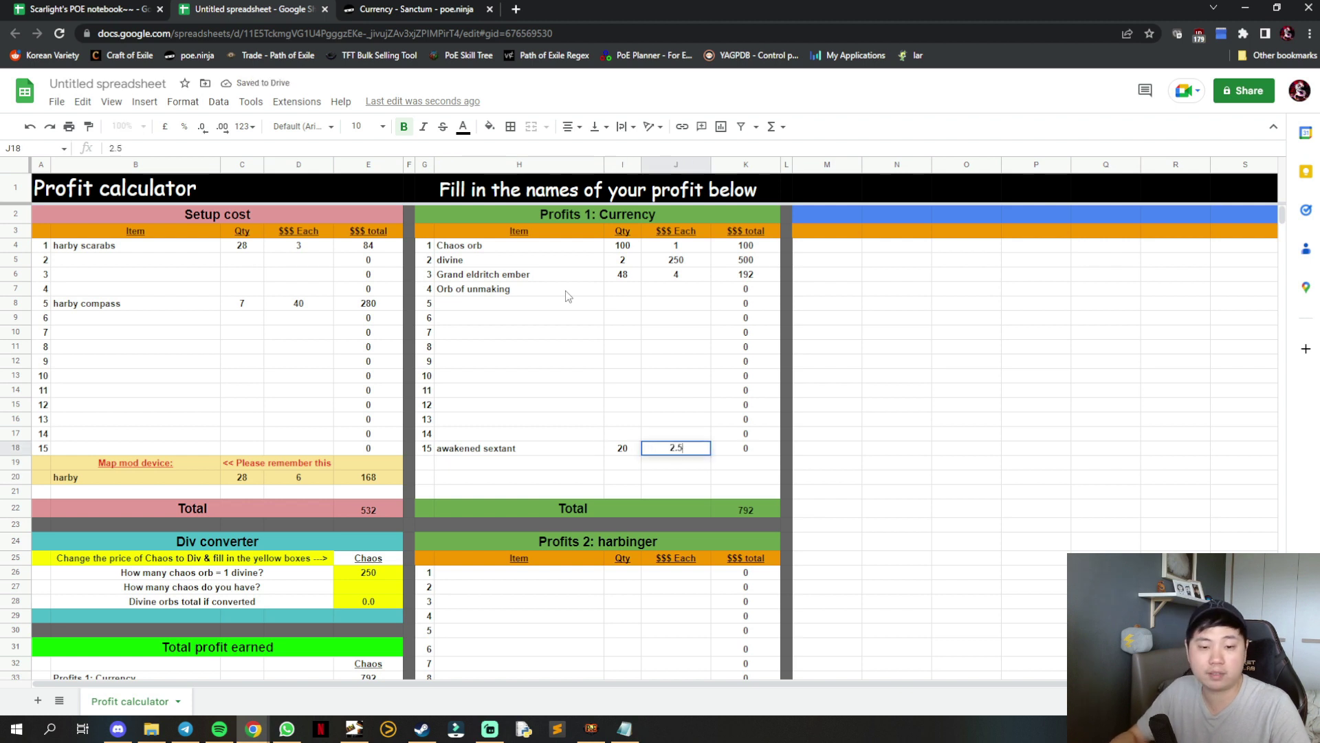
key("Return")
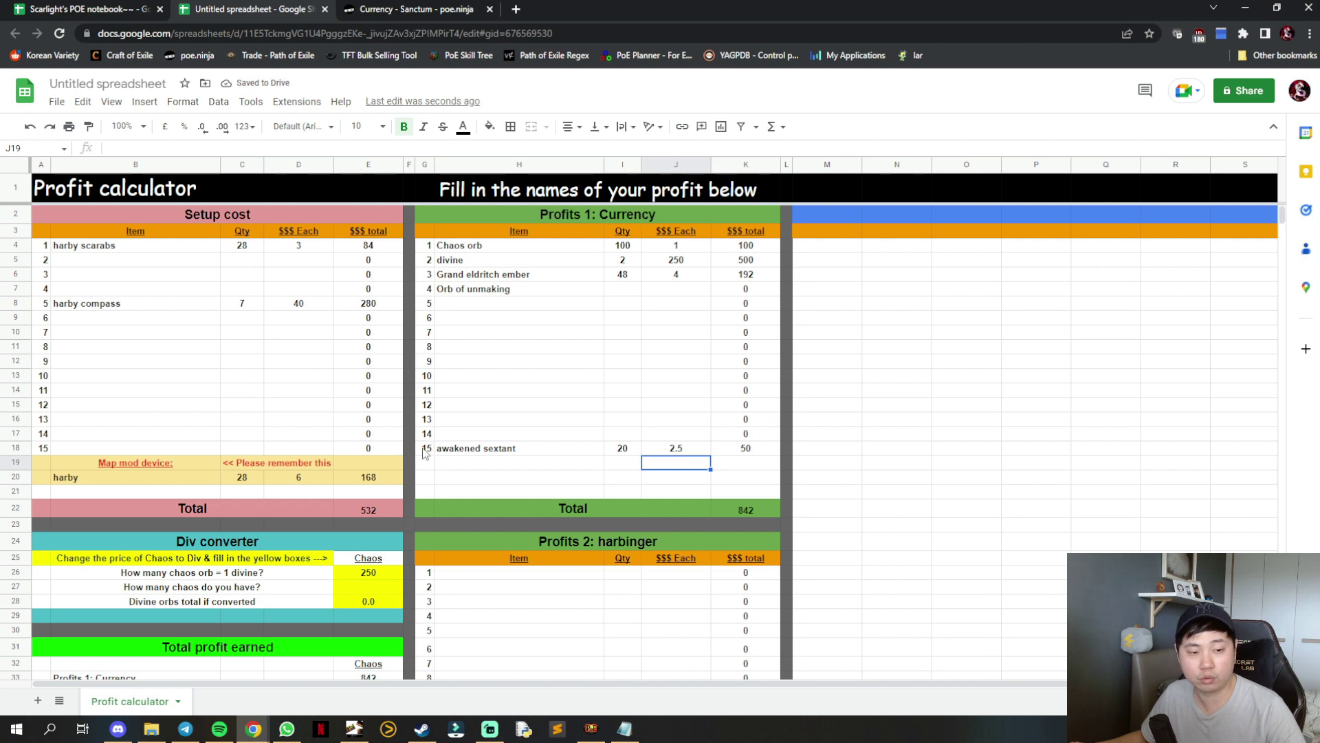
left_click_drag(424, 452, 762, 450)
key("ctrl+c")
left_click_drag(424, 462, 428, 492)
key("ctrl+v")
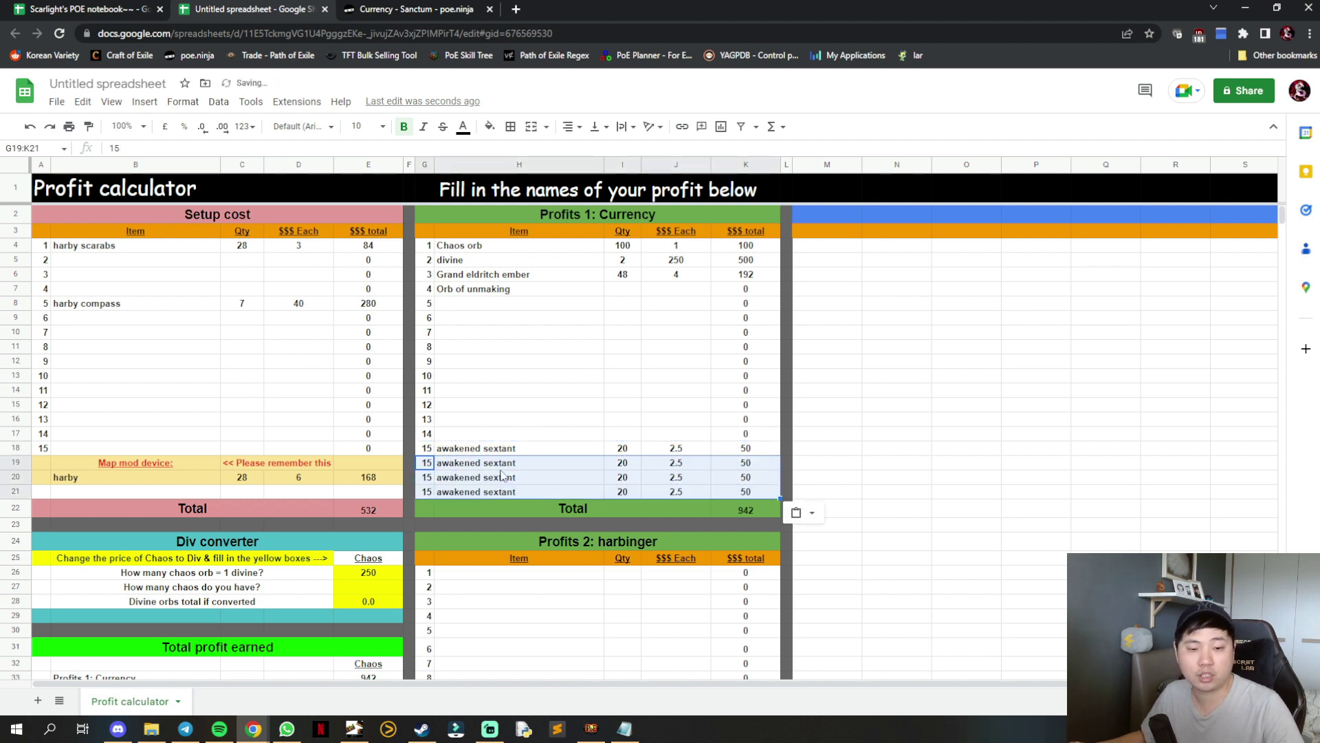
left_click_drag(517, 469, 693, 495)
key("Delete")
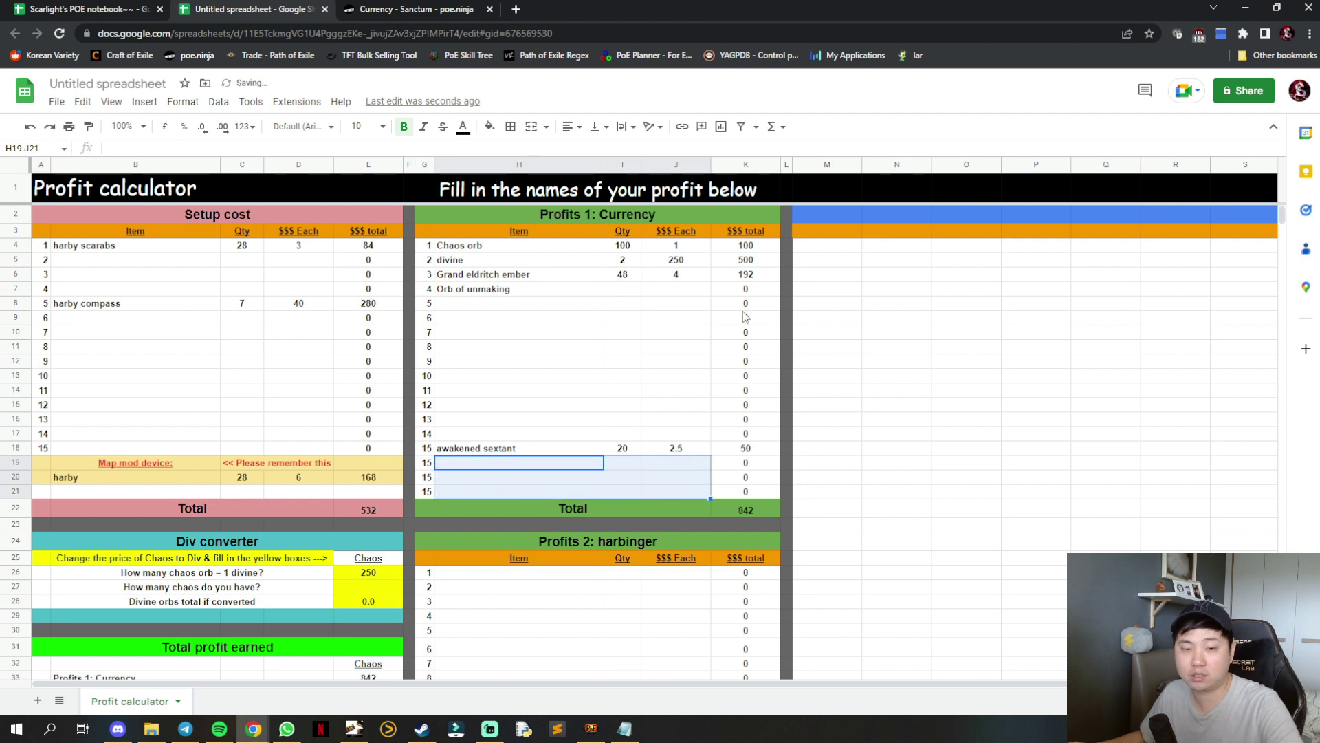
left_click(752, 165)
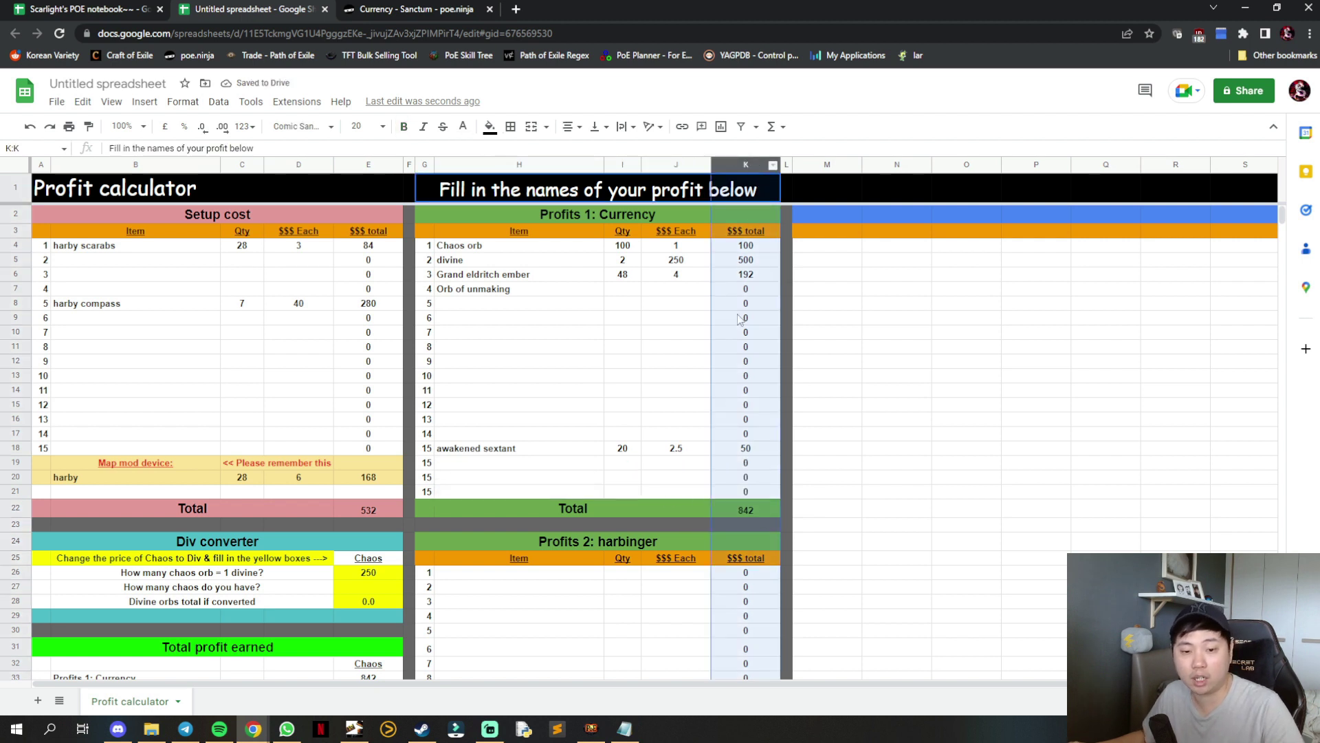
left_click(689, 483)
left_click_drag(428, 462, 750, 493)
key("Delete")
- Enter fracture shards in the first harbinger row, quantity 2 at price 49
left_click_drag(746, 420, 744, 432)
scroll(745, 432, "down", 3)
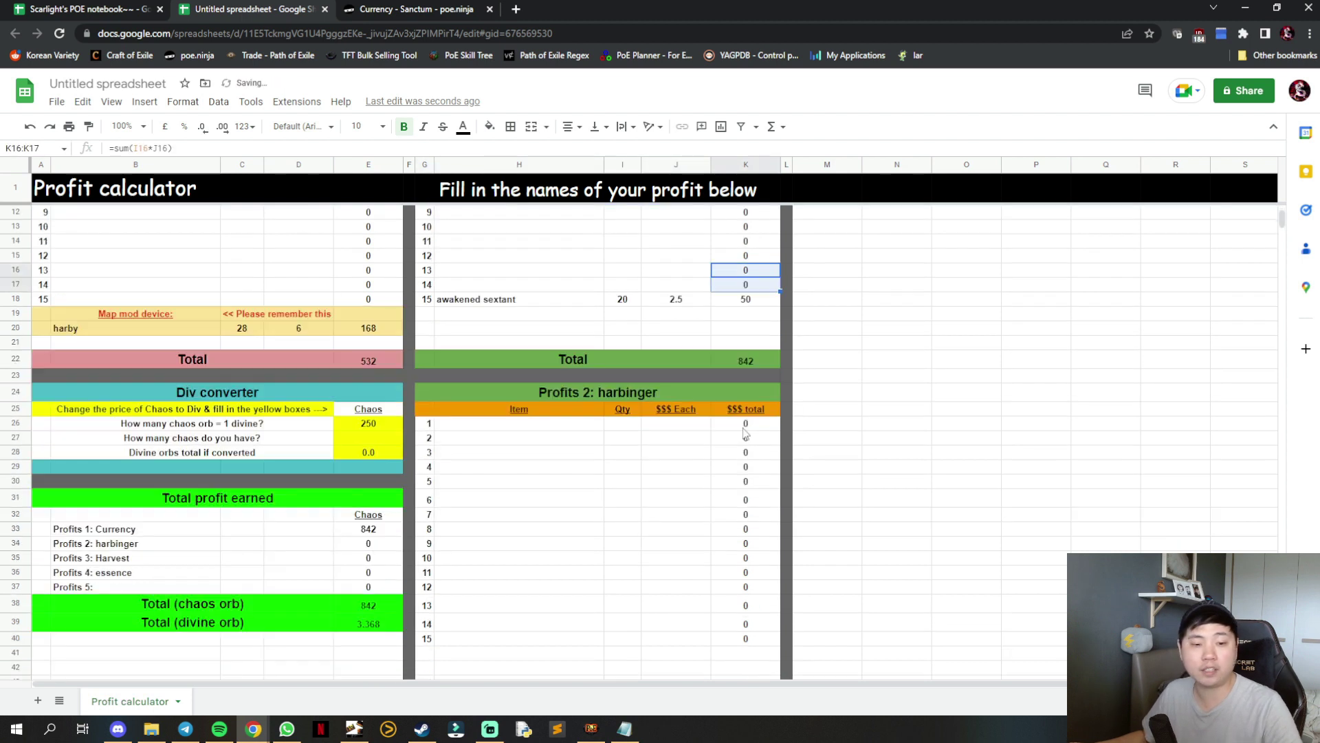
scroll(745, 434, "down", 3)
scroll(702, 407, "up", 1)
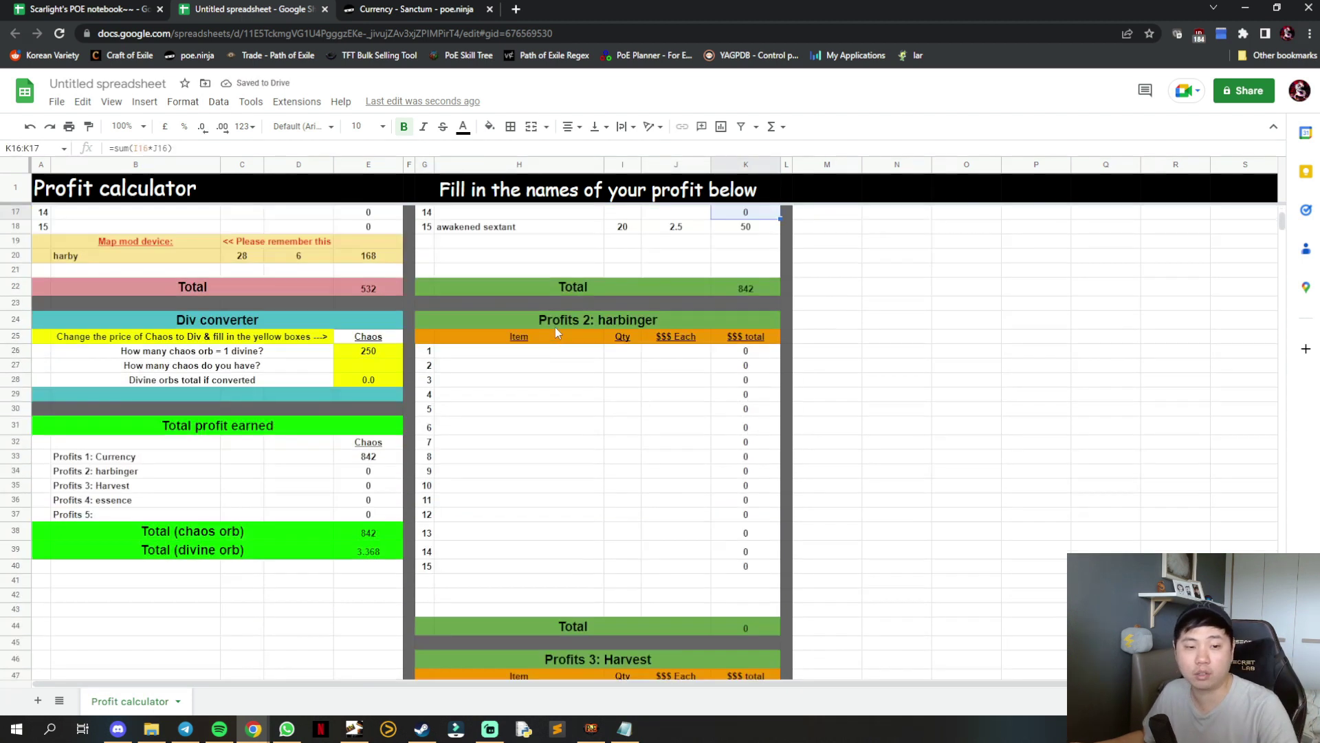
left_click(544, 352)
type("fracture")
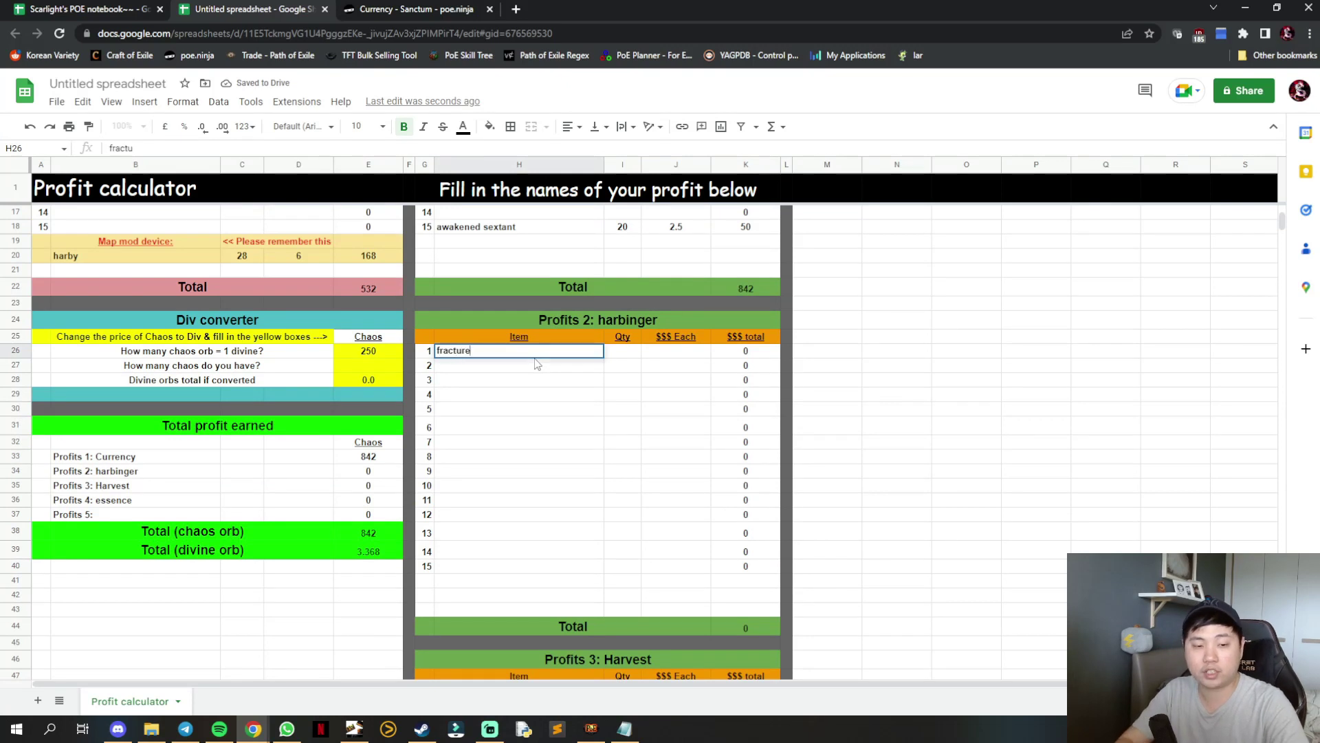
type(" shar")
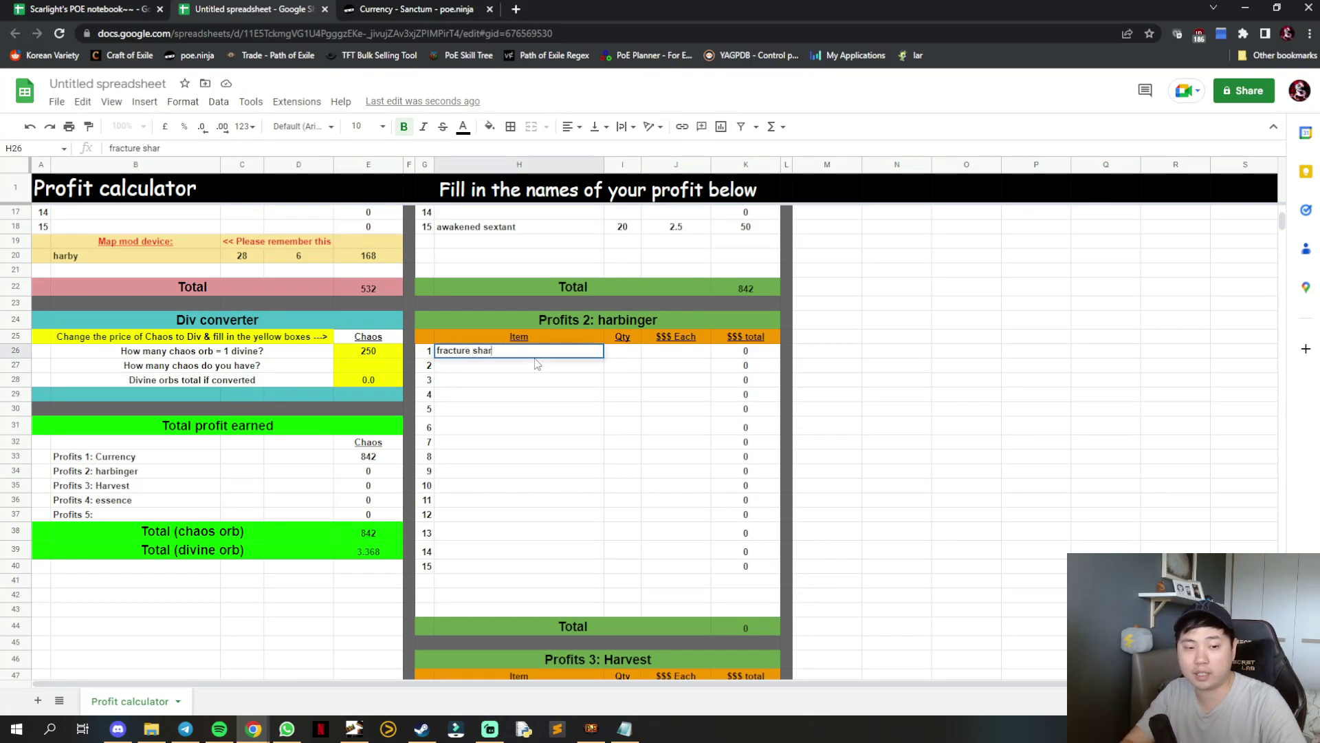
type("ds")
key("Tab")
type("1")
key("Tab")
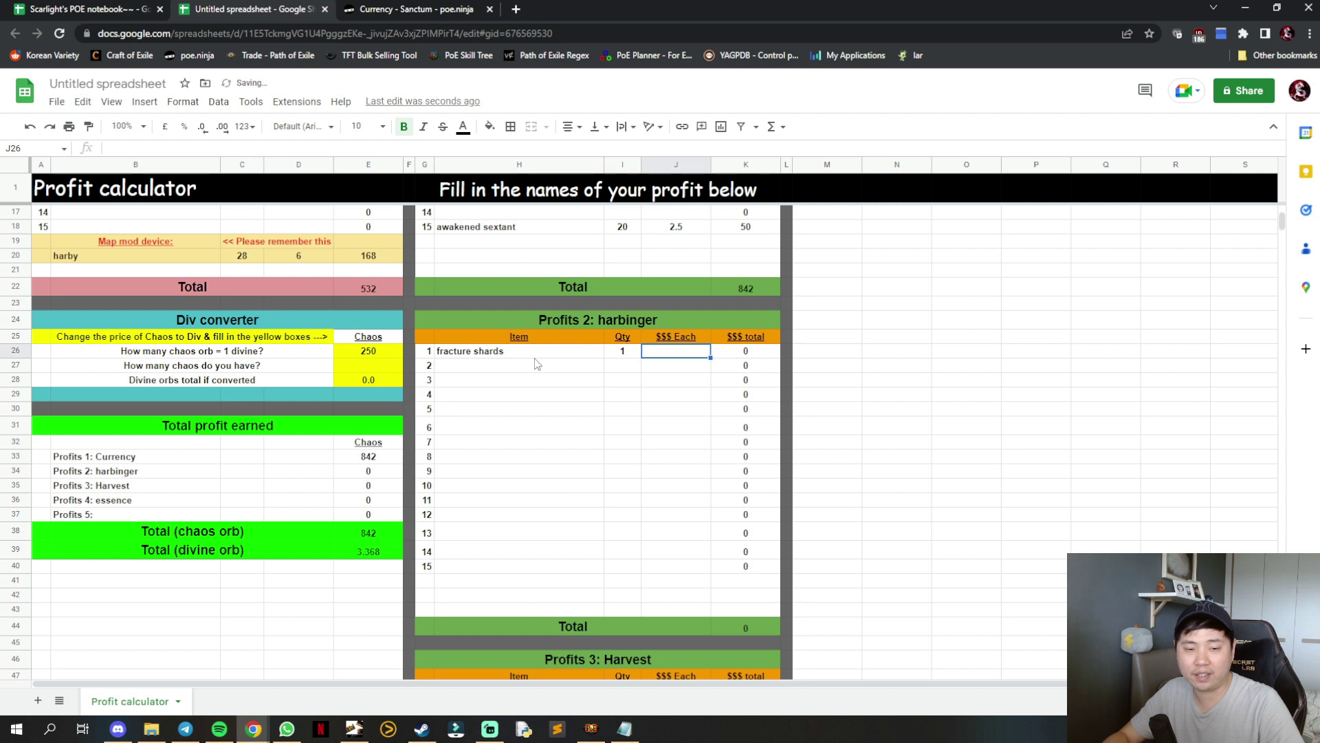
key("Left")
type("2")
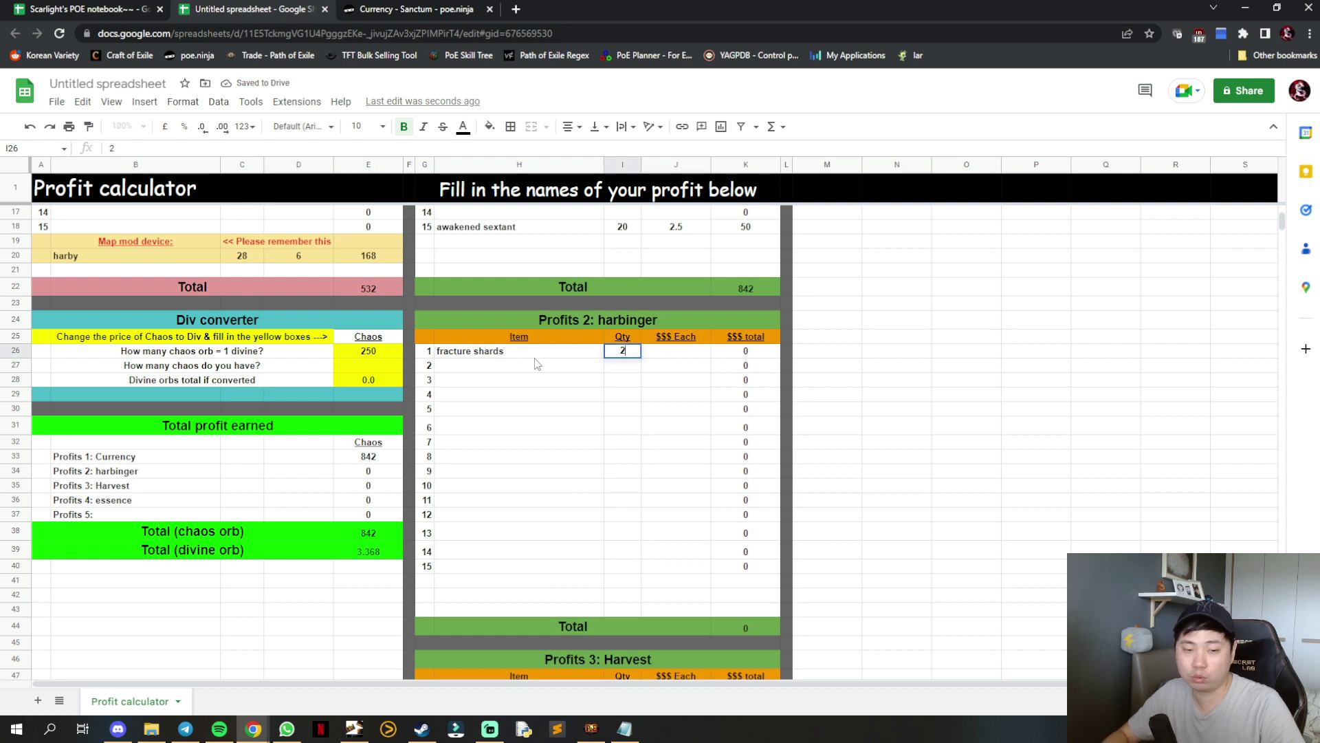
key("Tab")
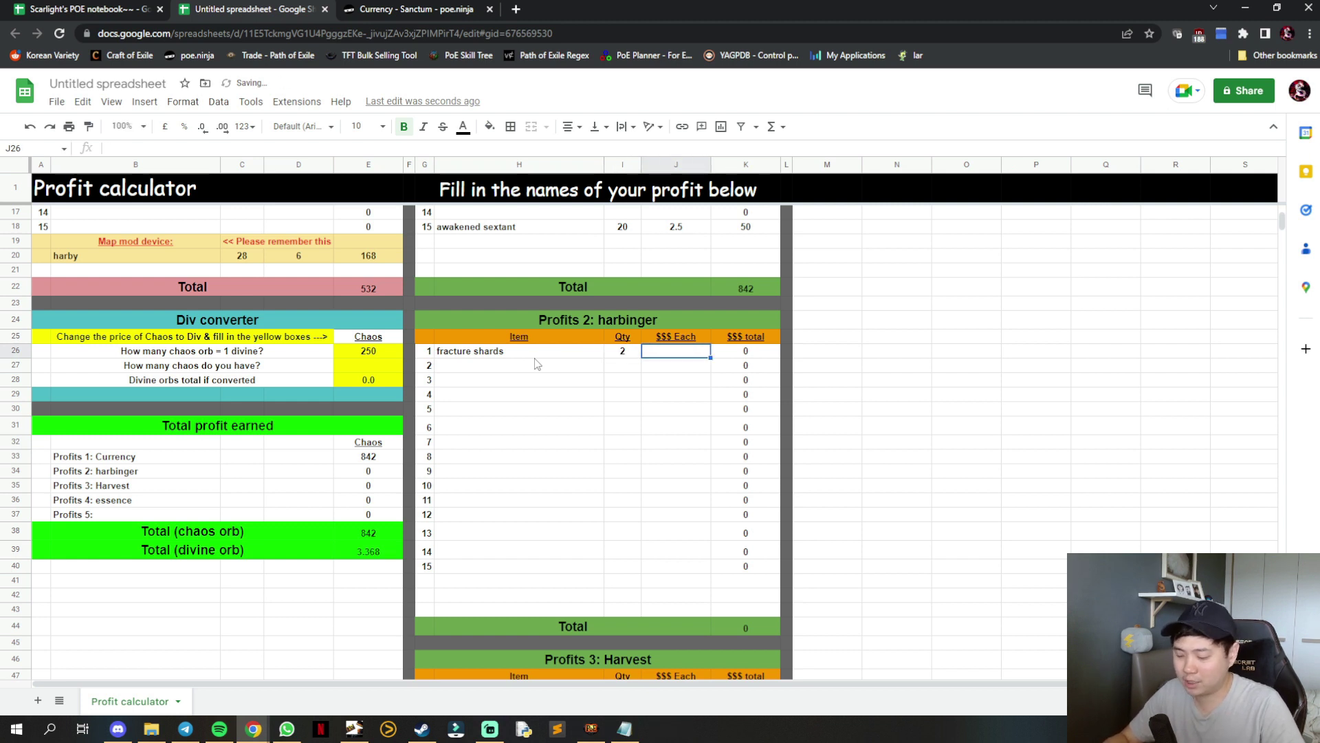
type("49")
key("Return")
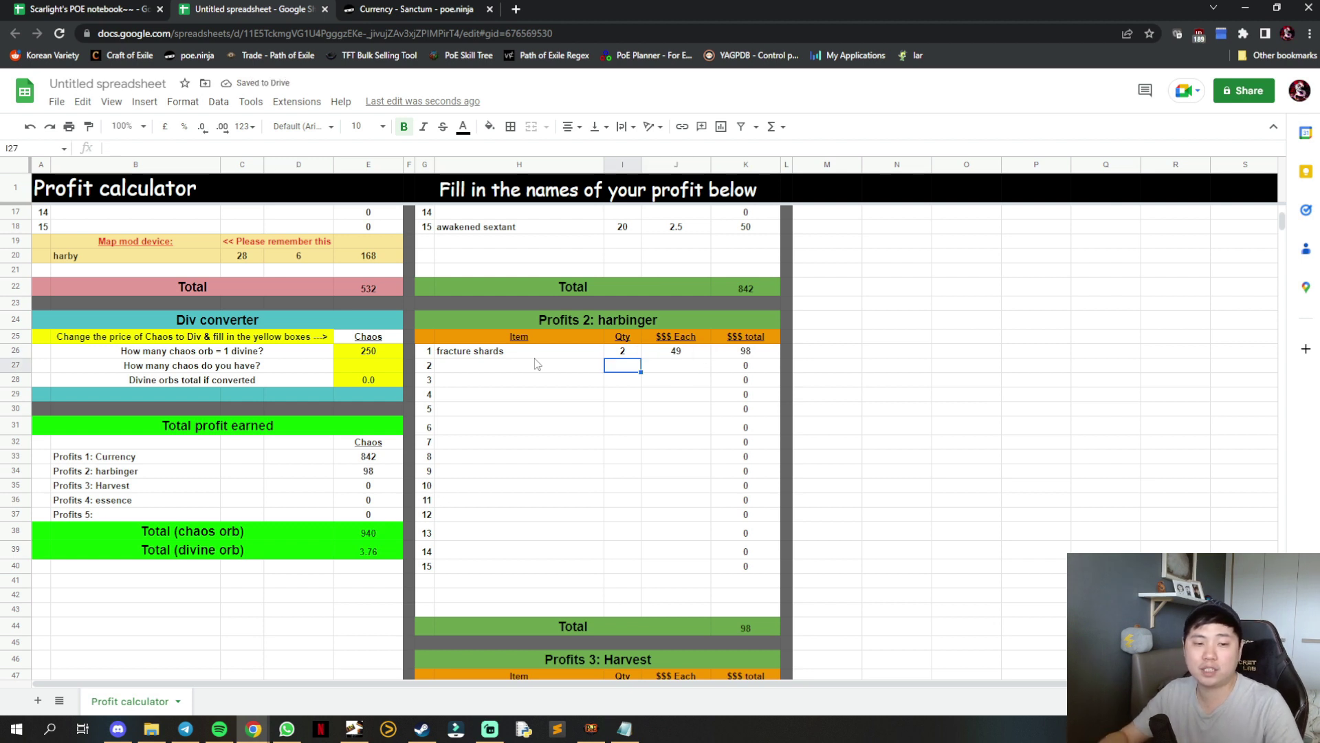
- Add ancient orb, quantity 11 at price 10, and check the profit sums
left_click(537, 365)
type("ancient")
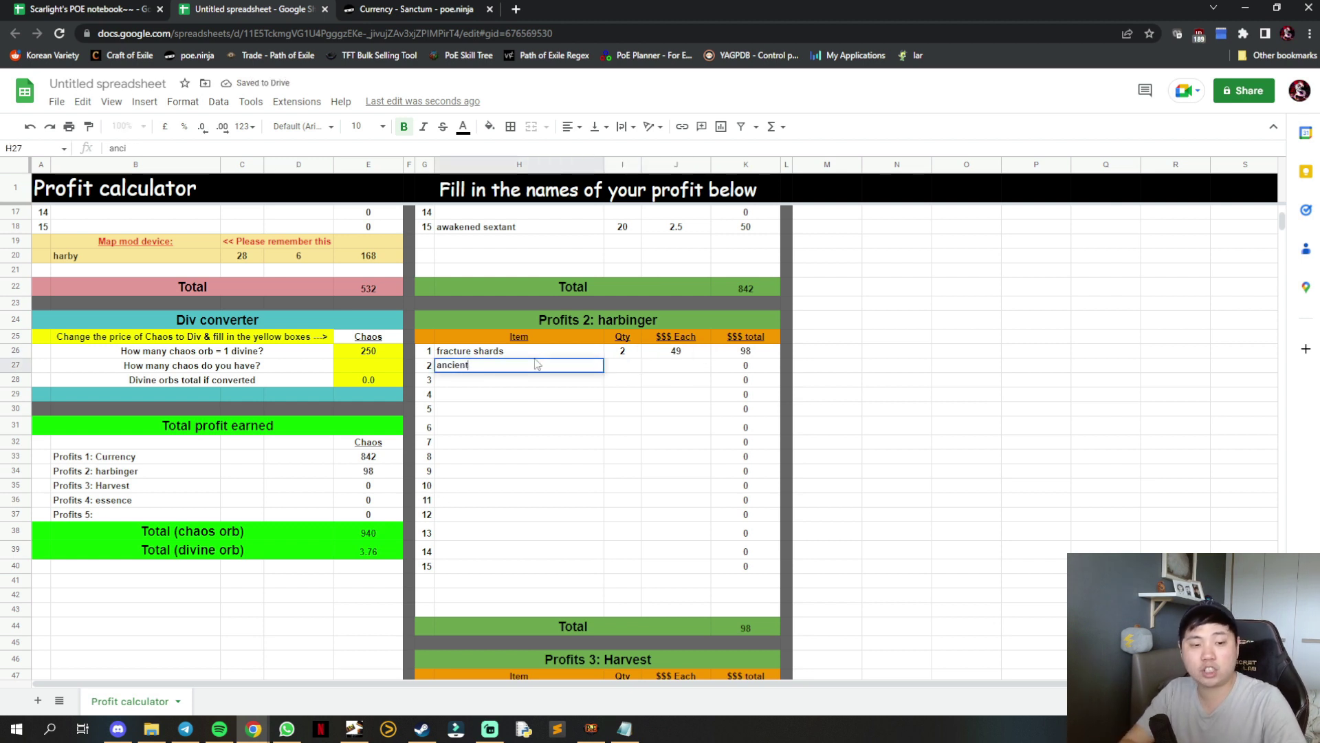
type(" orb")
key("Tab")
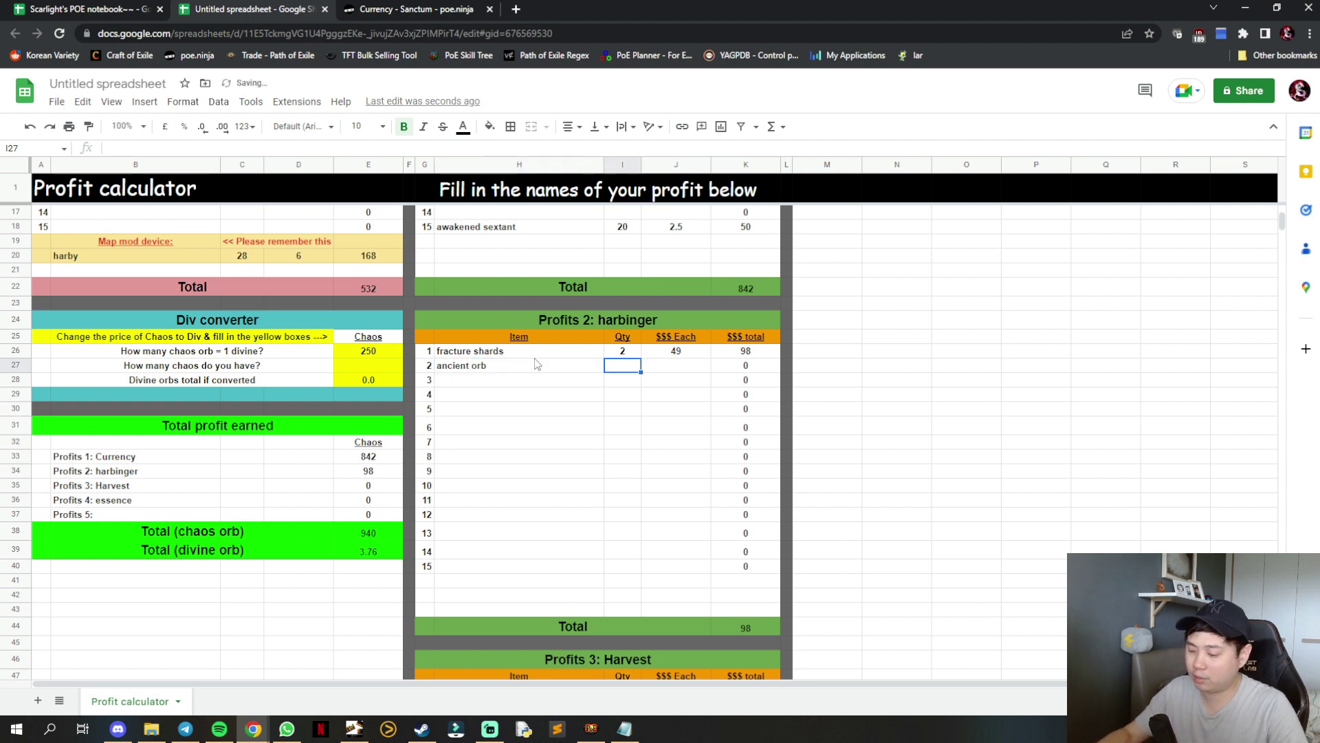
type("11")
key("Tab")
type("10")
key("Return")
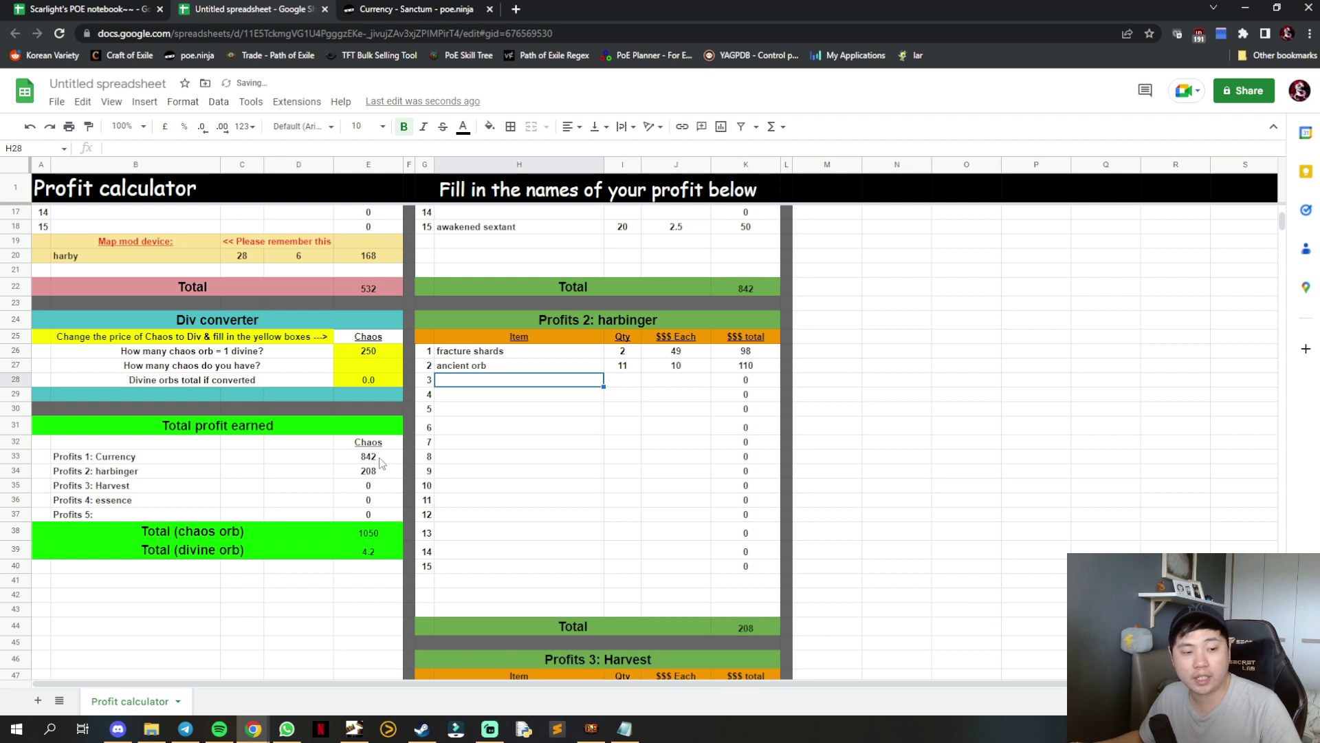
left_click_drag(378, 457, 374, 476)
- Review the filled profit tables, including the awakened sextant entry, then open Windows search
left_click(562, 456)
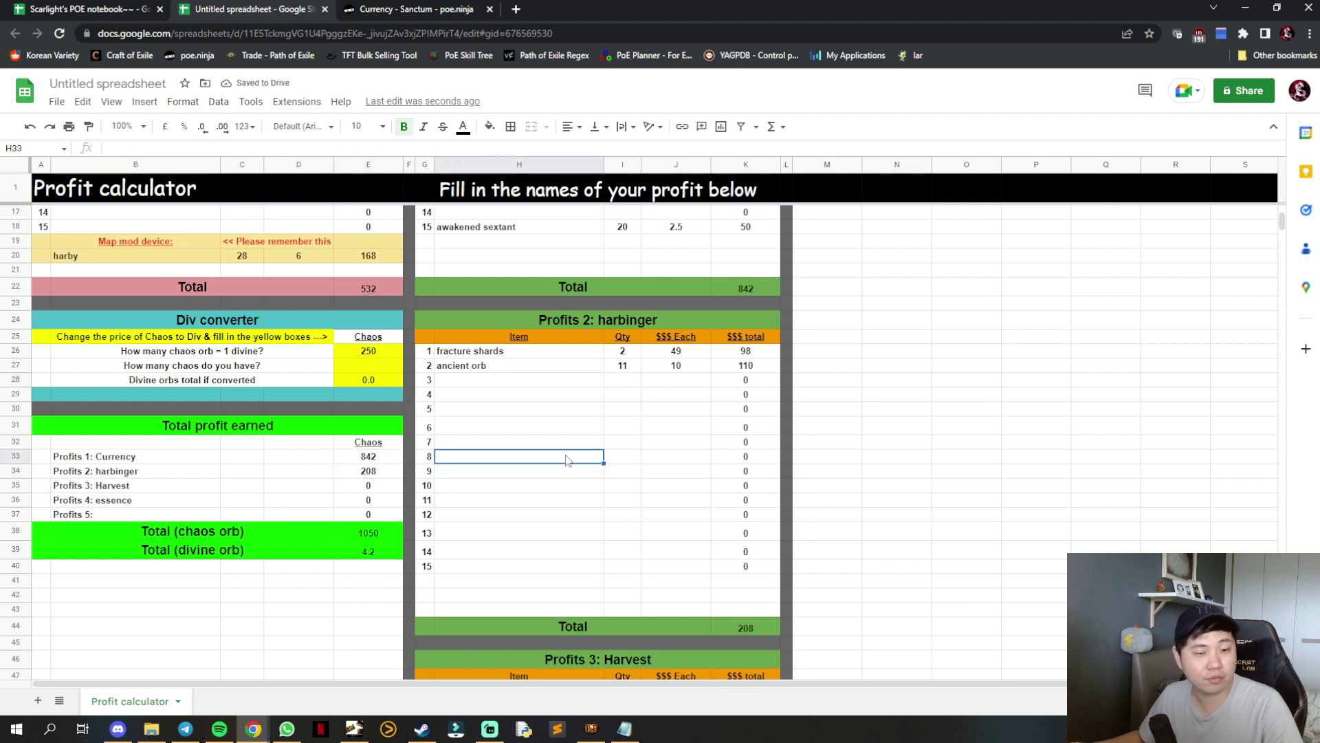
scroll(571, 453, "down", 10)
scroll(574, 451, "up", 13)
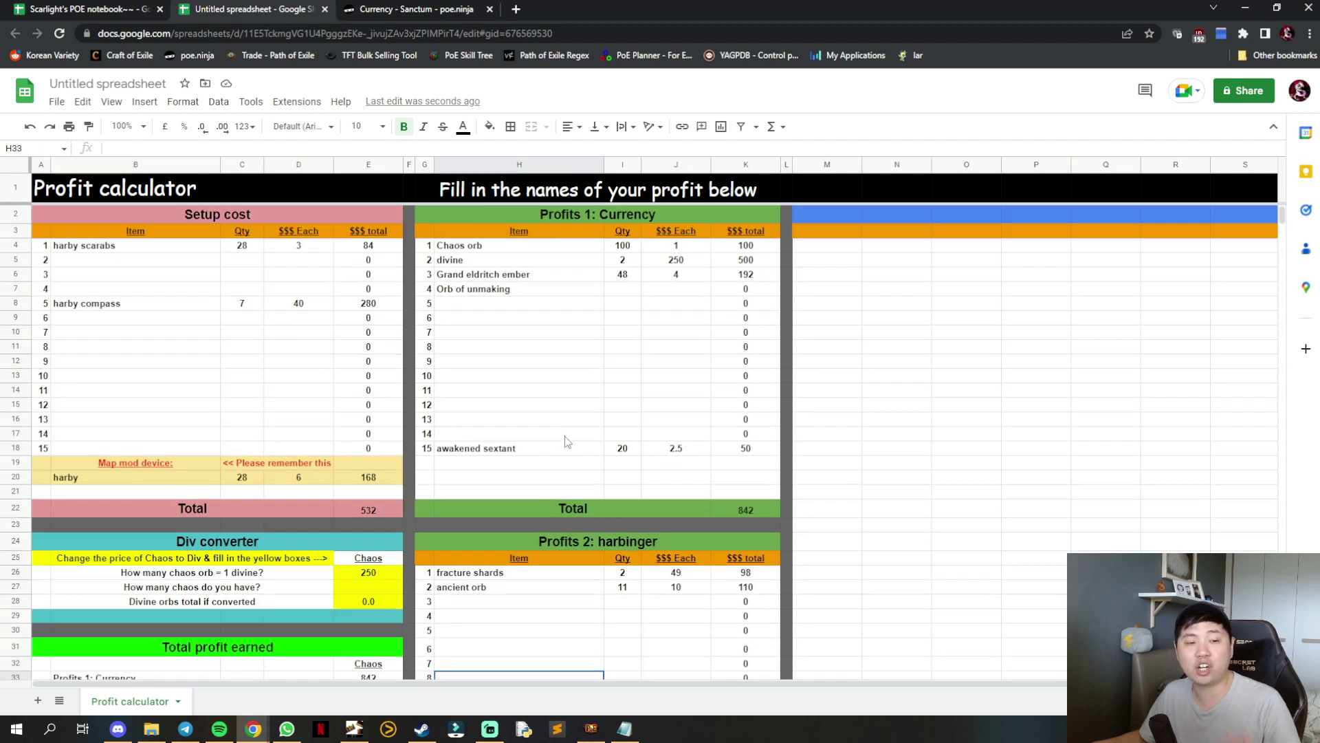
scroll(564, 438, "down", 3)
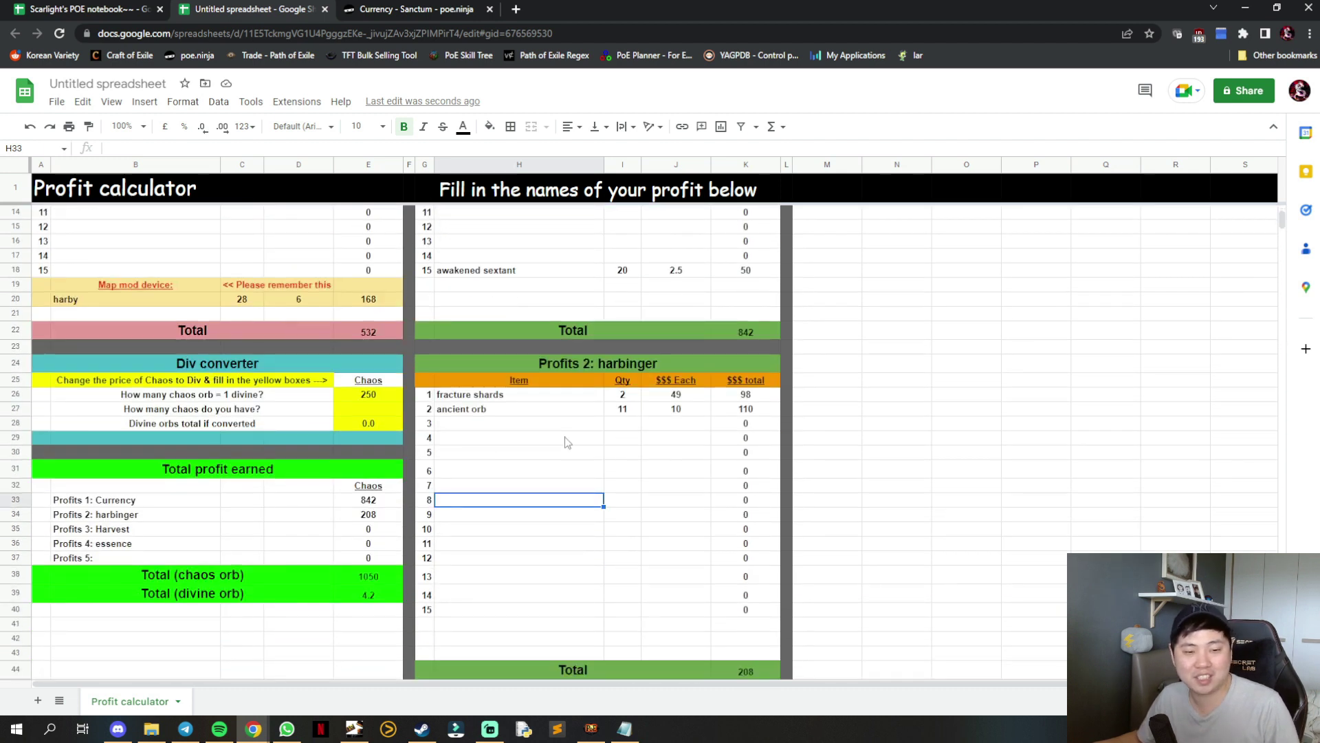
scroll(566, 442, "up", 3)
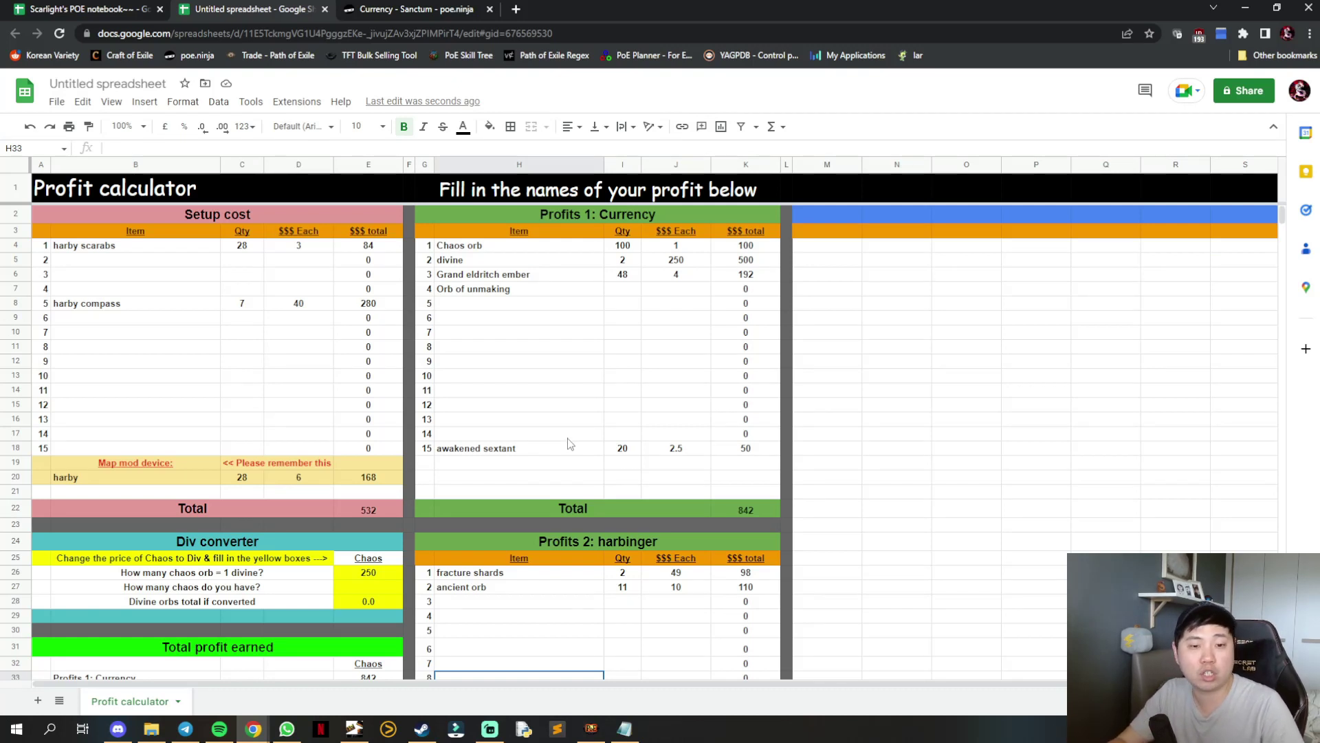
left_click(577, 435)
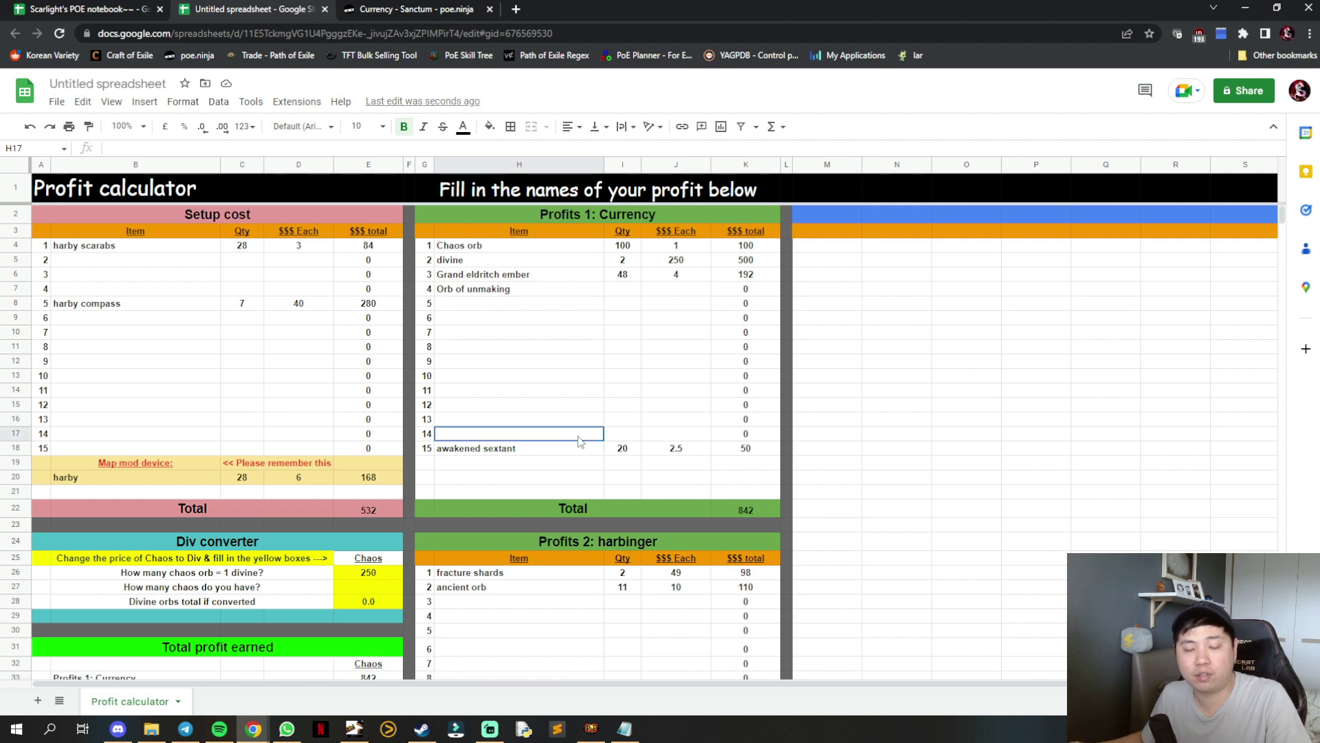
left_click(559, 450)
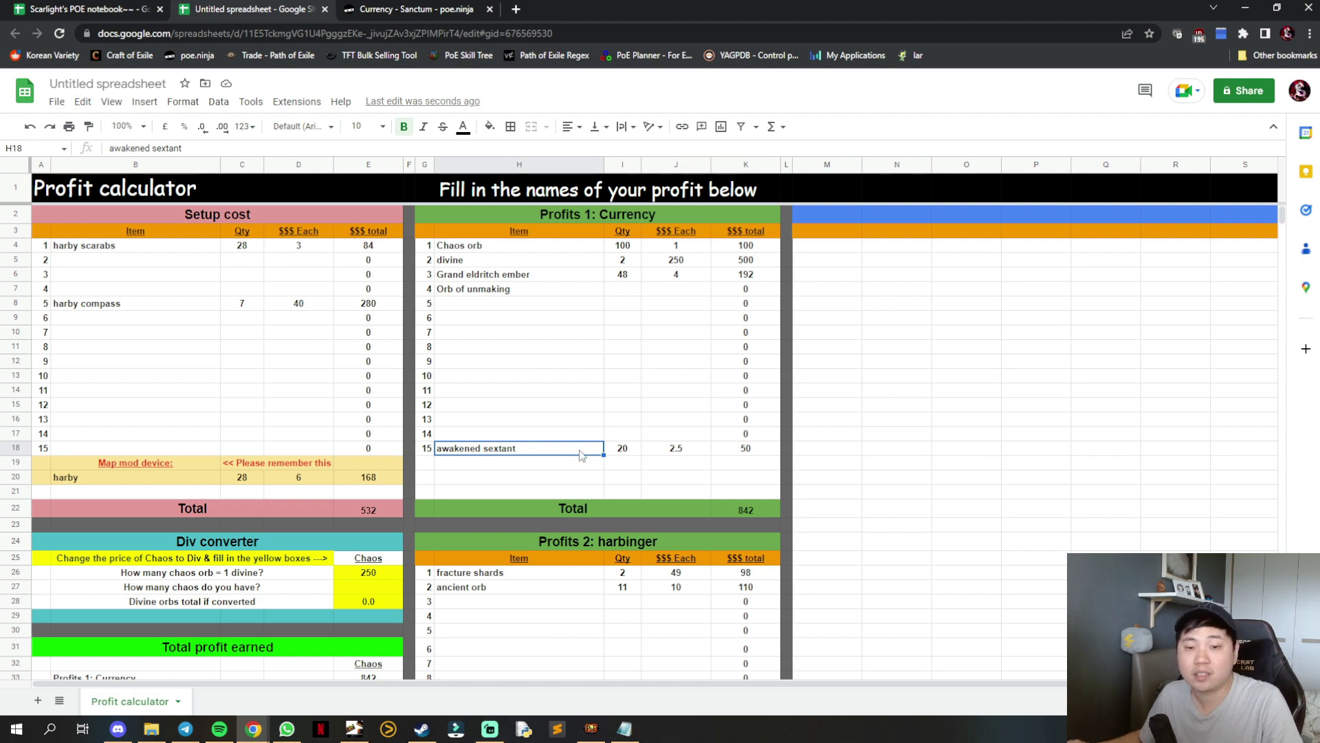
left_click(588, 411)
left_click(572, 378)
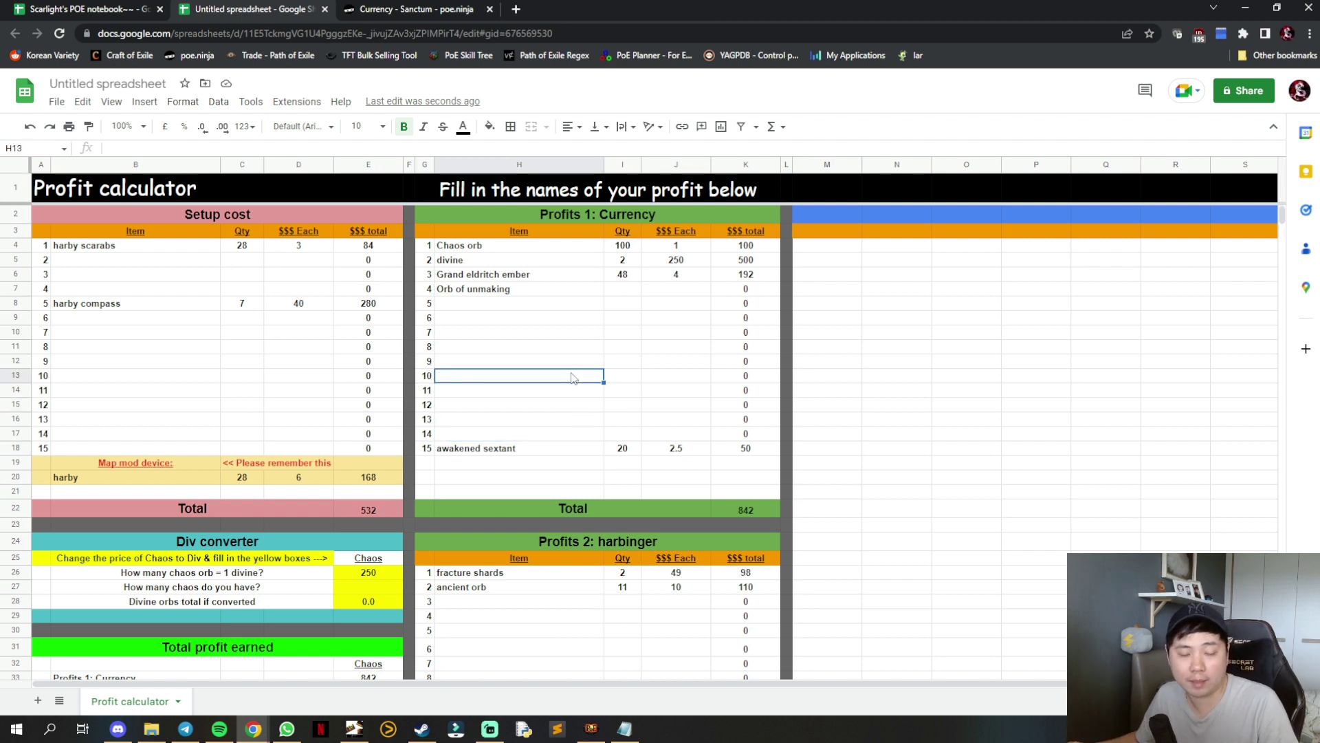
left_click(905, 396)
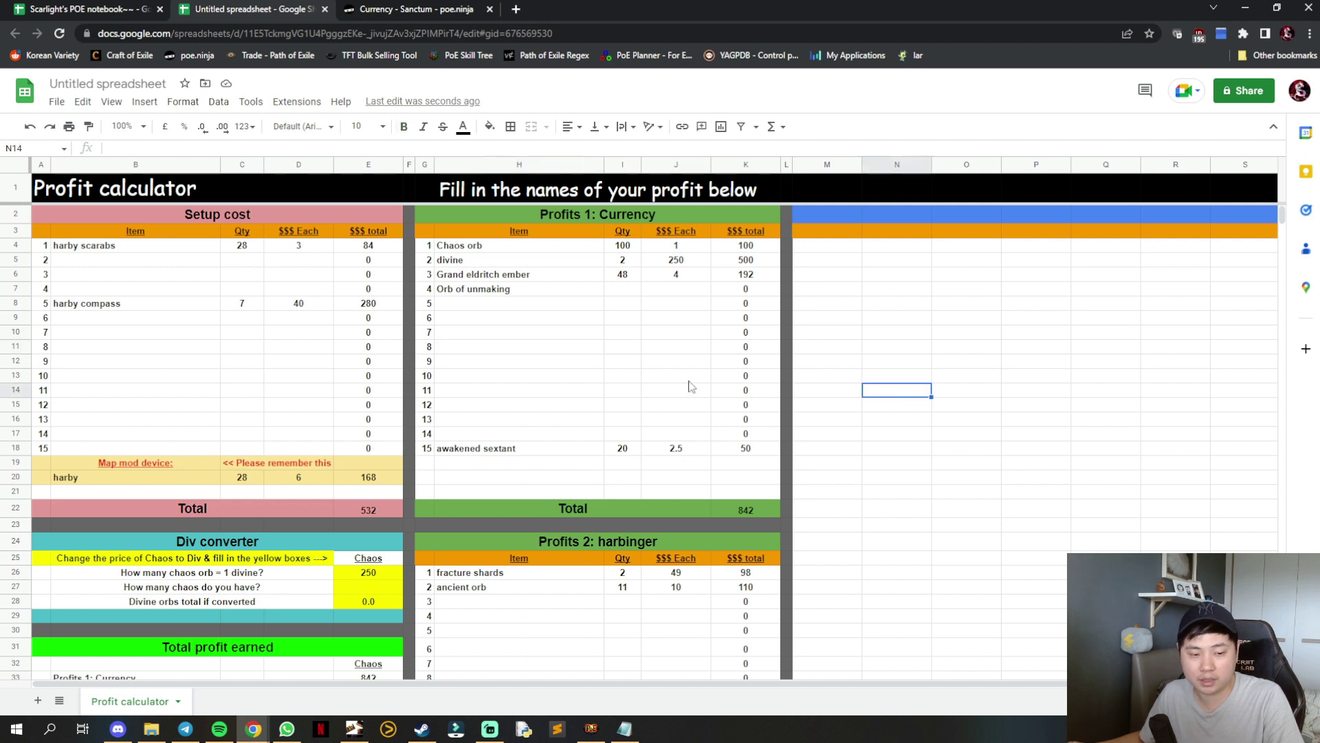
left_click(540, 379)
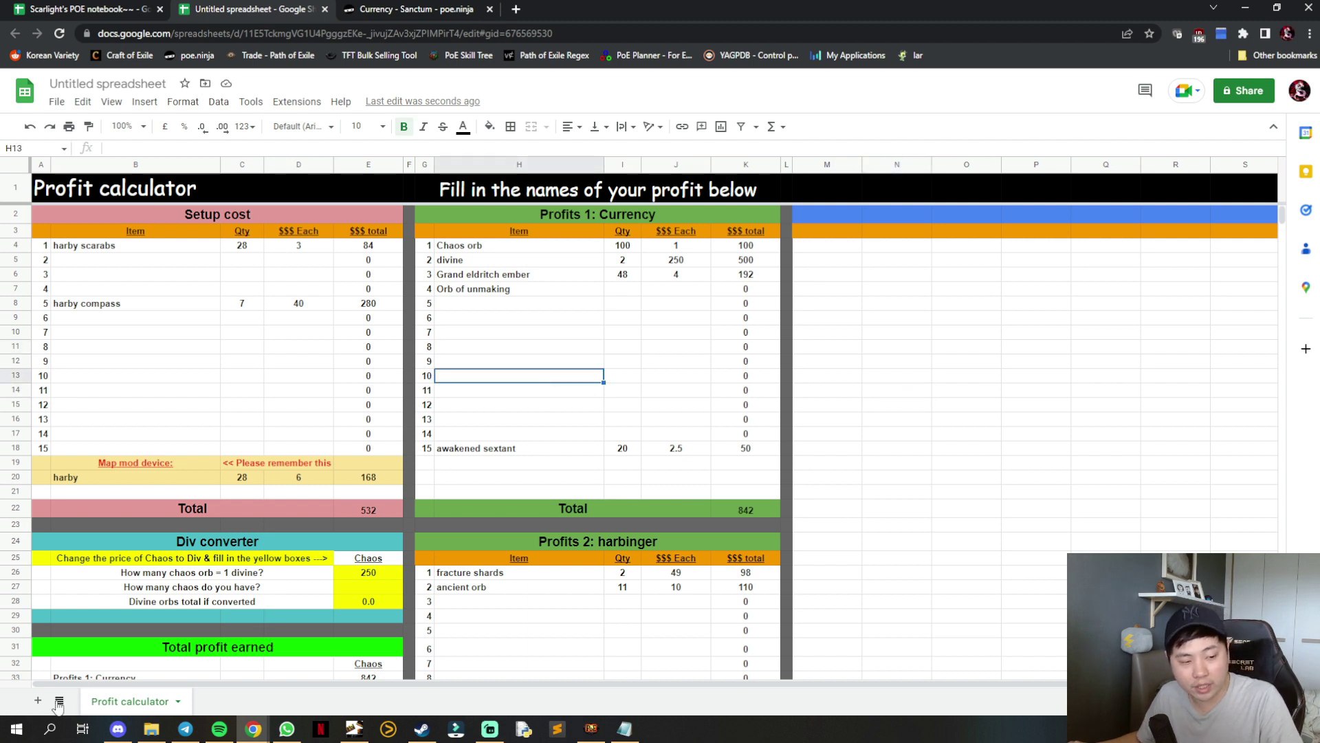
left_click(480, 393)
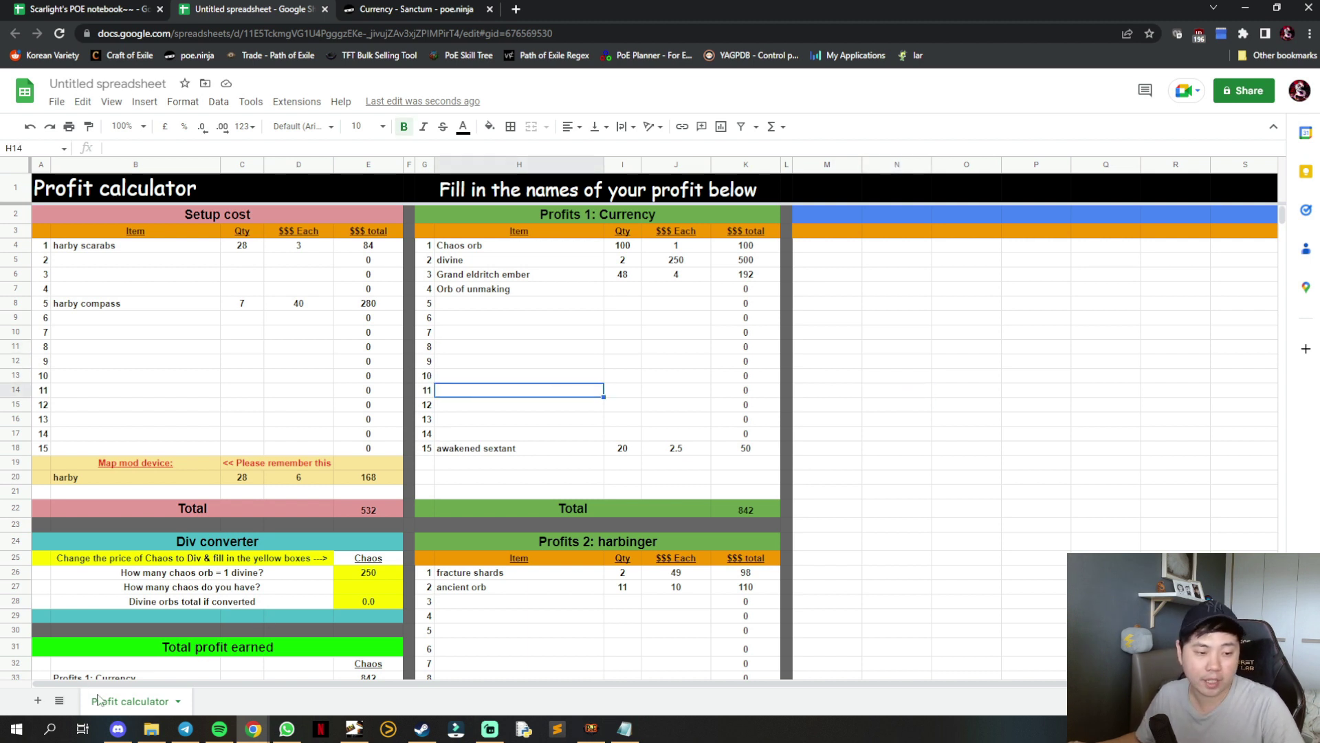
left_click(50, 729)
- Launch Exilence Next from search, check the Timeless Templar Emblem, and return to the sheet
type("ex")
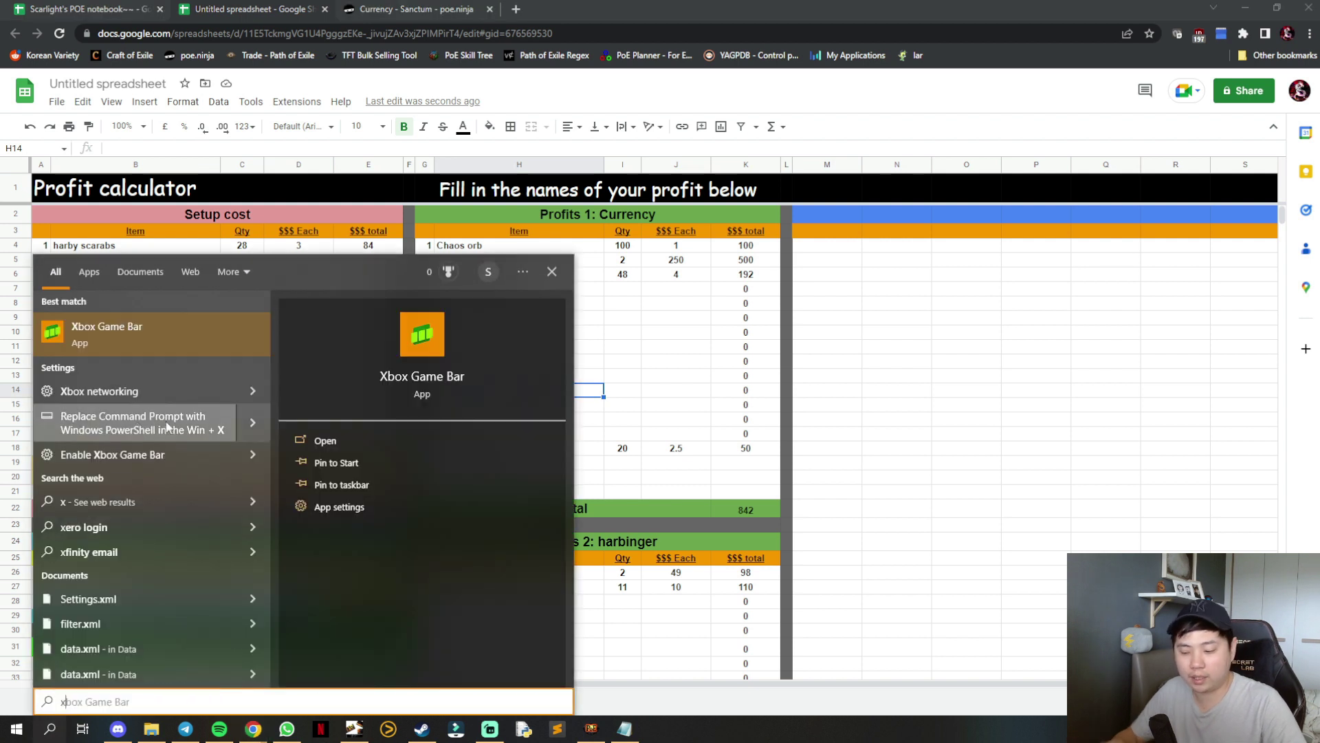
left_click(145, 333)
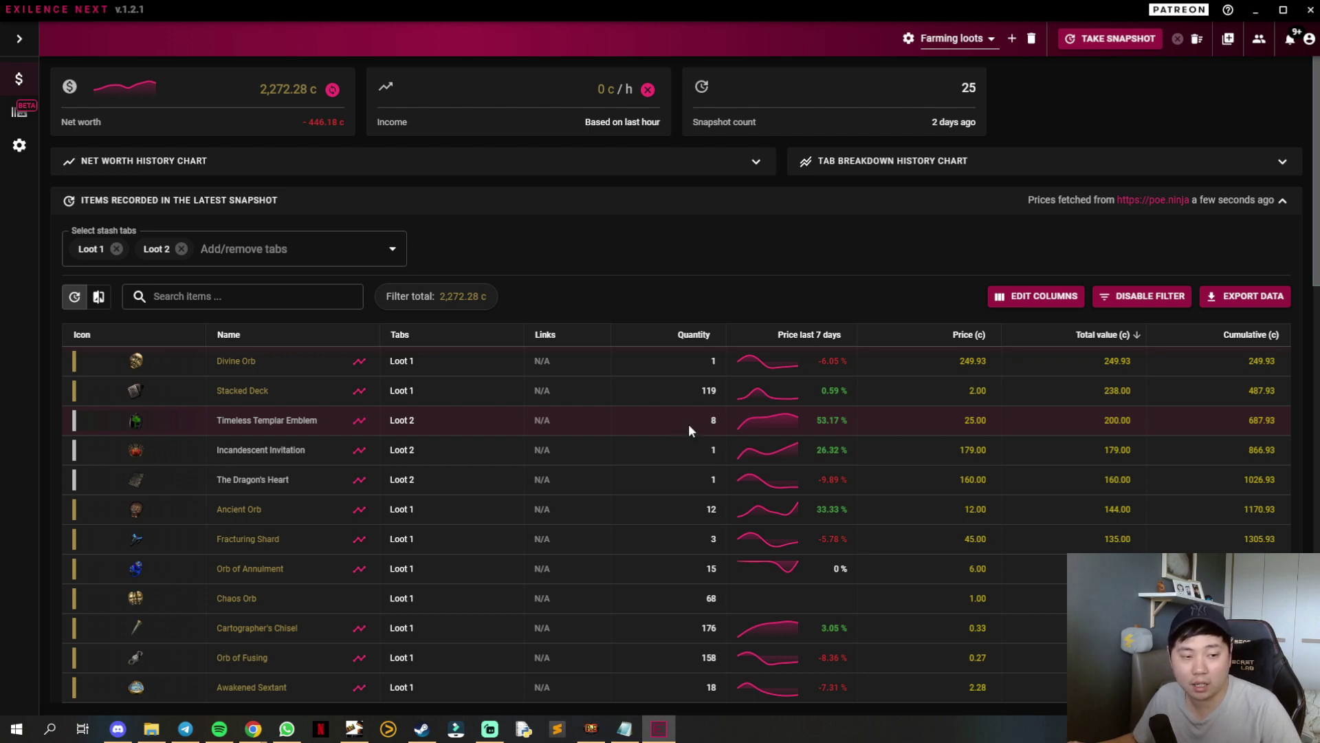
key("alt+Tab")
- Rename the Profits 3 title from Harvest to Legion
scroll(605, 481, "down", 5)
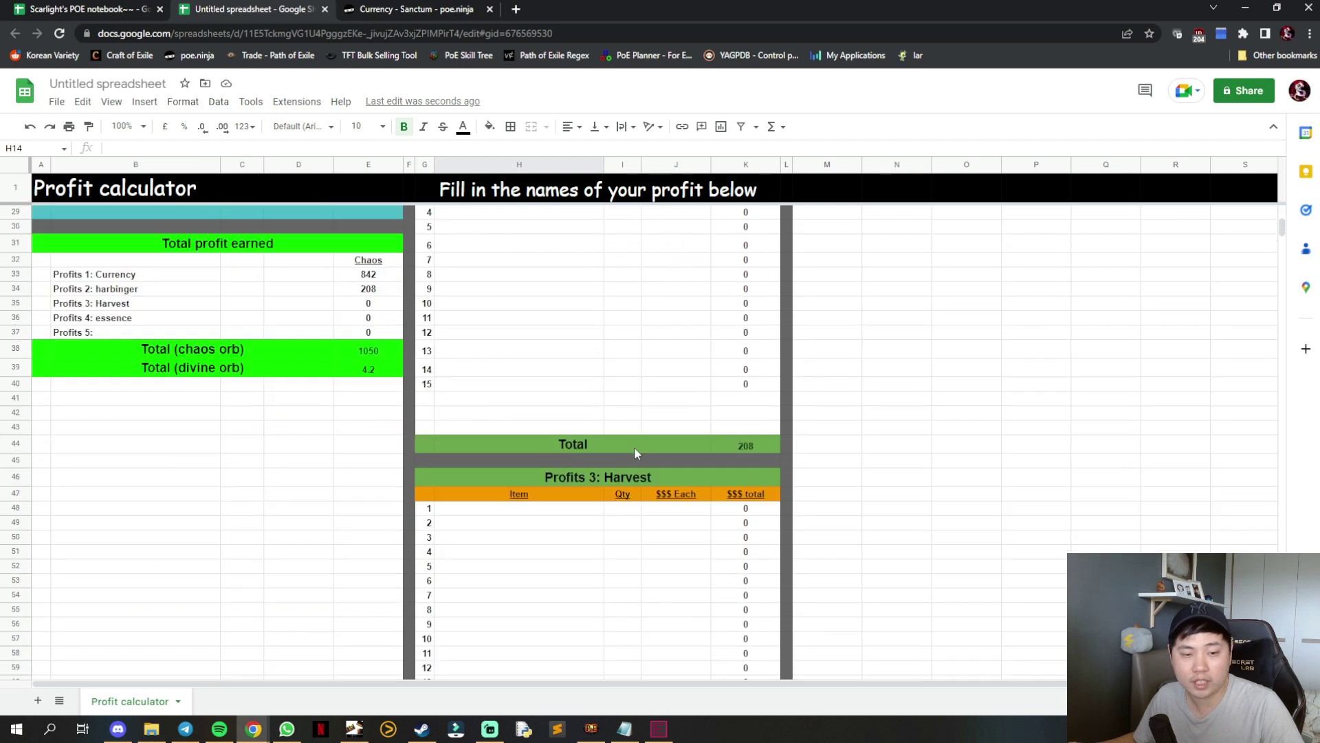
double_click(650, 476)
double_click(633, 476)
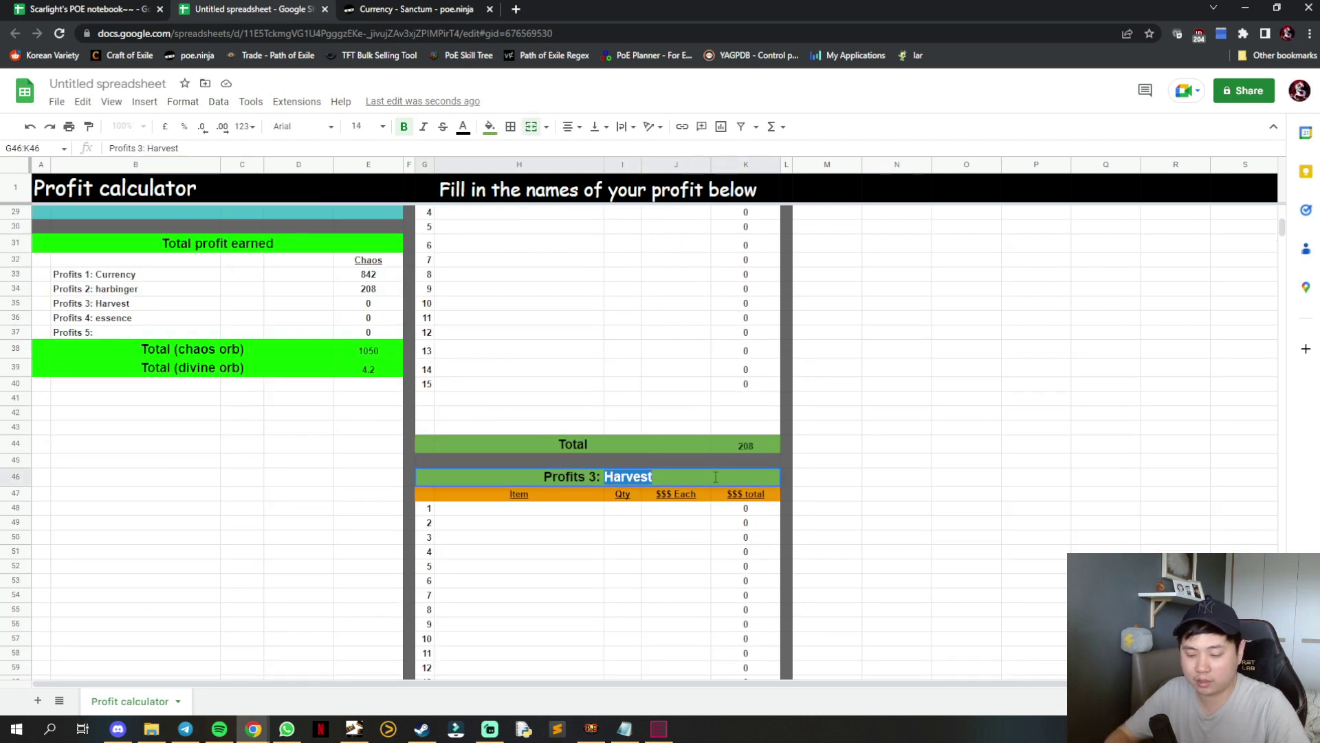
type("Legion")
key("Return")
- Enter Timeless templar emblem in the first Legion row with quantity 8
key("Down")
key("Right")
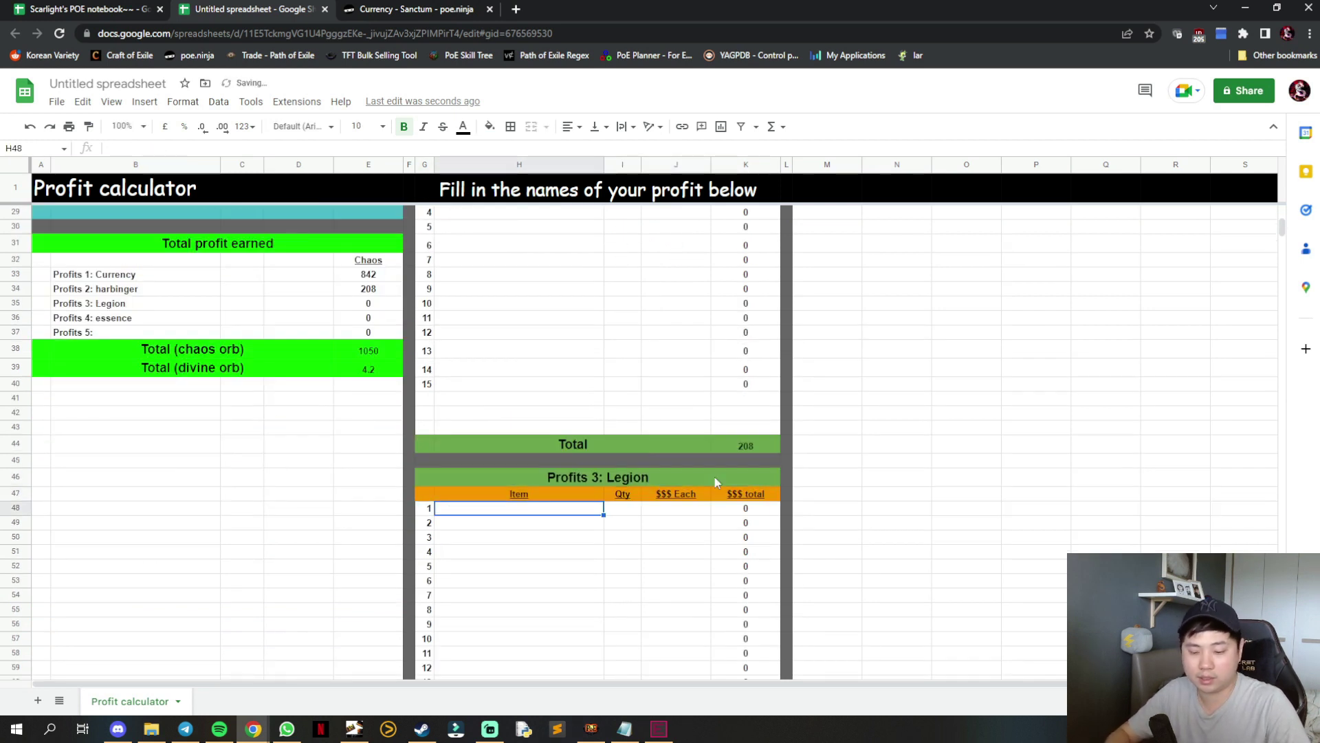
type("Timeless templay")
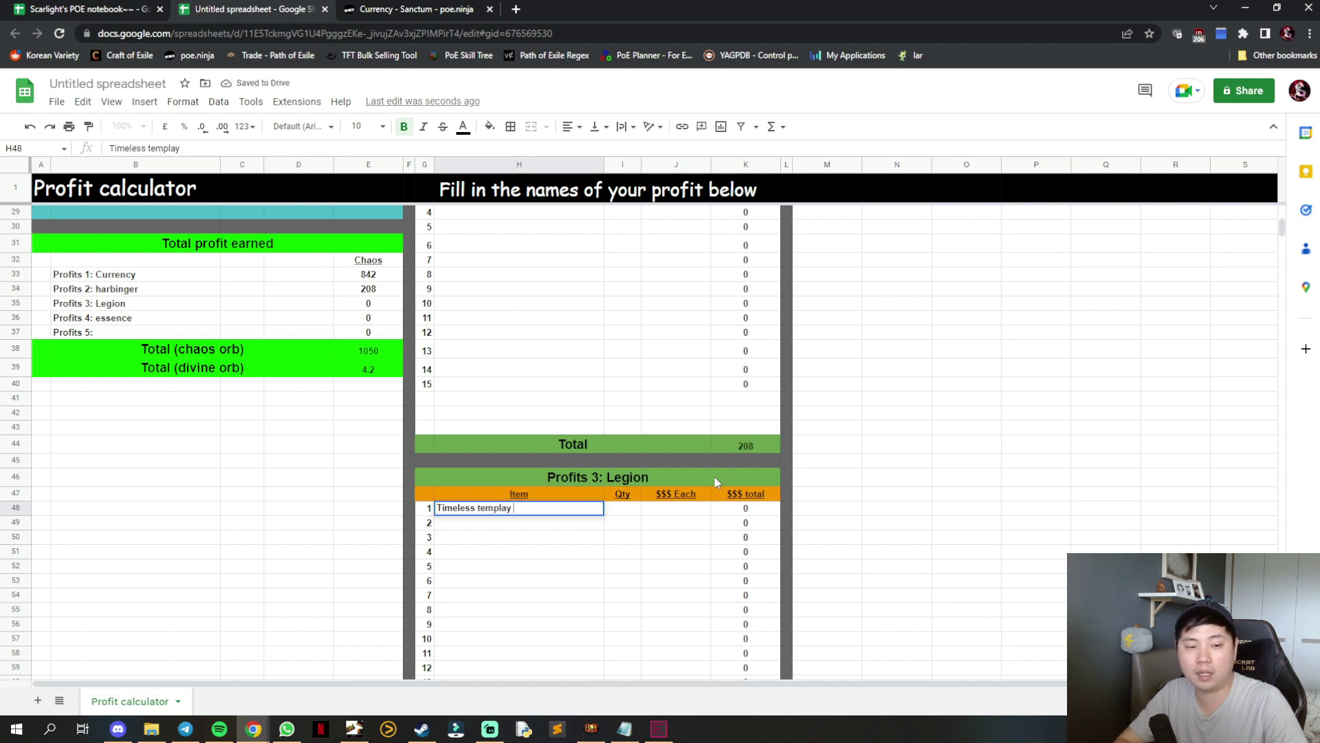
key("BackSpace")
type("r em")
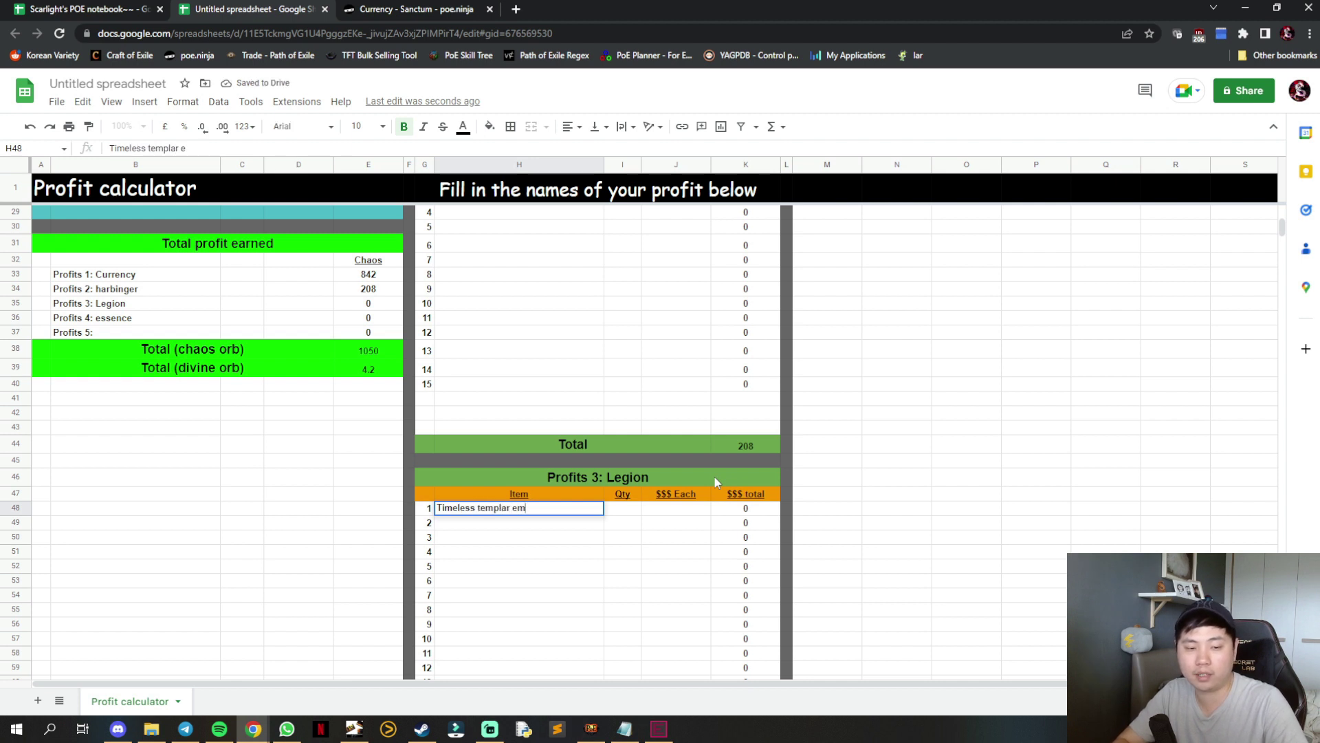
type("blem")
key("Tab")
type("8")
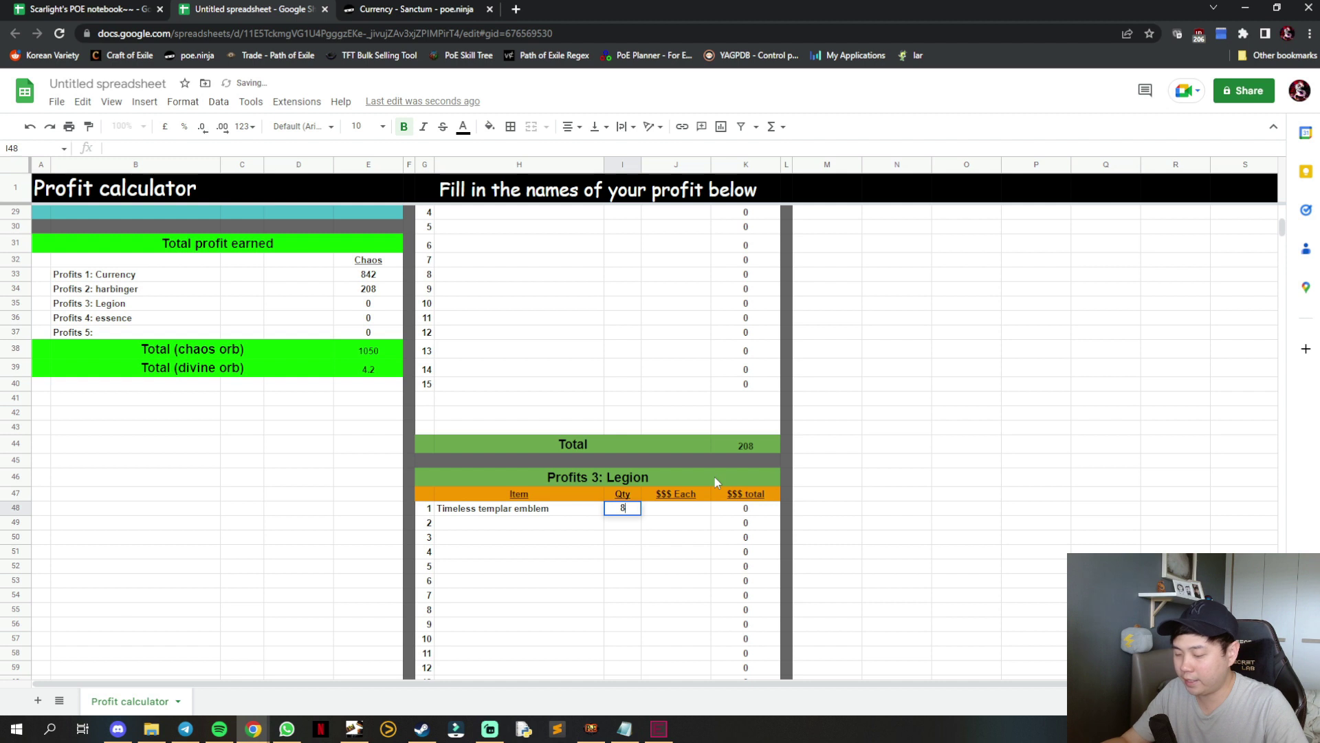
key("Return")
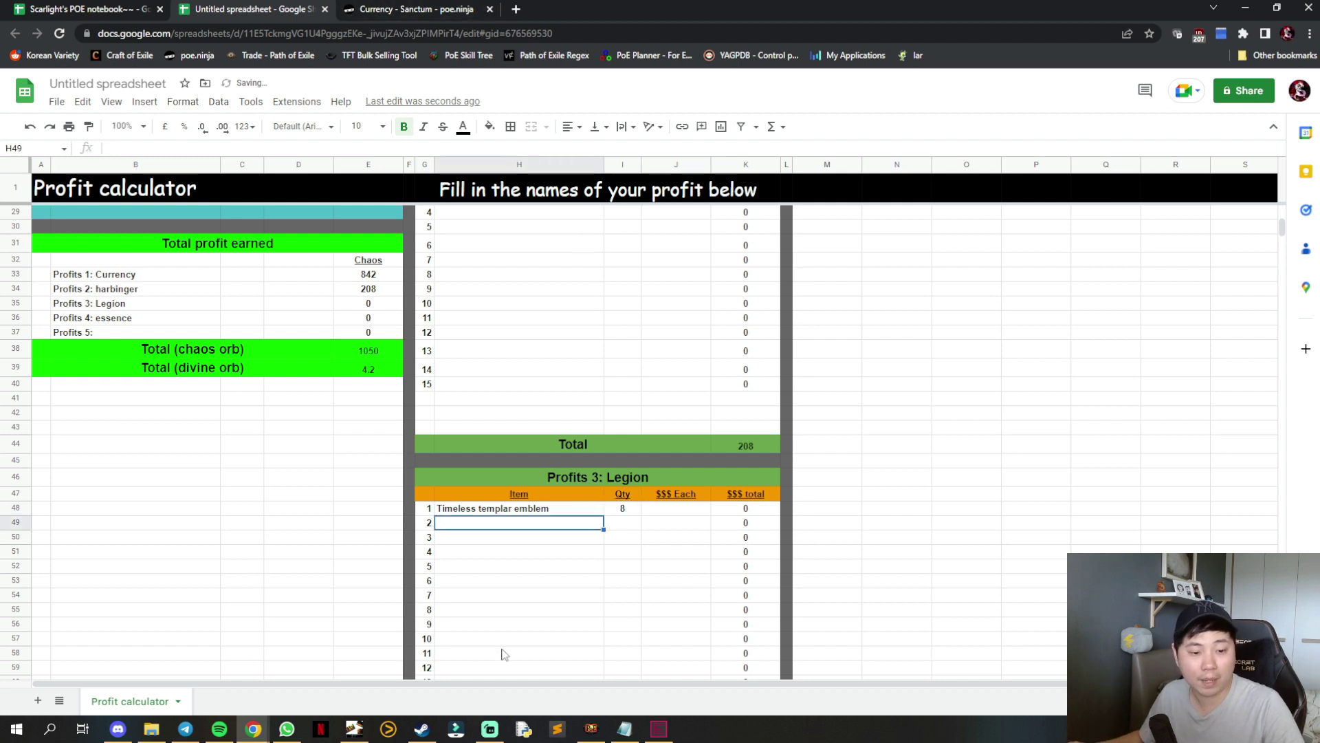
- Look up the emblem price in Exilence Next and enter 25 each
left_click(658, 729)
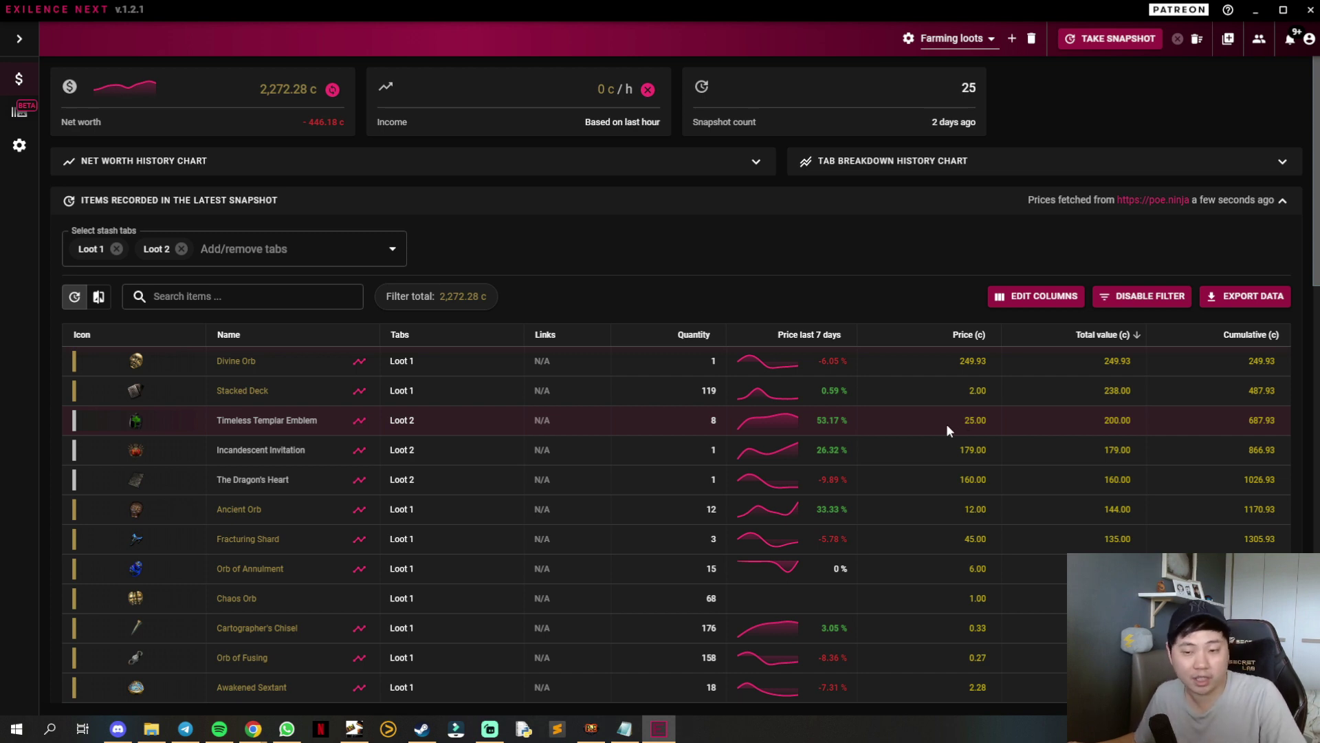
key("alt+Tab")
left_click(678, 509)
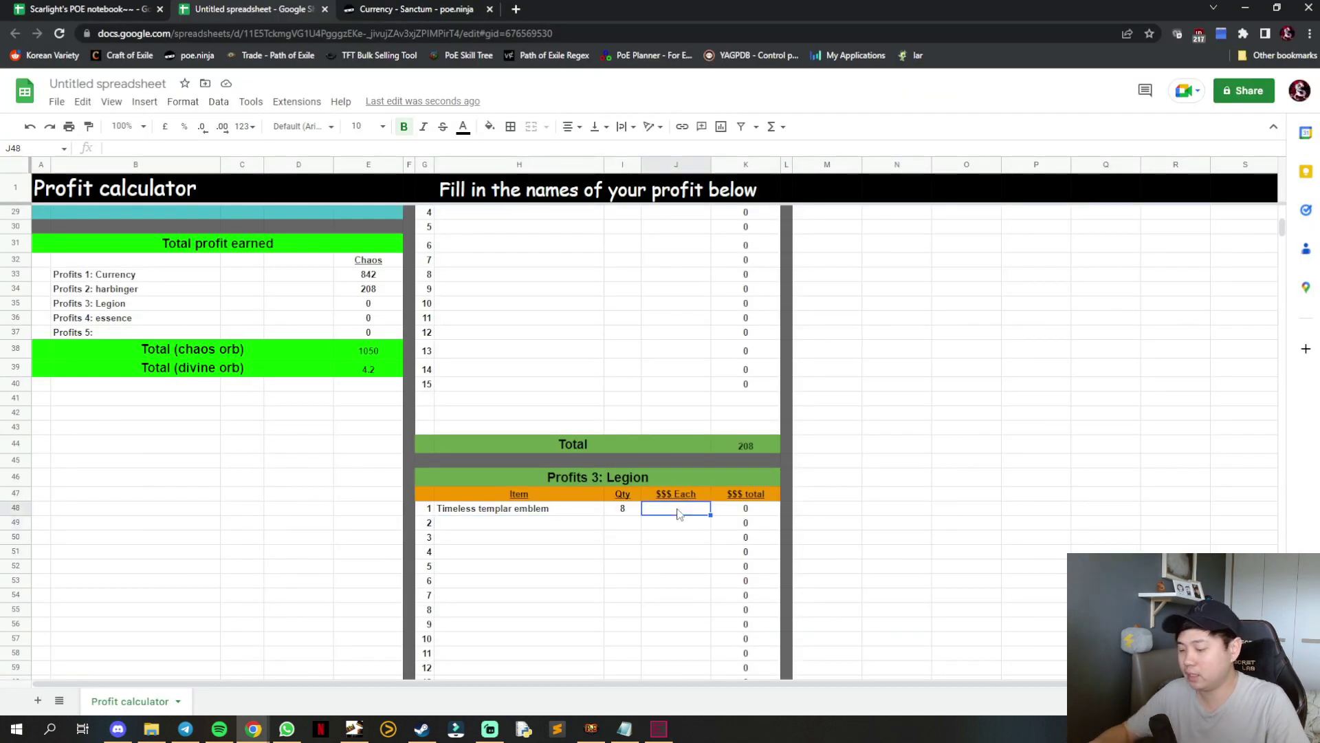
type("25")
key("Return")
- Switch back to Exilence Next and scroll through its item list
left_click(546, 524)
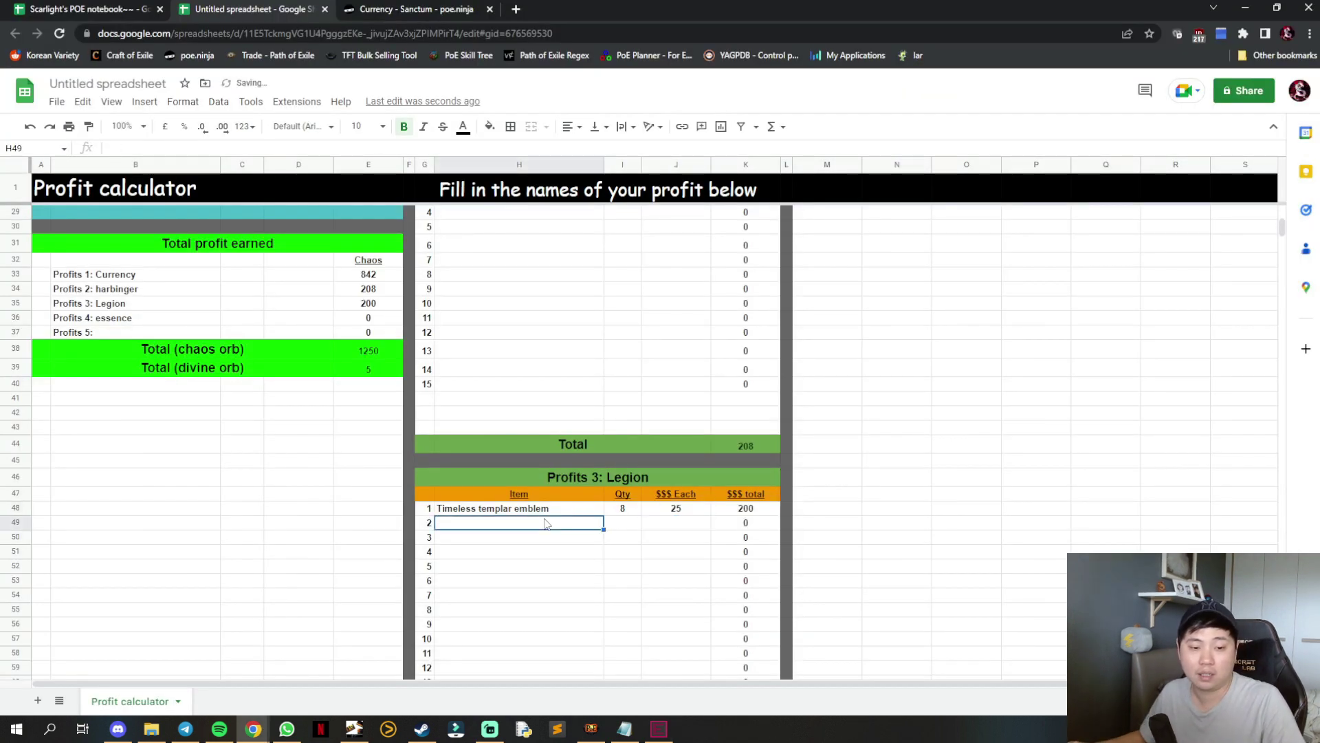
key("alt+Tab")
scroll(551, 484, "down", 6)
scroll(561, 427, "up", 6)
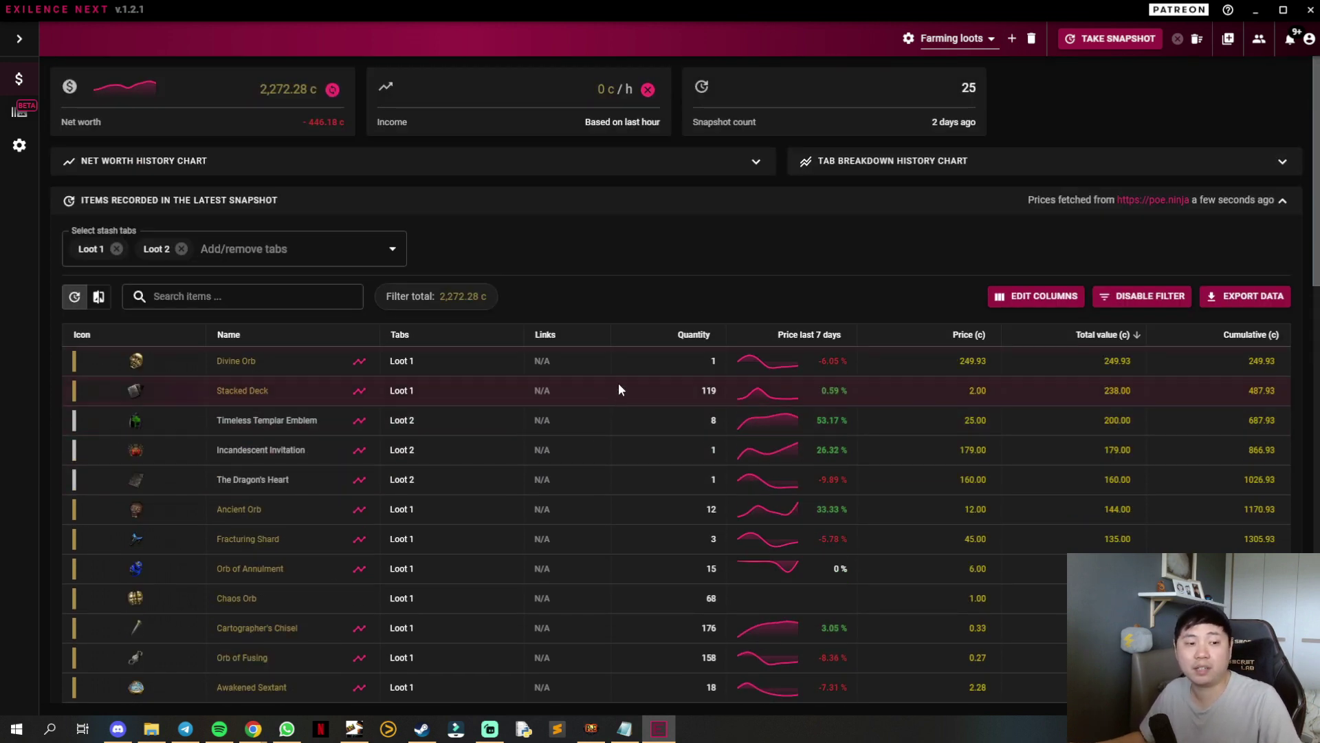
- Scroll down and back up through the Exilence Next loot table
scroll(619, 384, "down", 12)
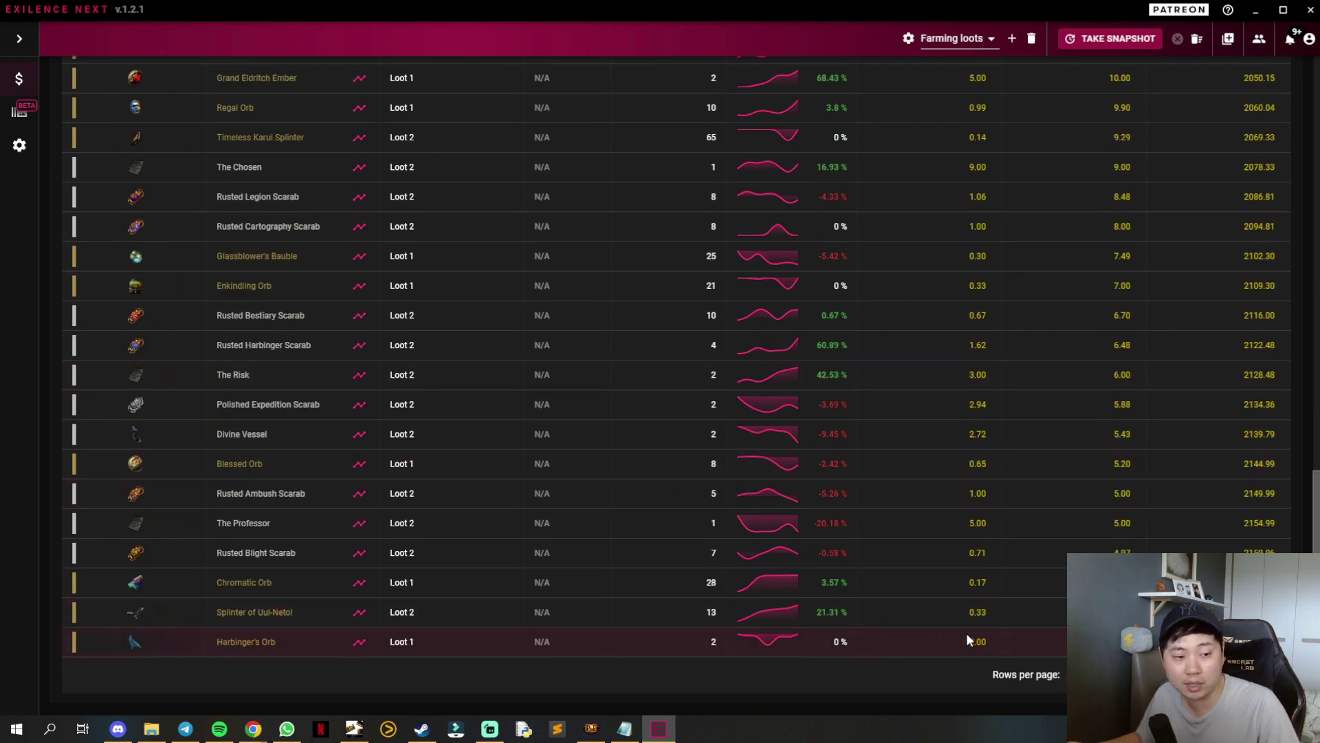
scroll(967, 630, "up", 15)
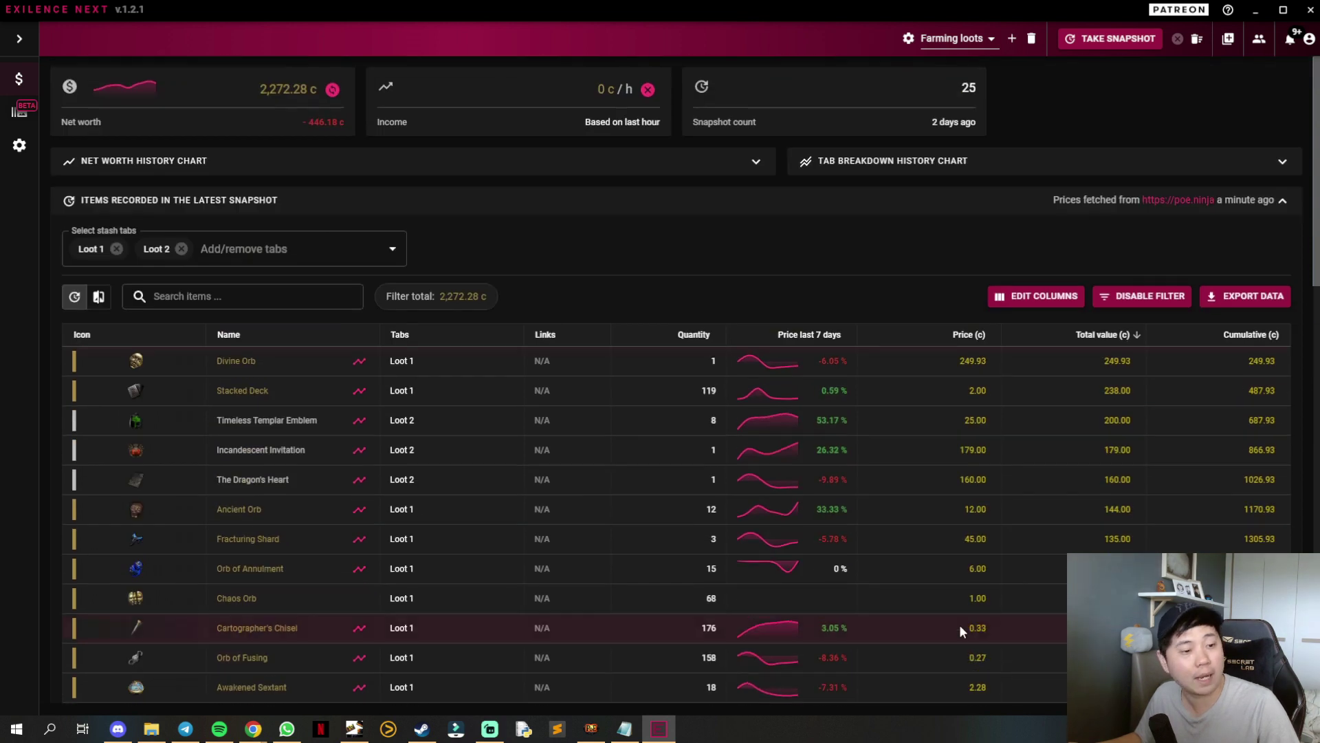
- Review the harbinger, Legion and Currency tables and summary, then go to the original notebook
key("alt+Tab")
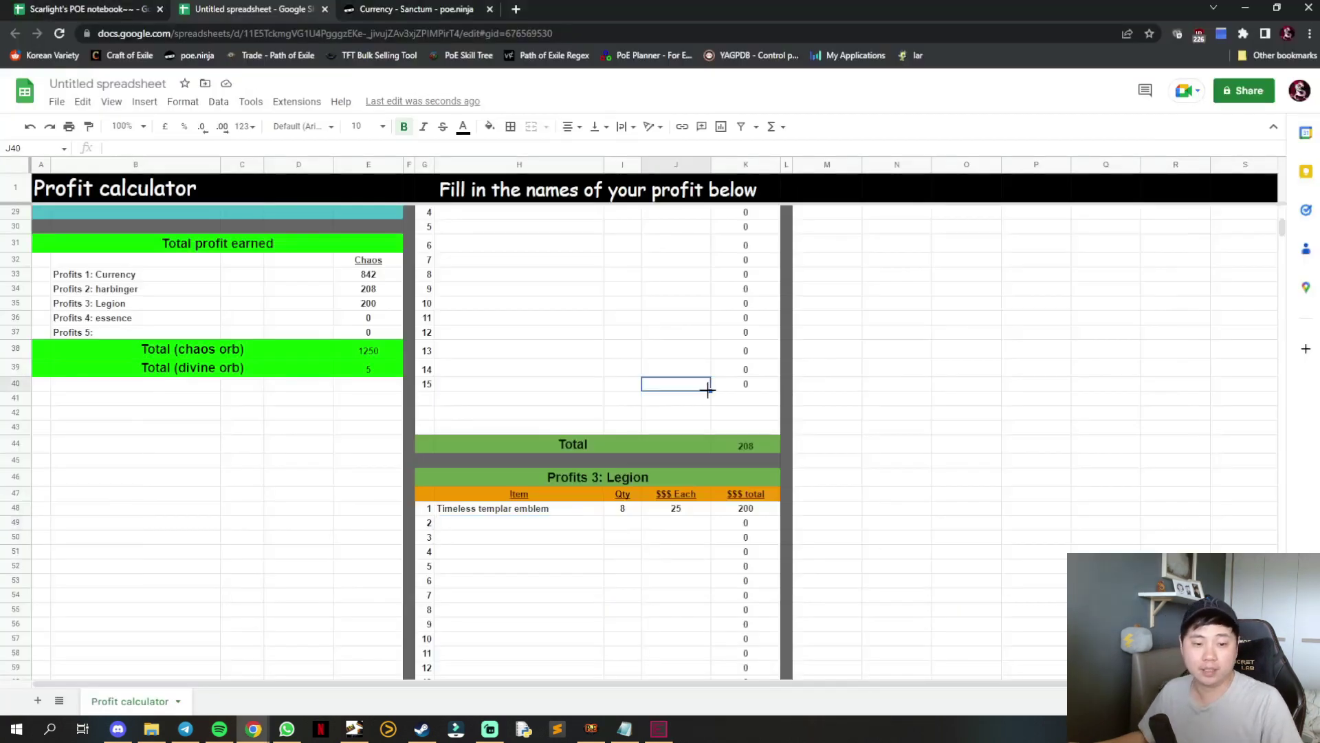
scroll(727, 414, "up", 5)
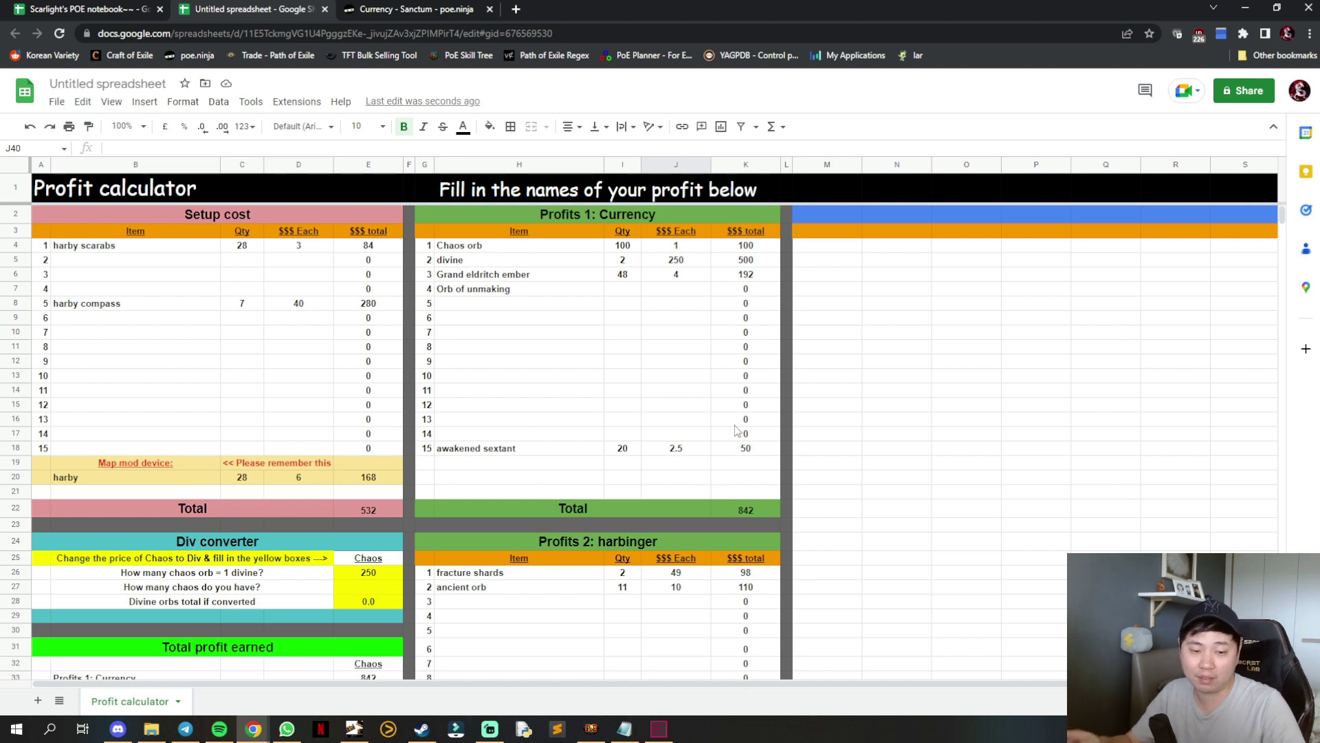
scroll(651, 363, "down", 4)
left_click(641, 364)
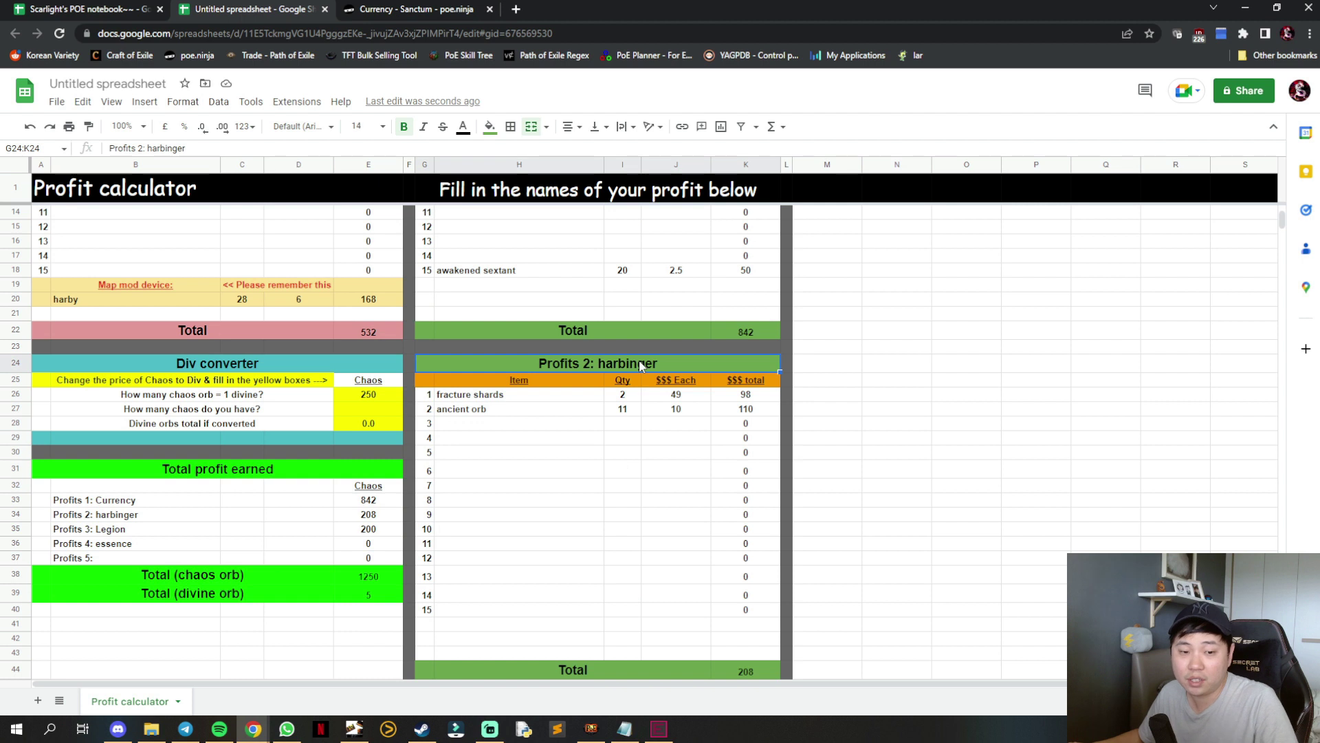
left_click(107, 521)
left_click(607, 505)
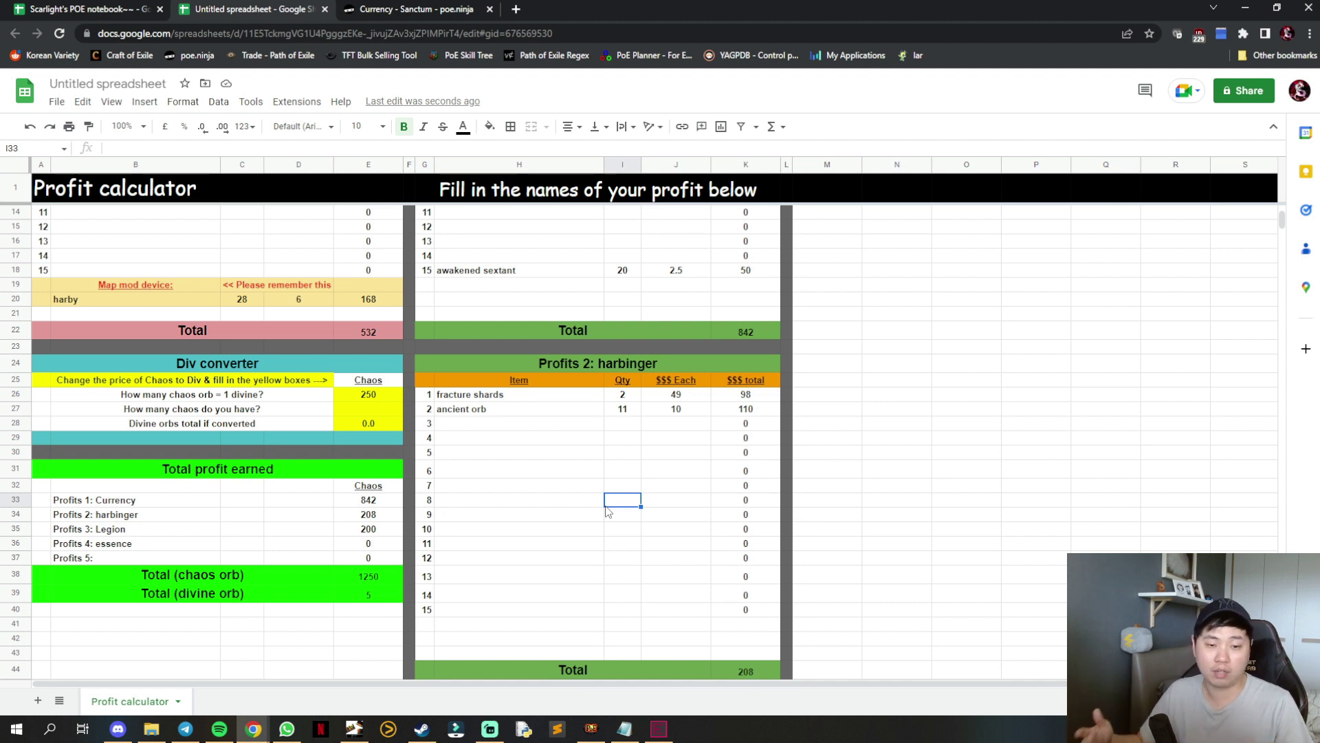
scroll(606, 510, "down", 5)
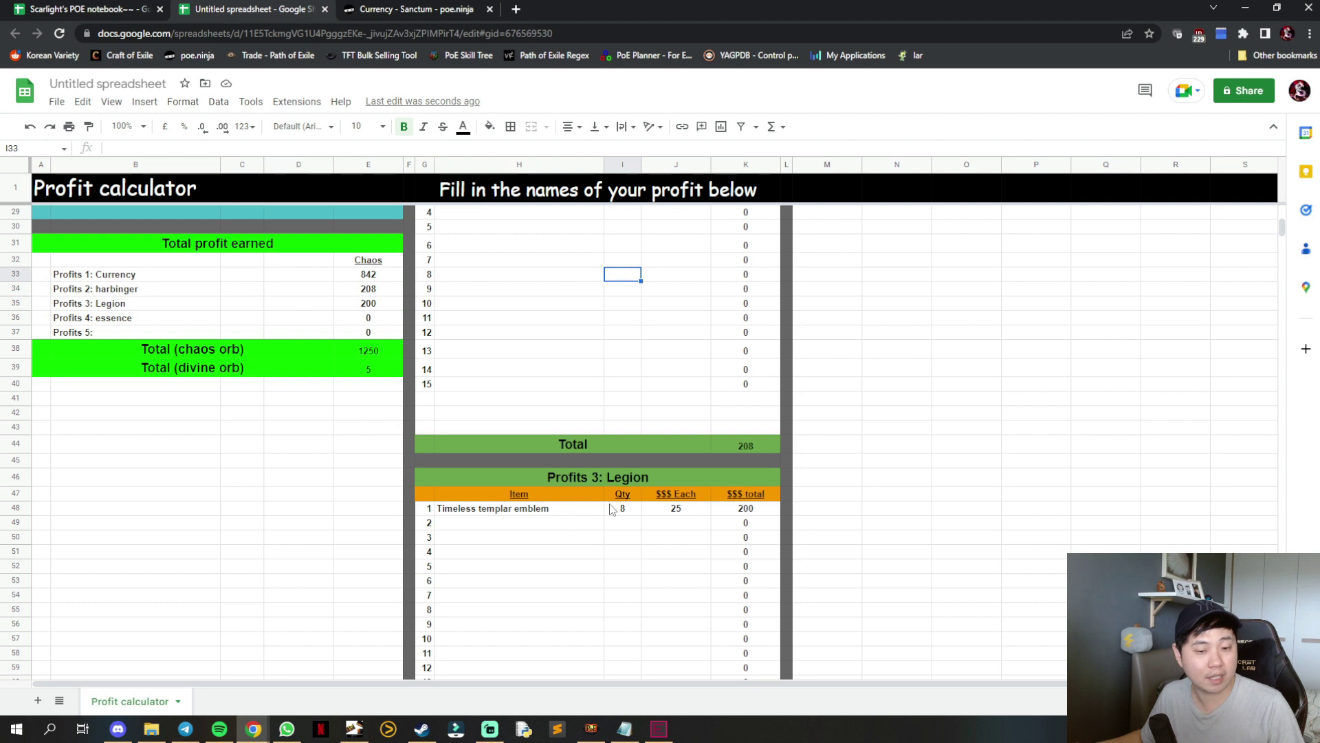
left_click(663, 476)
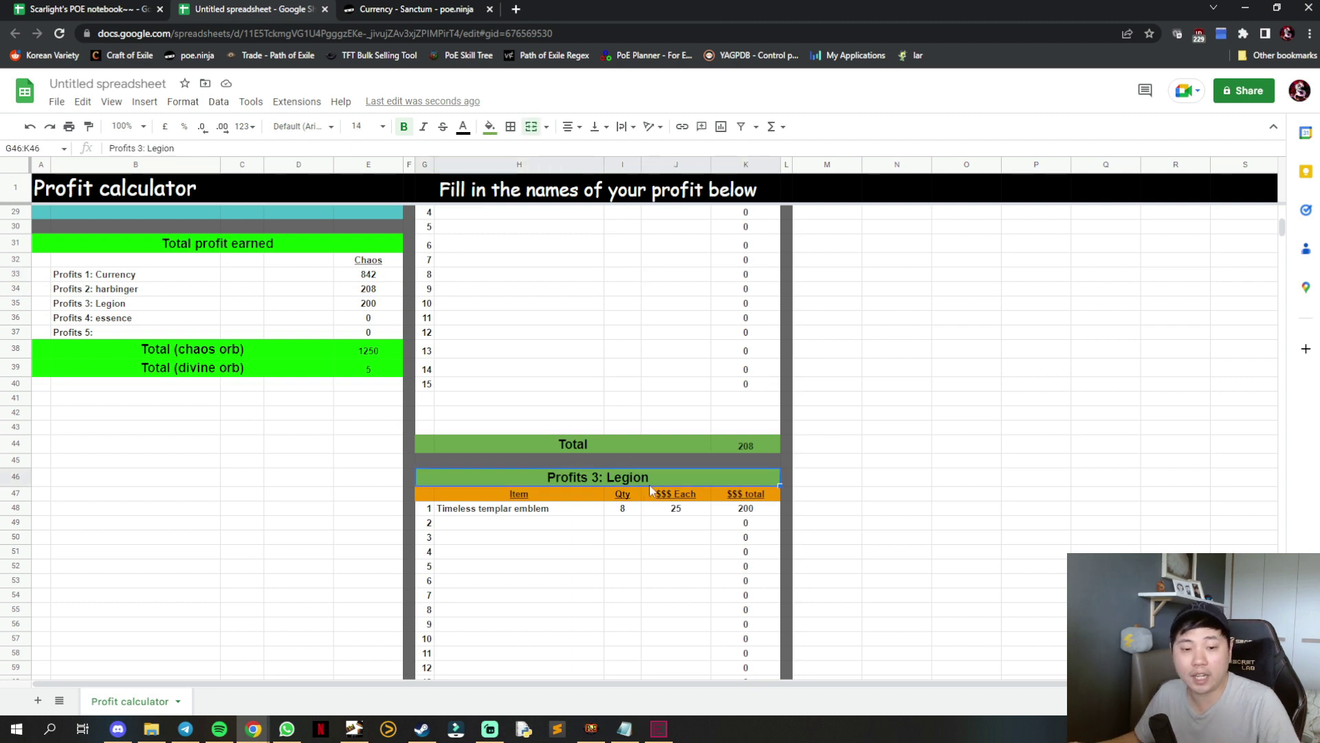
scroll(664, 476, "up", 9)
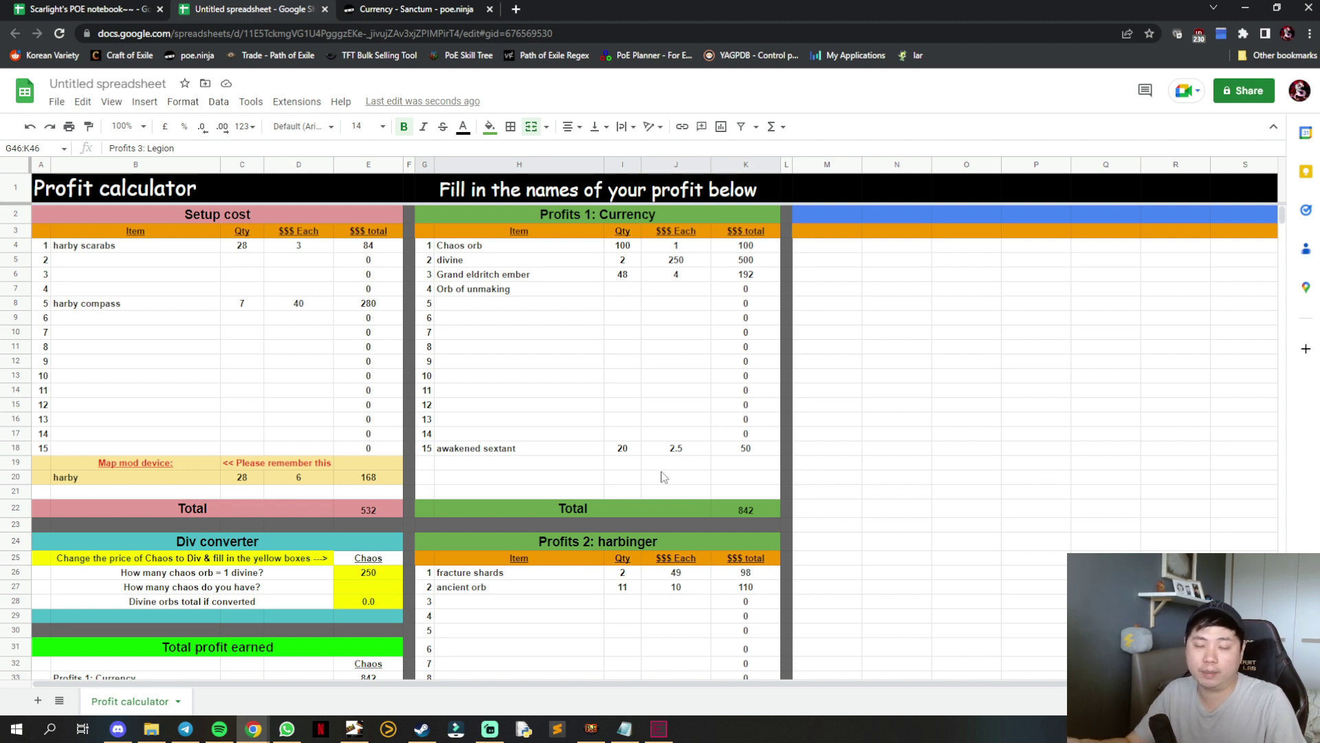
left_click(646, 420)
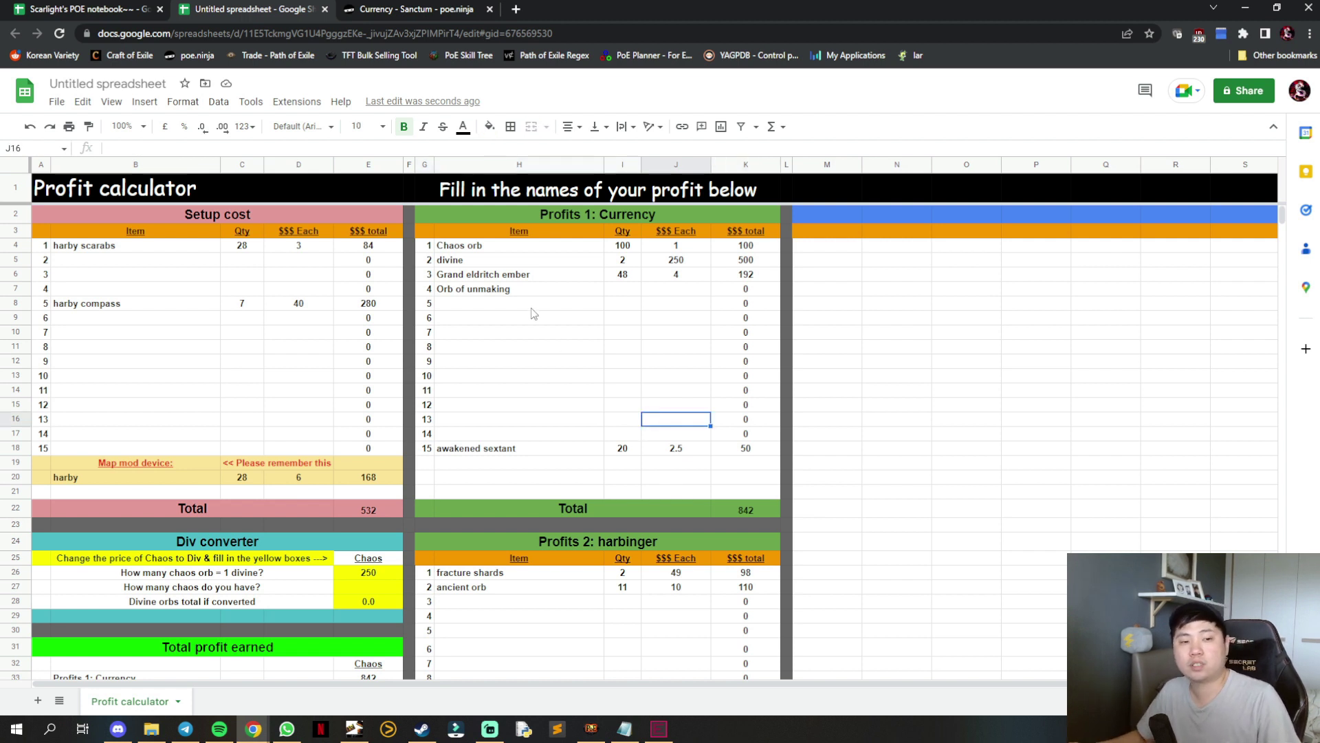
left_click(512, 249)
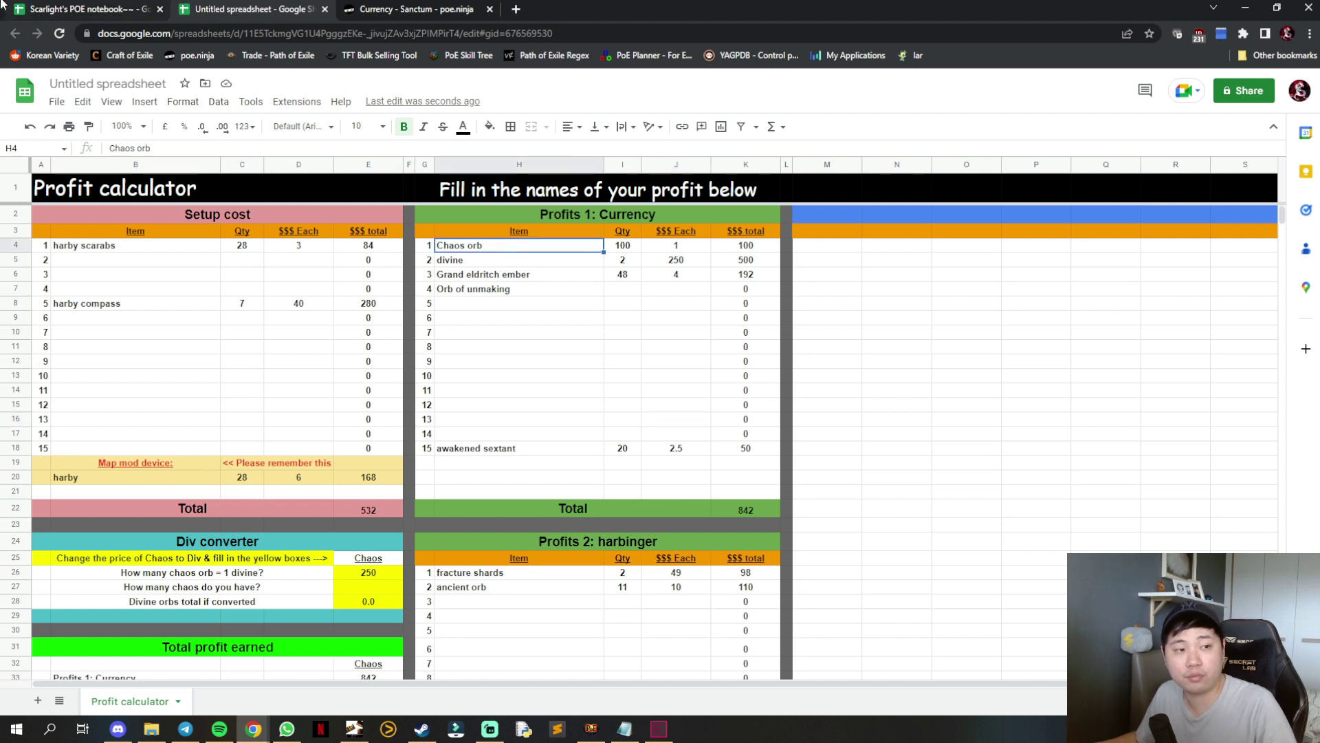
left_click(75, 9)
- Close the 'Sheet copied successfully' dialog and select a cell in the blank Profits 1 table
left_click(739, 350)
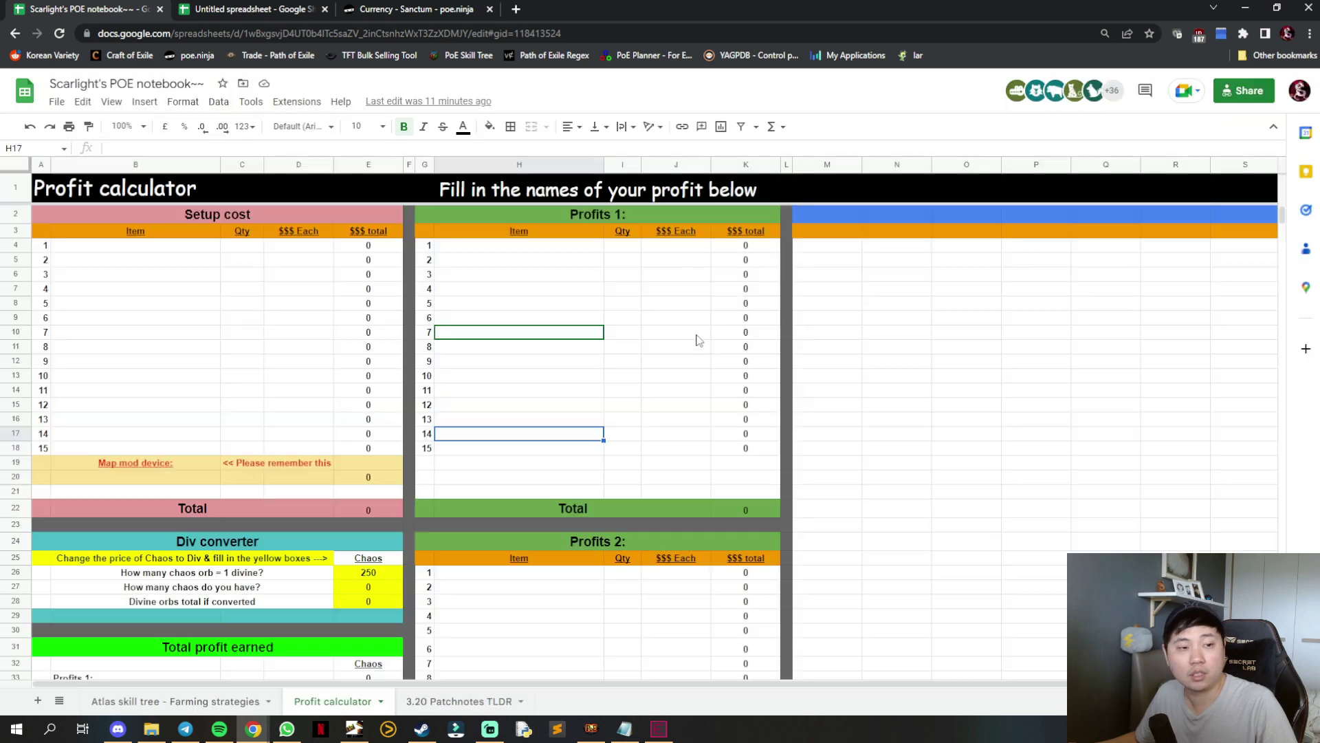
left_click(681, 390)
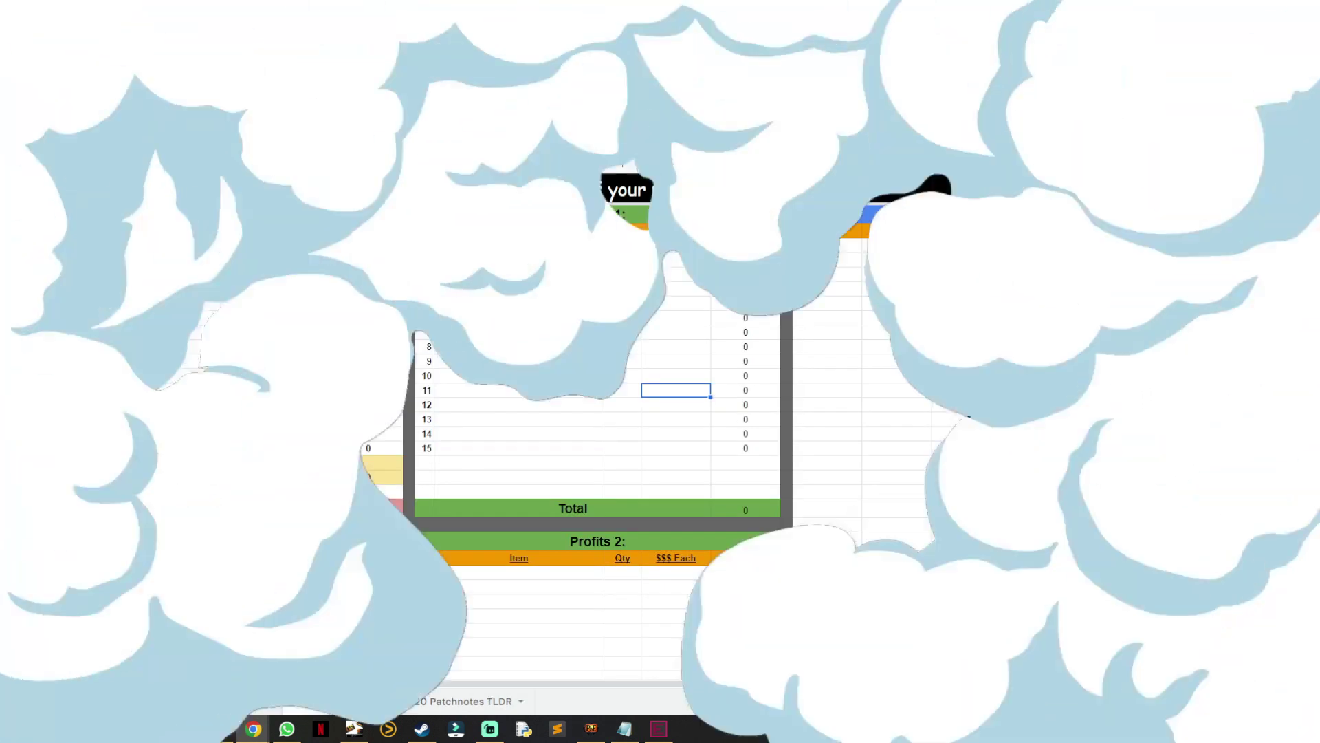